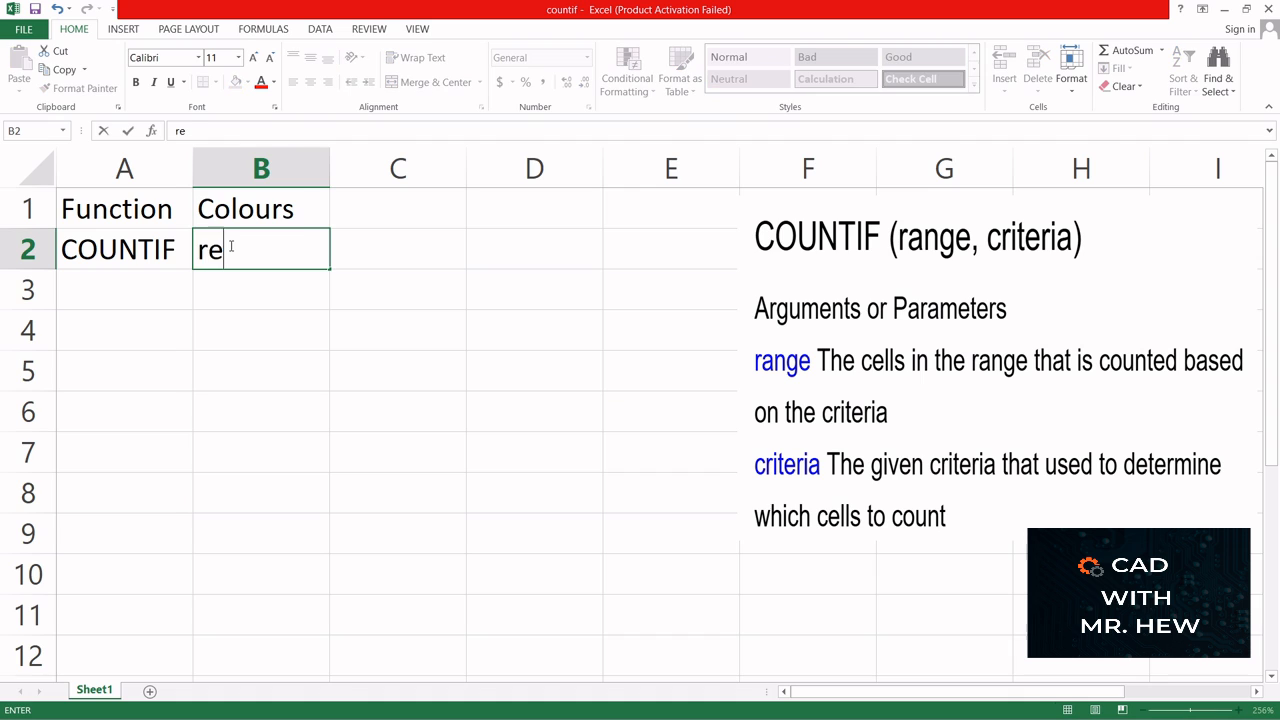
- Fill the Colours column in B3:B7 with blue, red, green, purple and red
{"action": "left_click", "coordinate": [232, 288]}
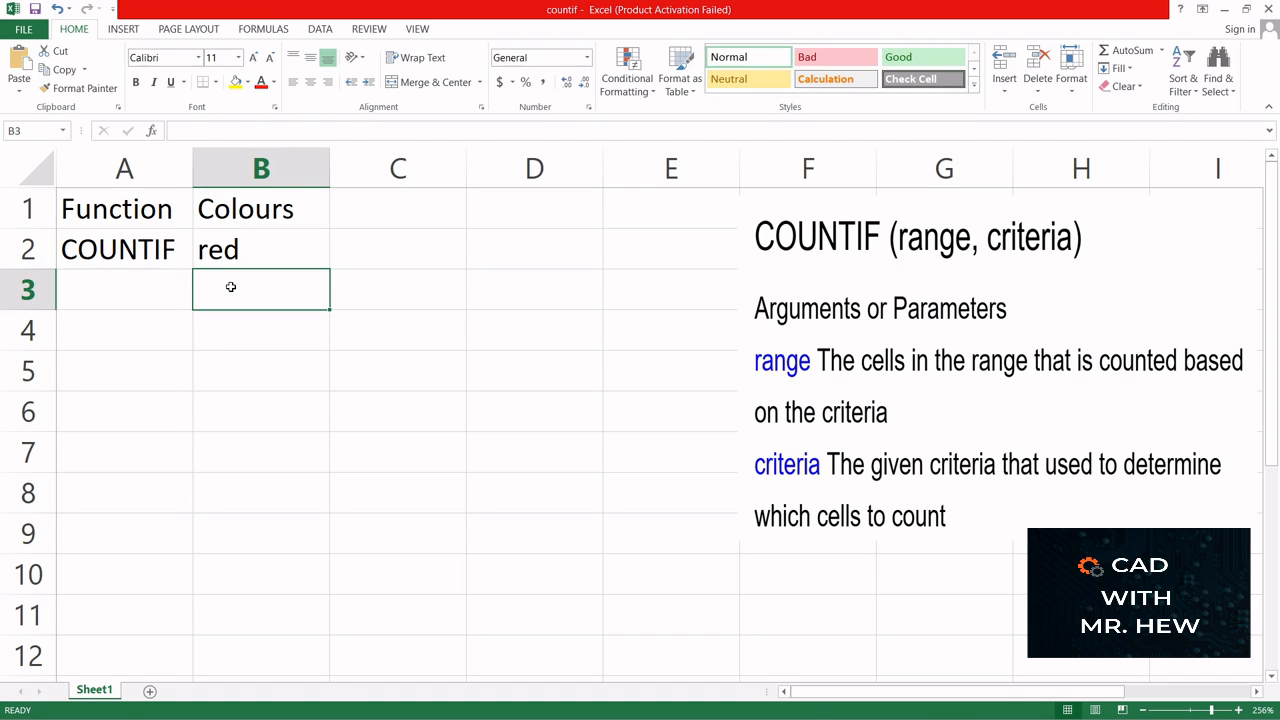
{"action": "type", "text": "blue"}
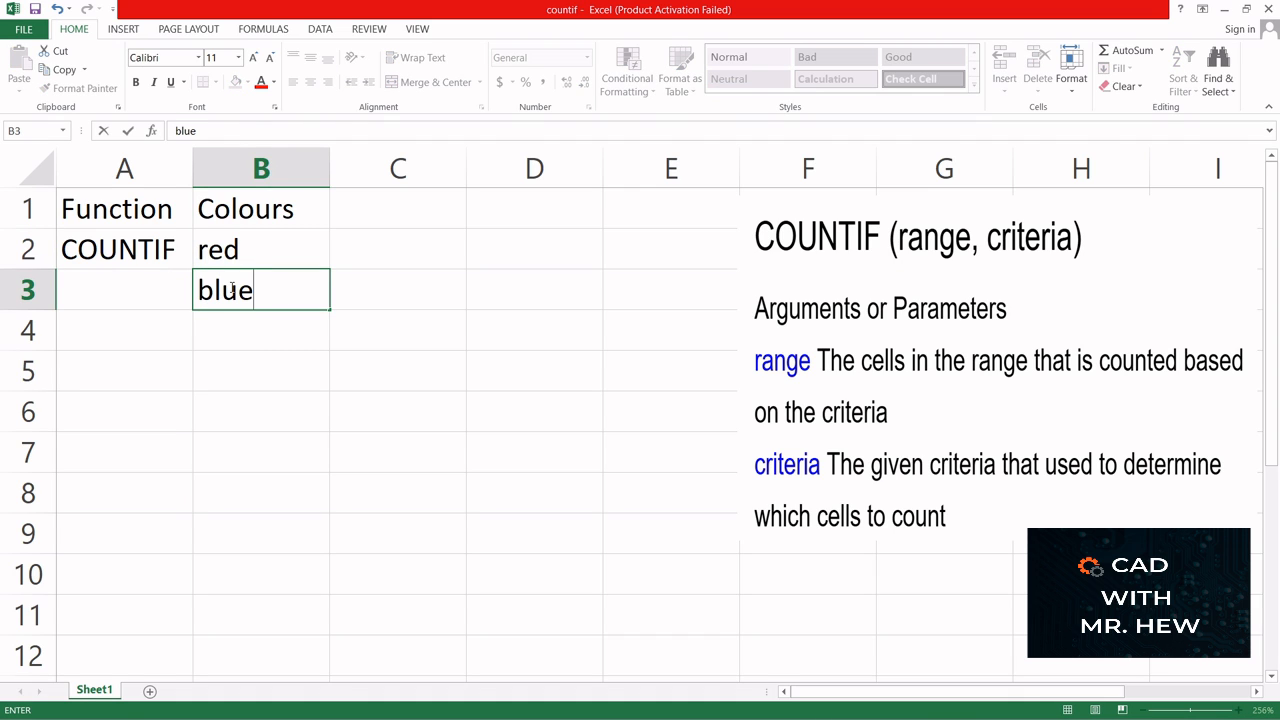
{"action": "left_click", "coordinate": [242, 330]}
{"action": "type", "text": "red"}
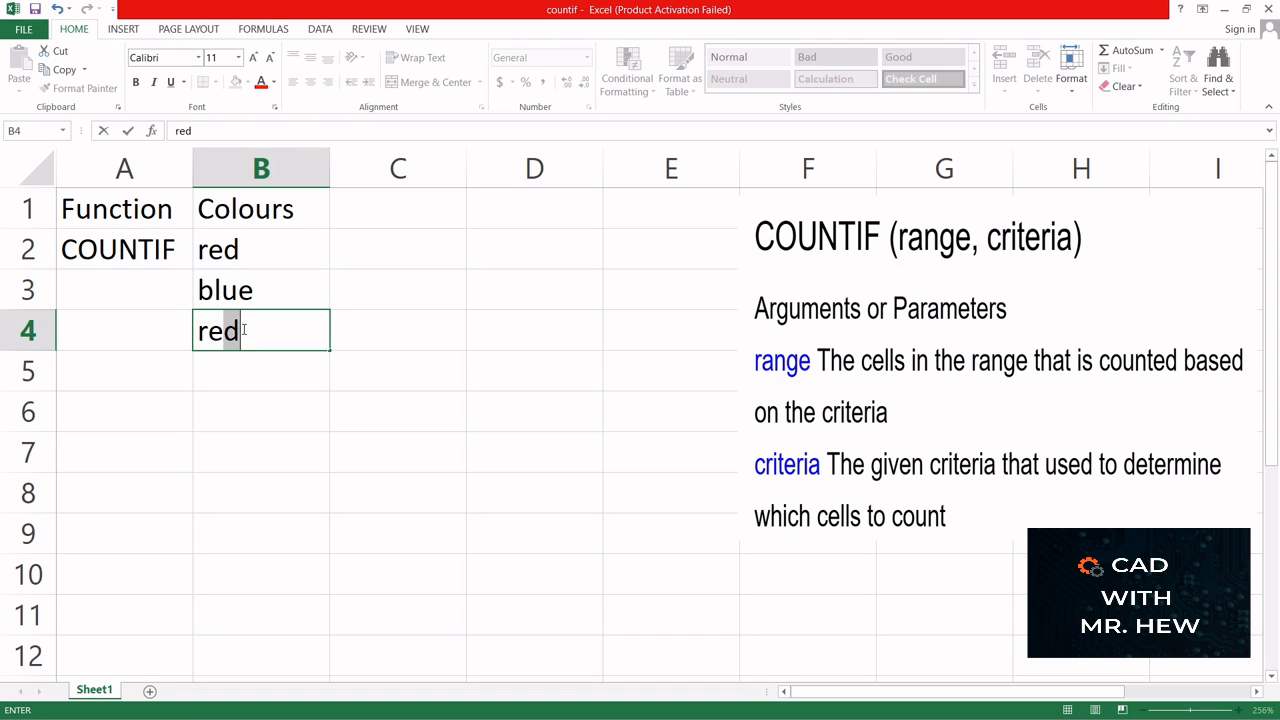
{"action": "key", "text": "Return"}
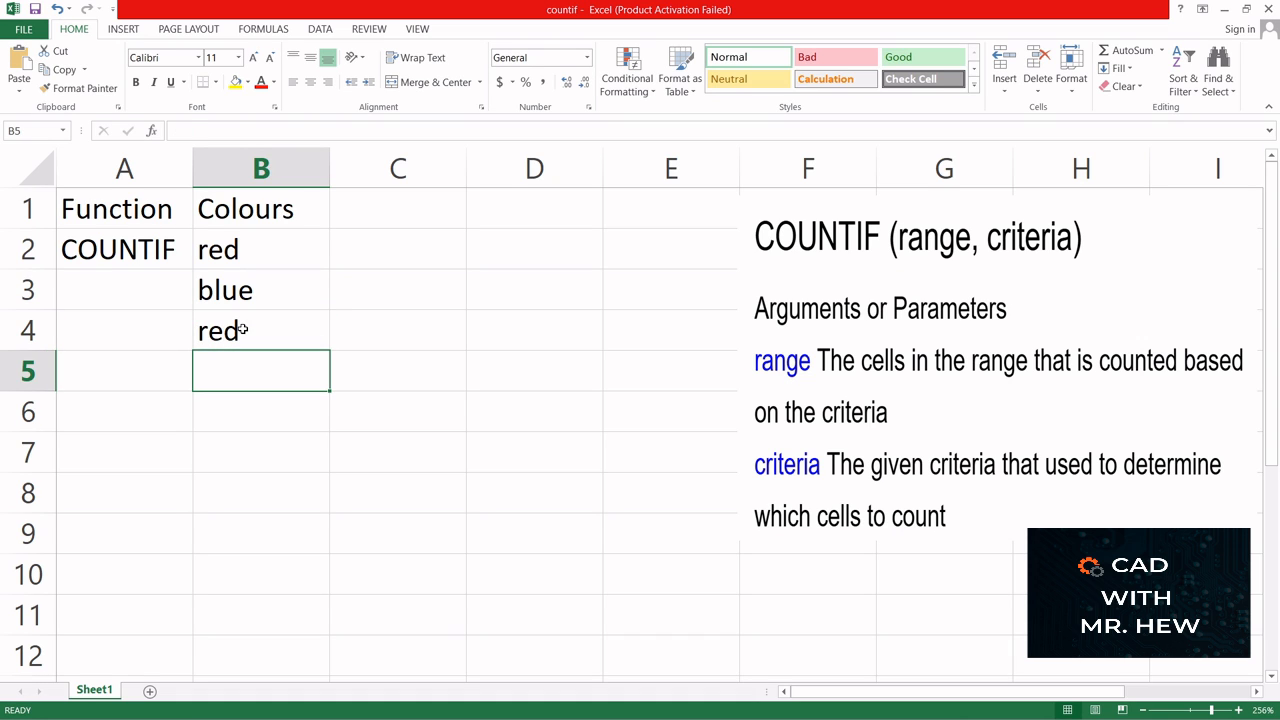
{"action": "type", "text": "green"}
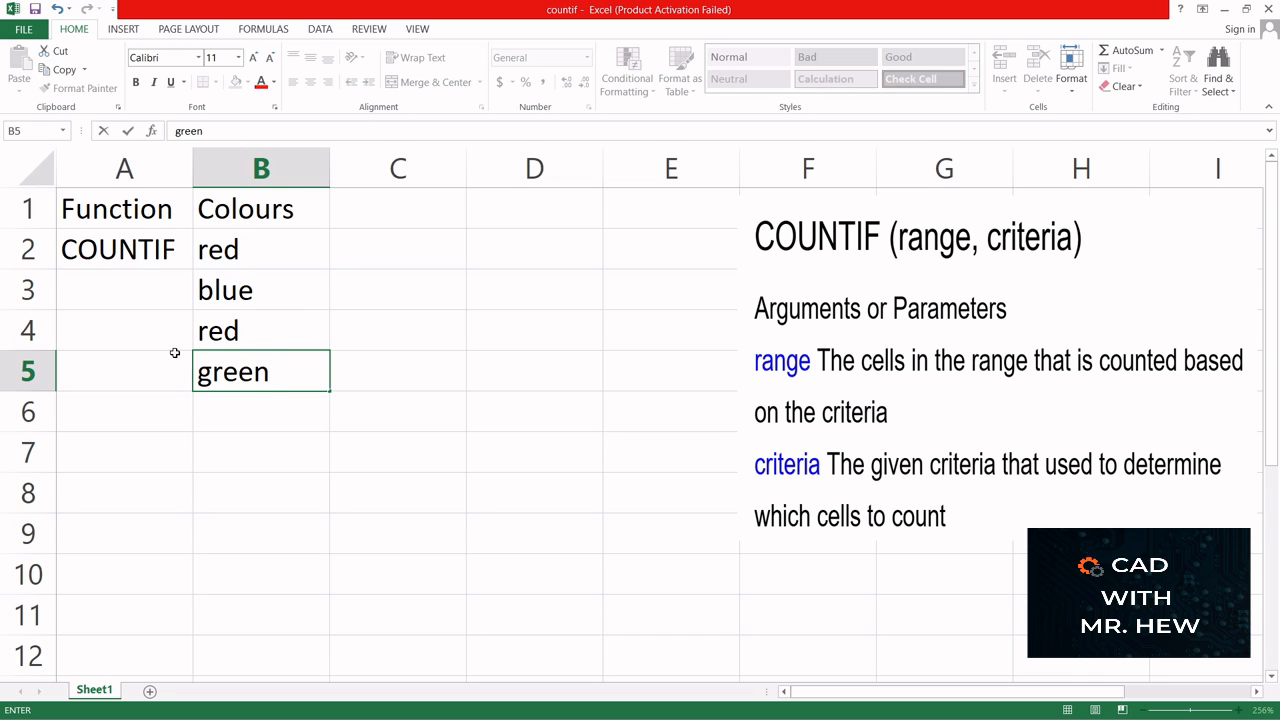
{"action": "left_click", "coordinate": [225, 405]}
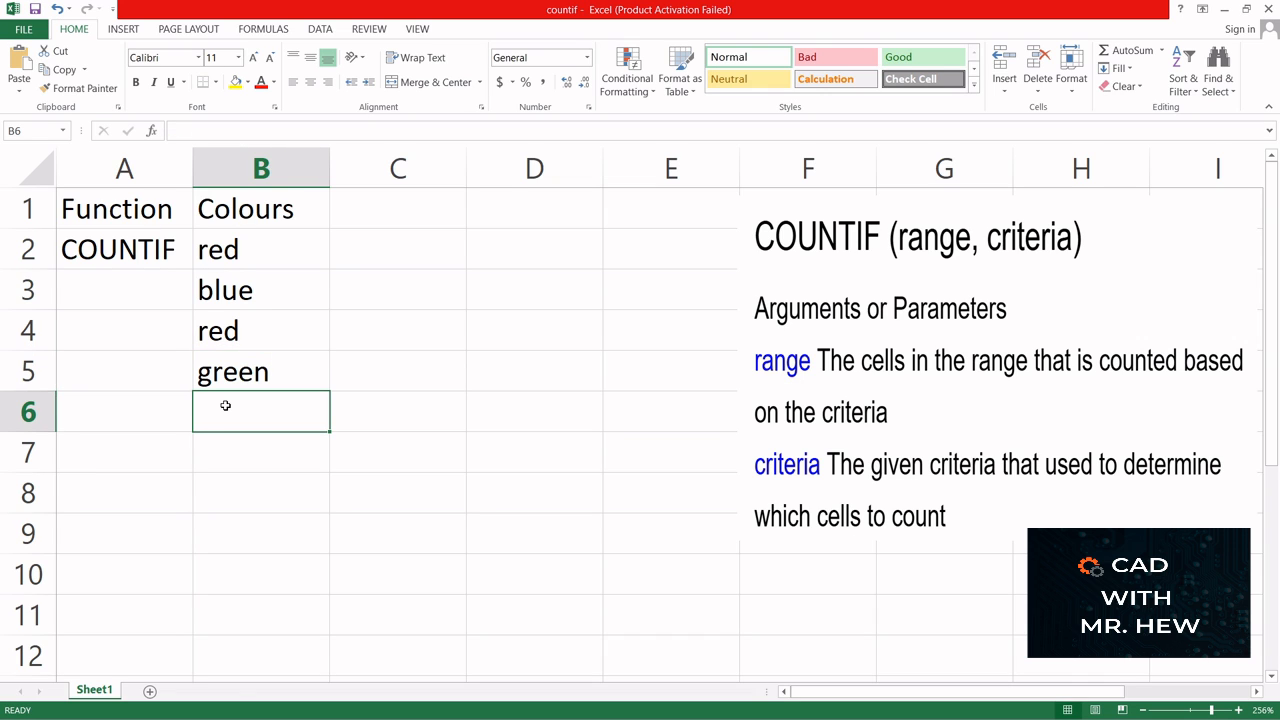
{"action": "type", "text": "purpl"}
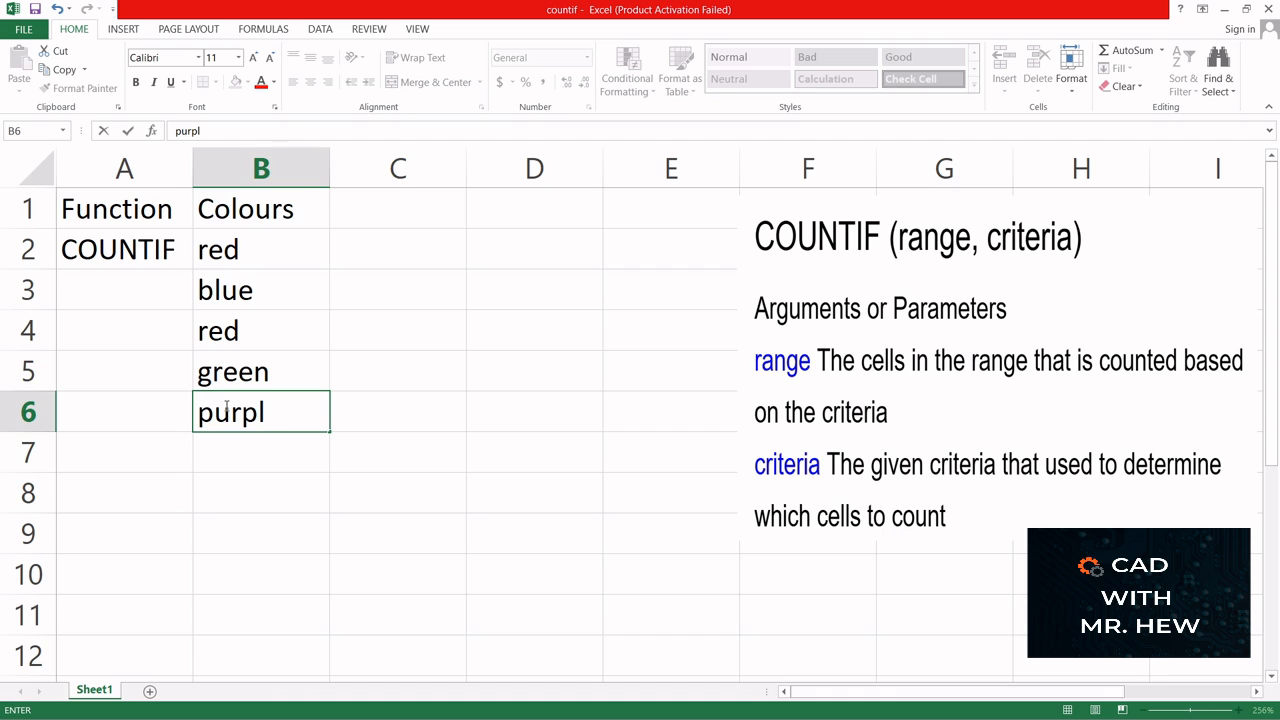
{"action": "type", "text": "e"}
{"action": "left_click", "coordinate": [219, 447]}
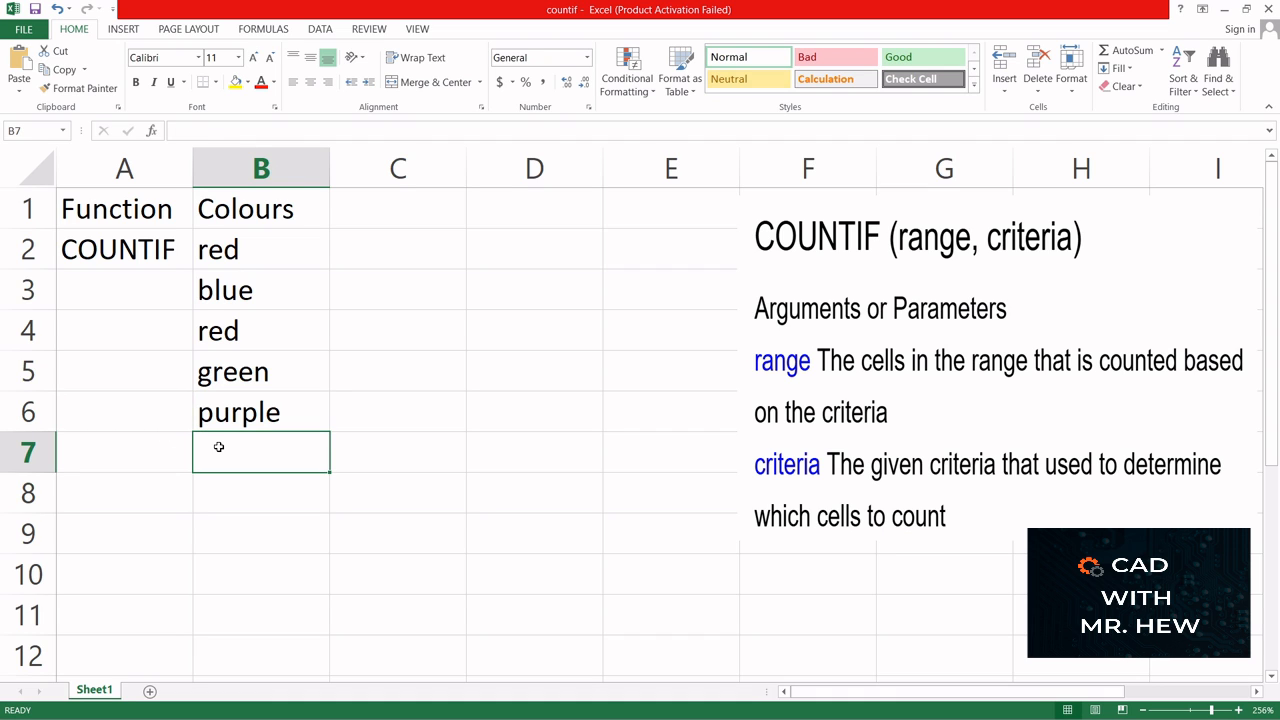
{"action": "type", "text": "red"}
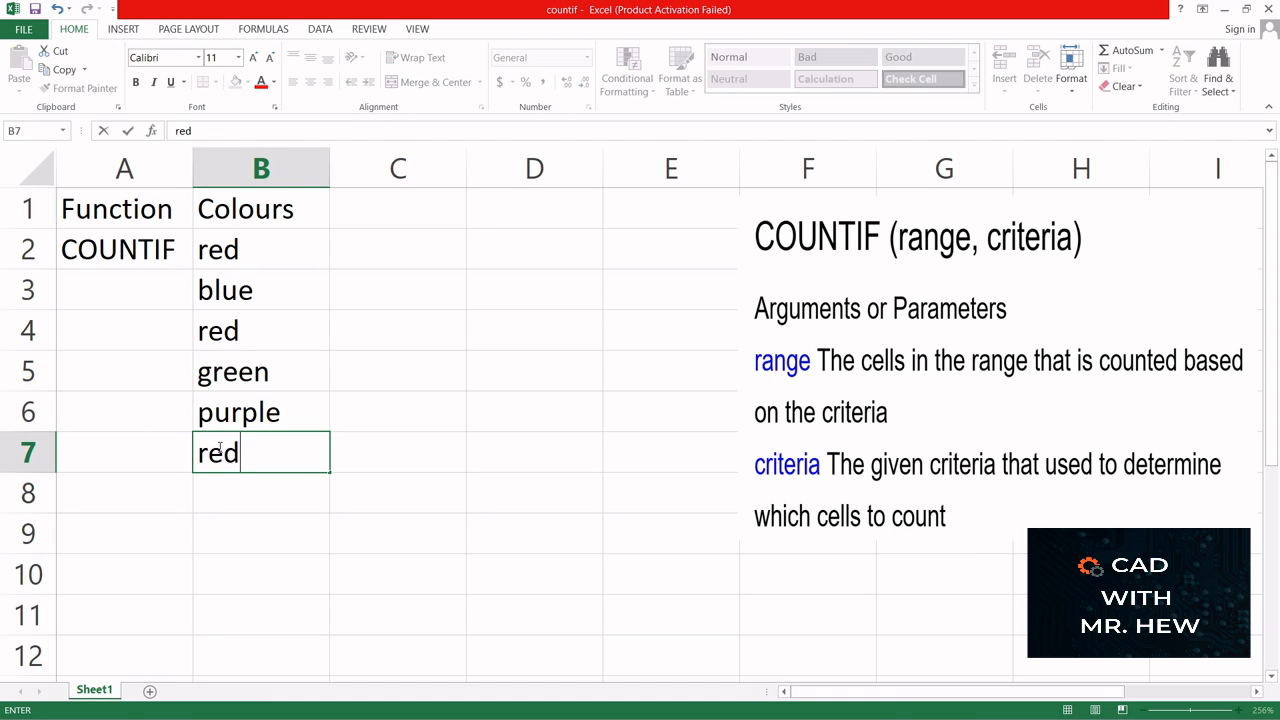
- Add the heading Amount in C1 and enter 12, 6, 11, 22, 6 and 9 in C2:C7
{"action": "left_click", "coordinate": [377, 209]}
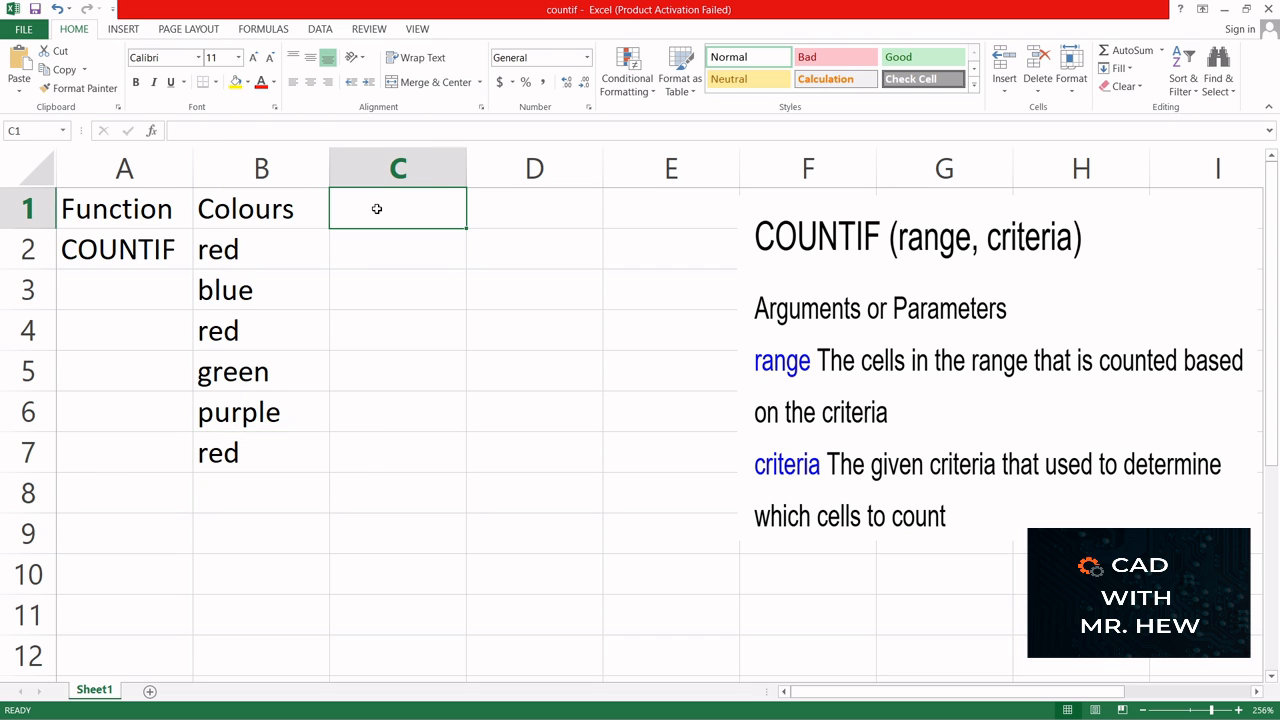
{"action": "type", "text": "Amount"}
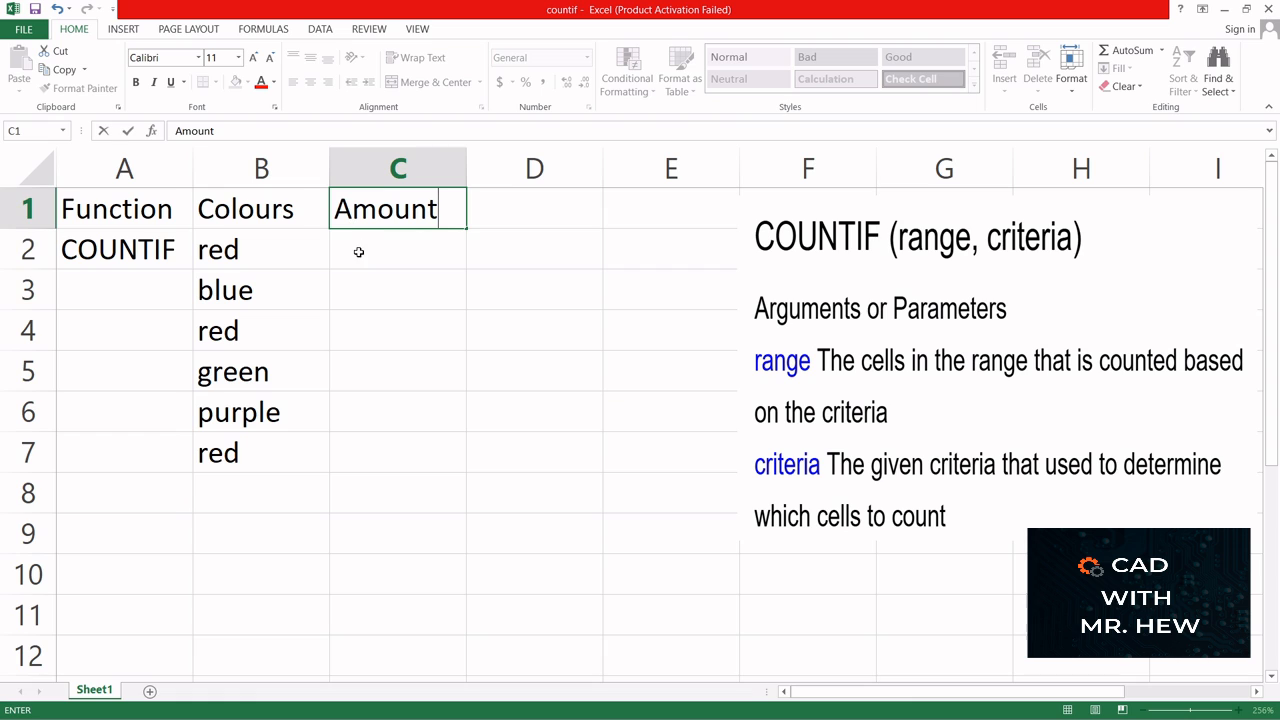
{"action": "left_click", "coordinate": [360, 251]}
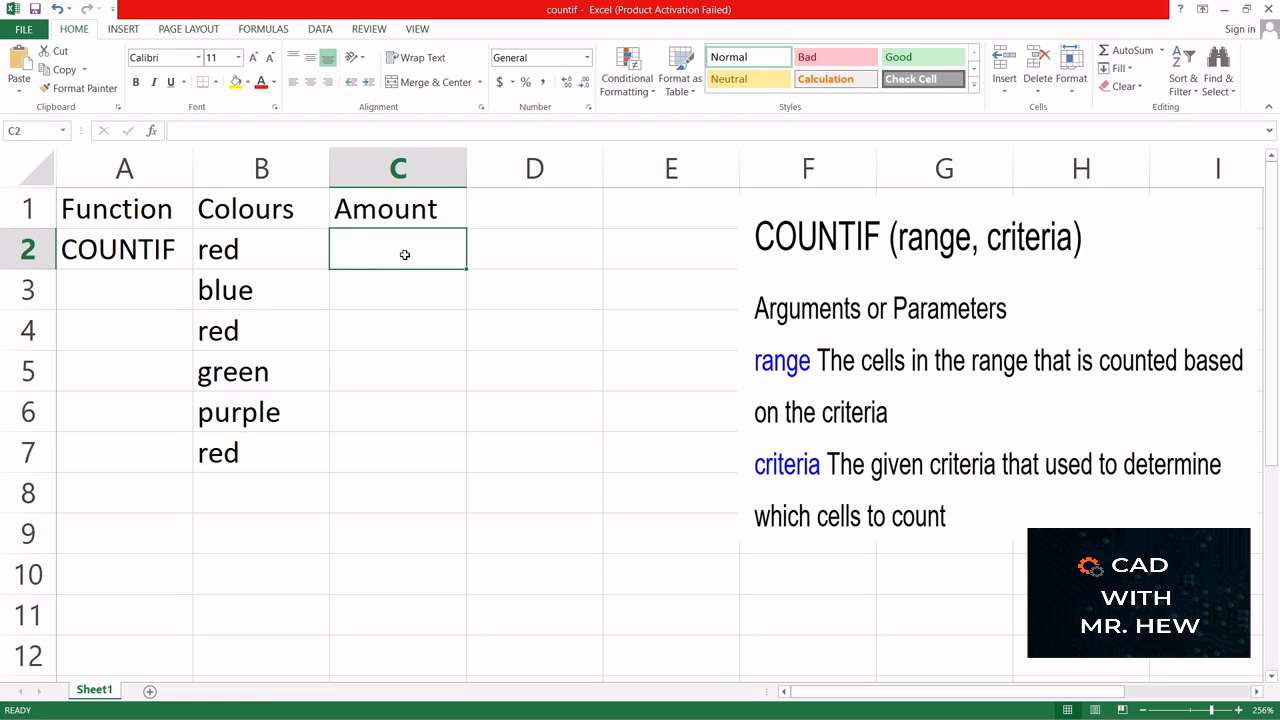
{"action": "type", "text": "12"}
{"action": "left_click", "coordinate": [404, 292]}
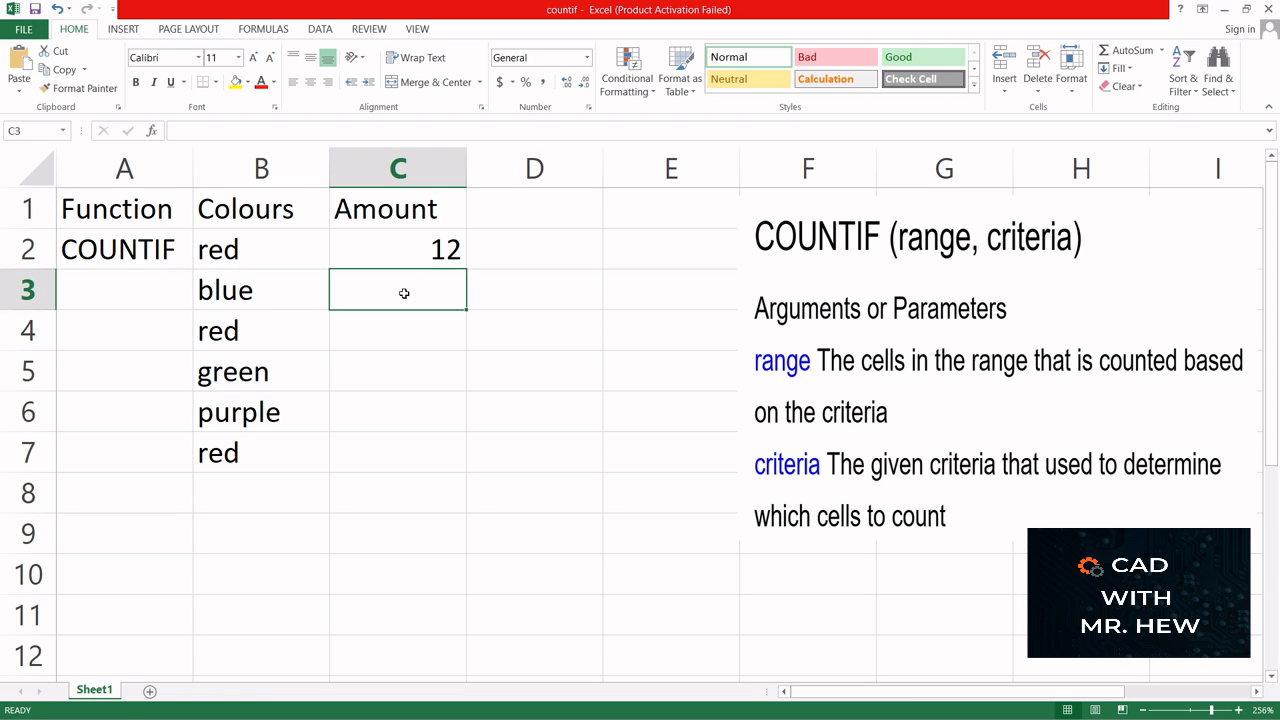
{"action": "type", "text": "6"}
{"action": "left_click", "coordinate": [422, 335]}
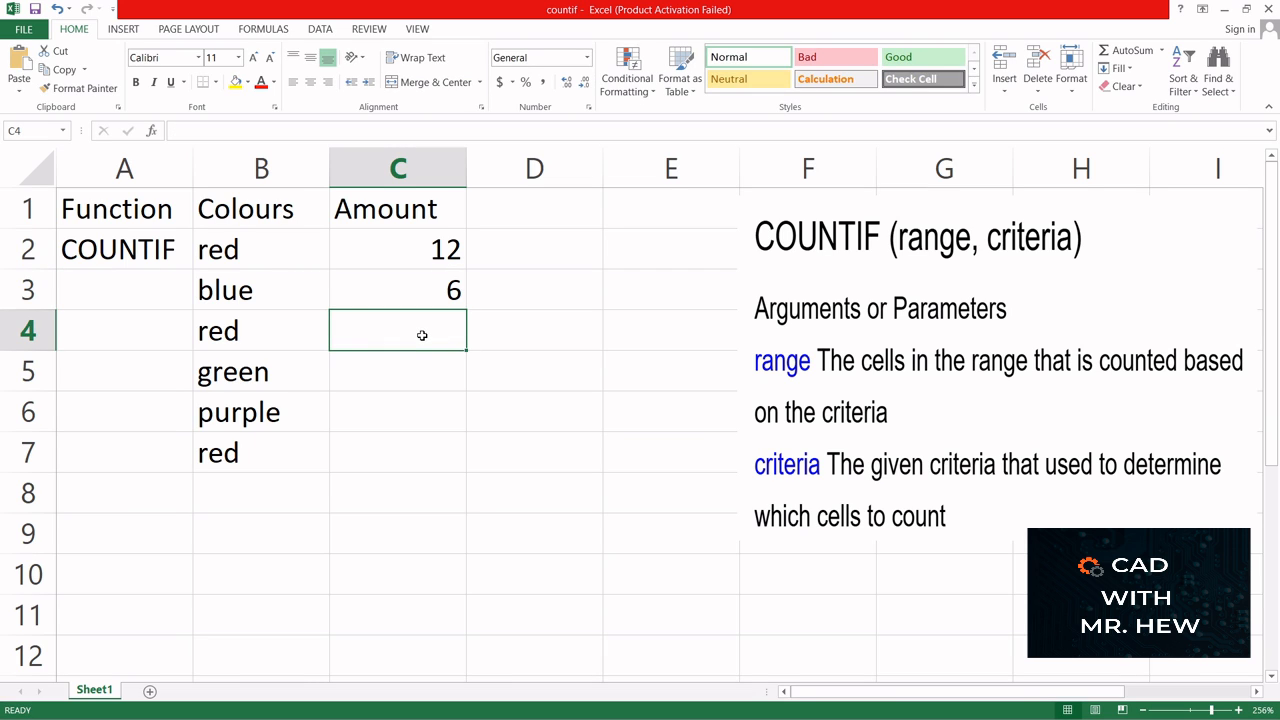
{"action": "type", "text": "11"}
{"action": "left_click", "coordinate": [423, 371]}
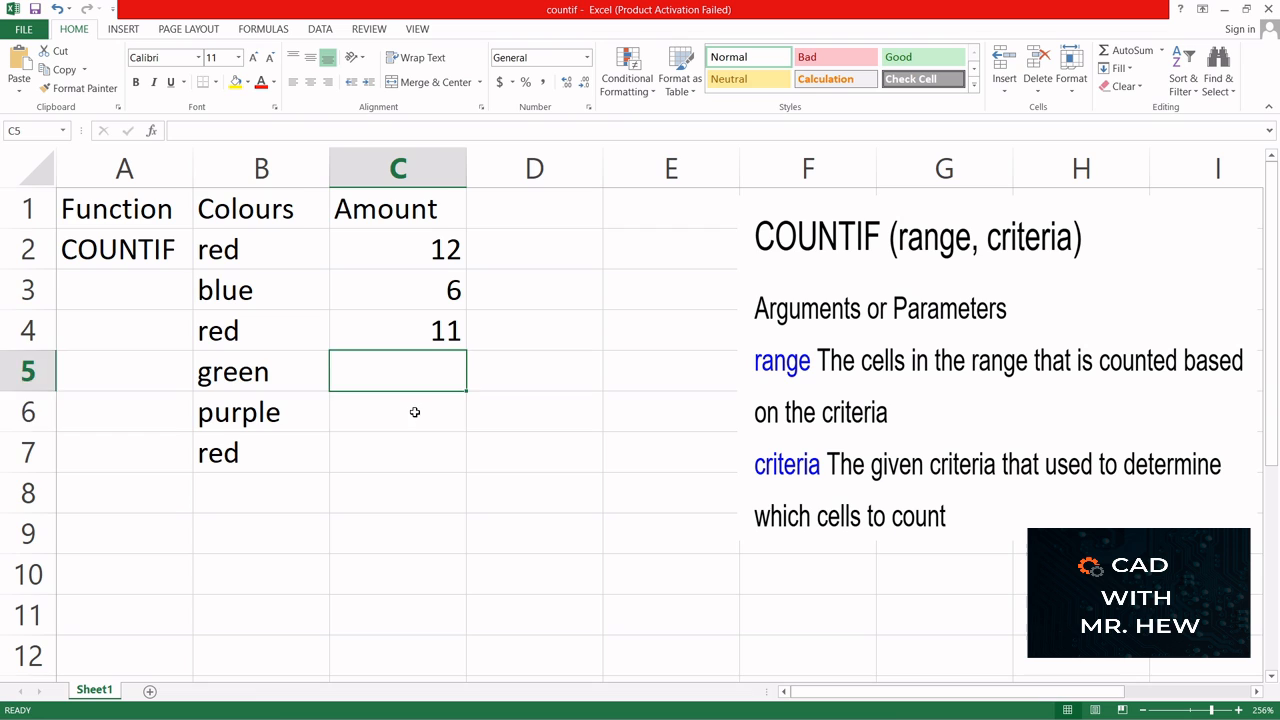
{"action": "left_click", "coordinate": [414, 412]}
{"action": "left_click", "coordinate": [433, 368]}
{"action": "type", "text": "22"}
{"action": "left_click", "coordinate": [440, 410]}
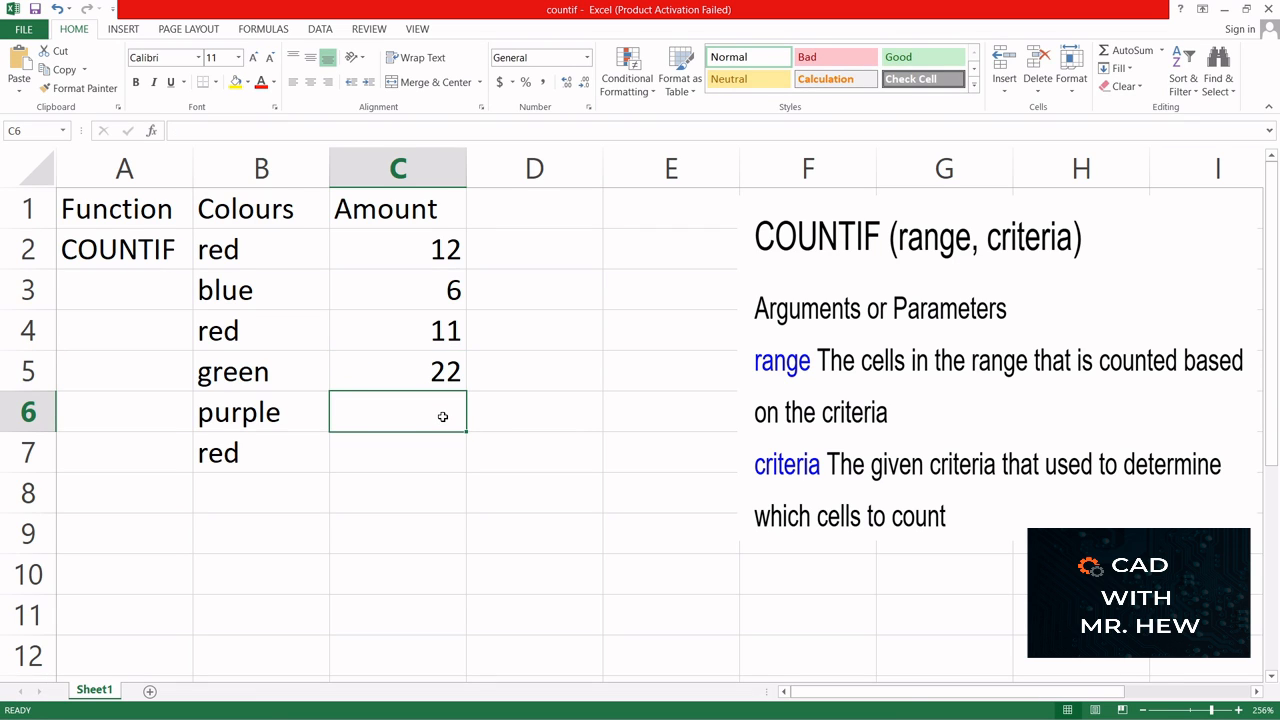
{"action": "type", "text": "6"}
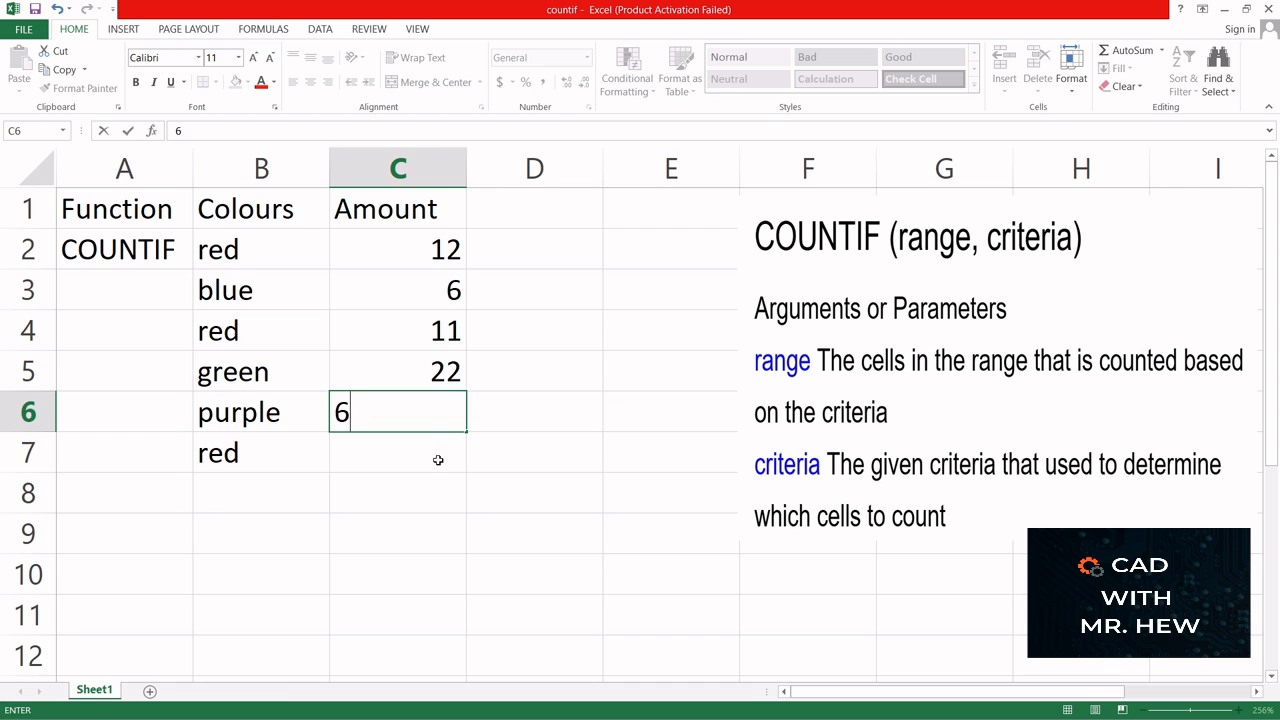
{"action": "left_click", "coordinate": [435, 458]}
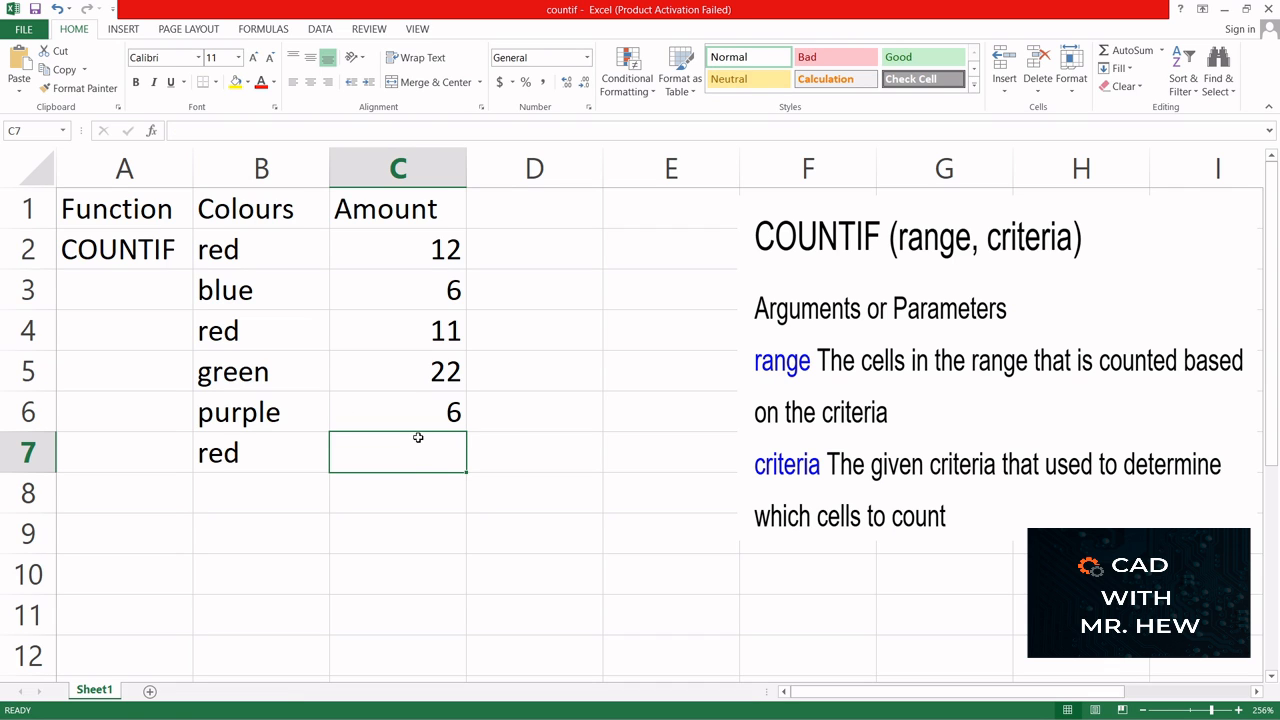
{"action": "type", "text": "9"}
- Enter the formula =COUNTIF(C2:C7, 6) in C8 to count the amounts equal to 6
{"action": "left_click", "coordinate": [433, 492]}
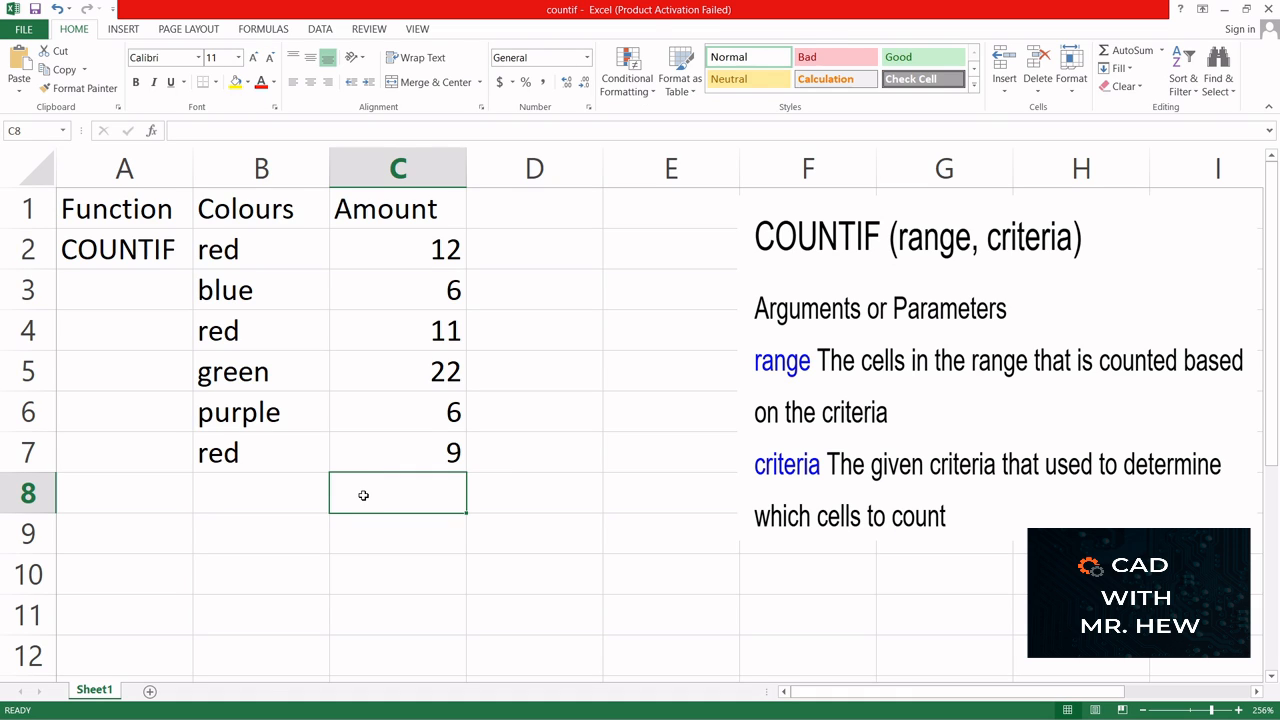
{"action": "type", "text": "="}
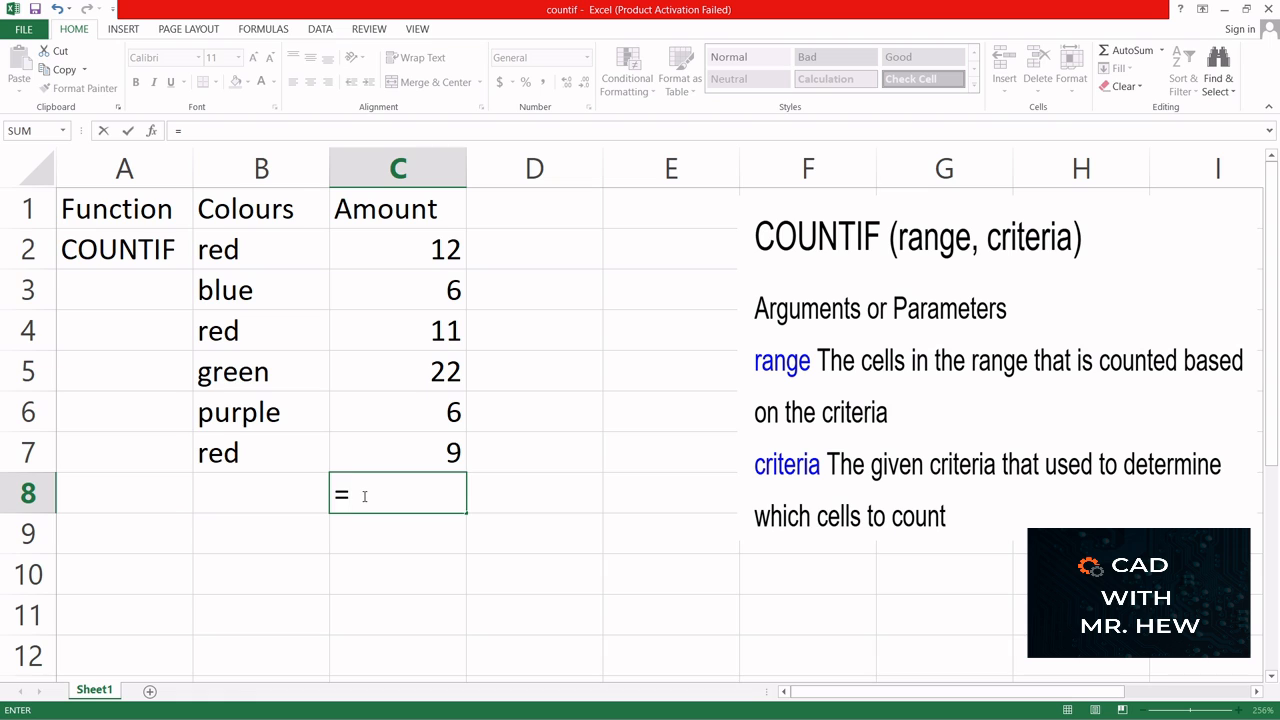
{"action": "type", "text": "COUN"}
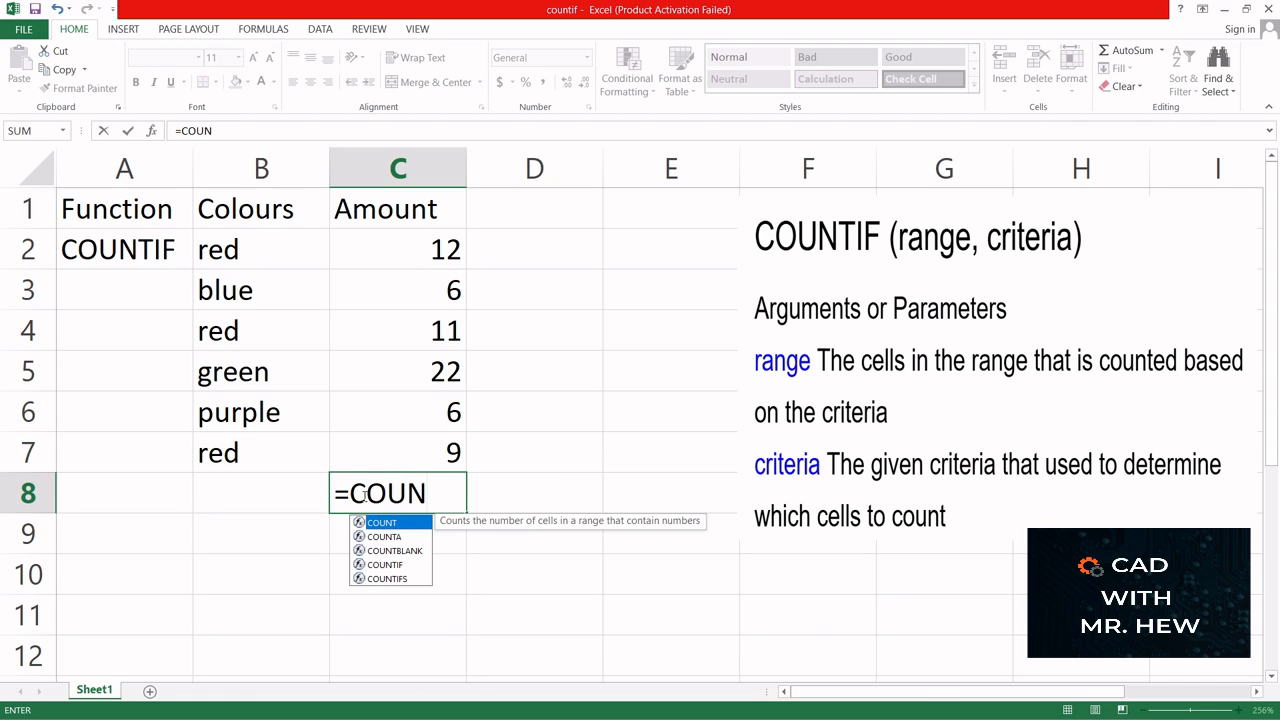
{"action": "type", "text": "TI"}
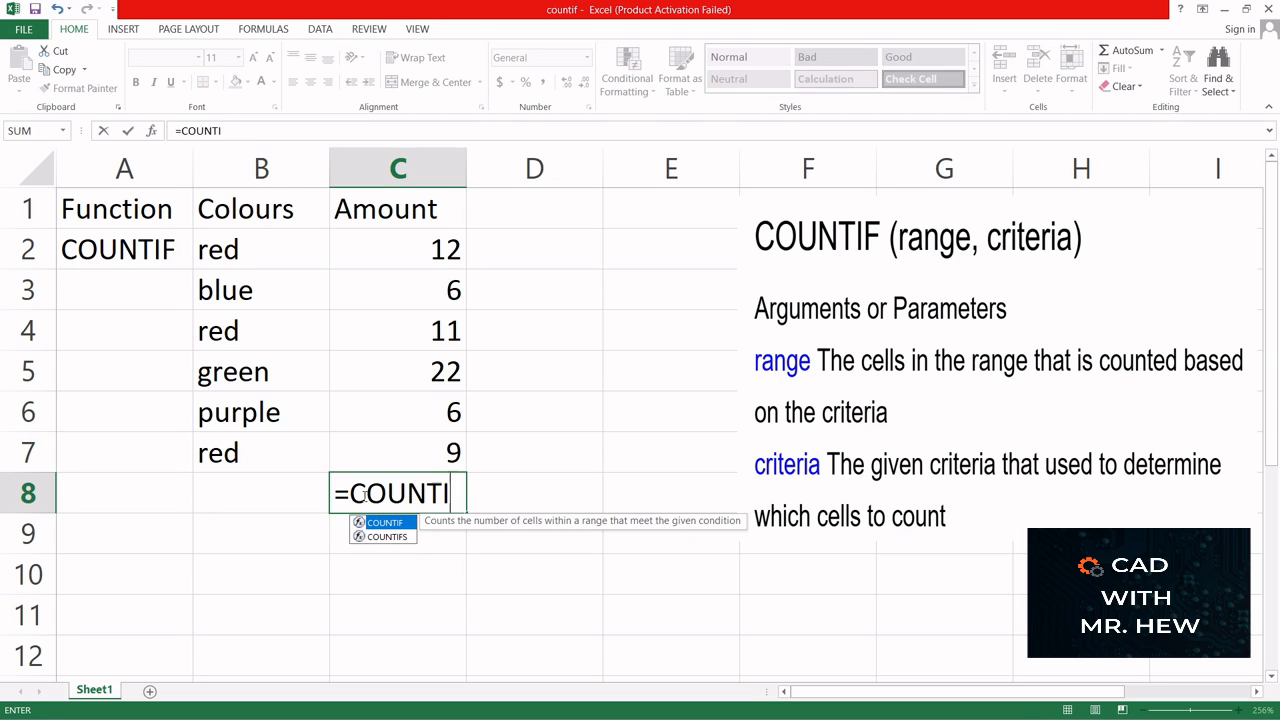
{"action": "type", "text": "F("}
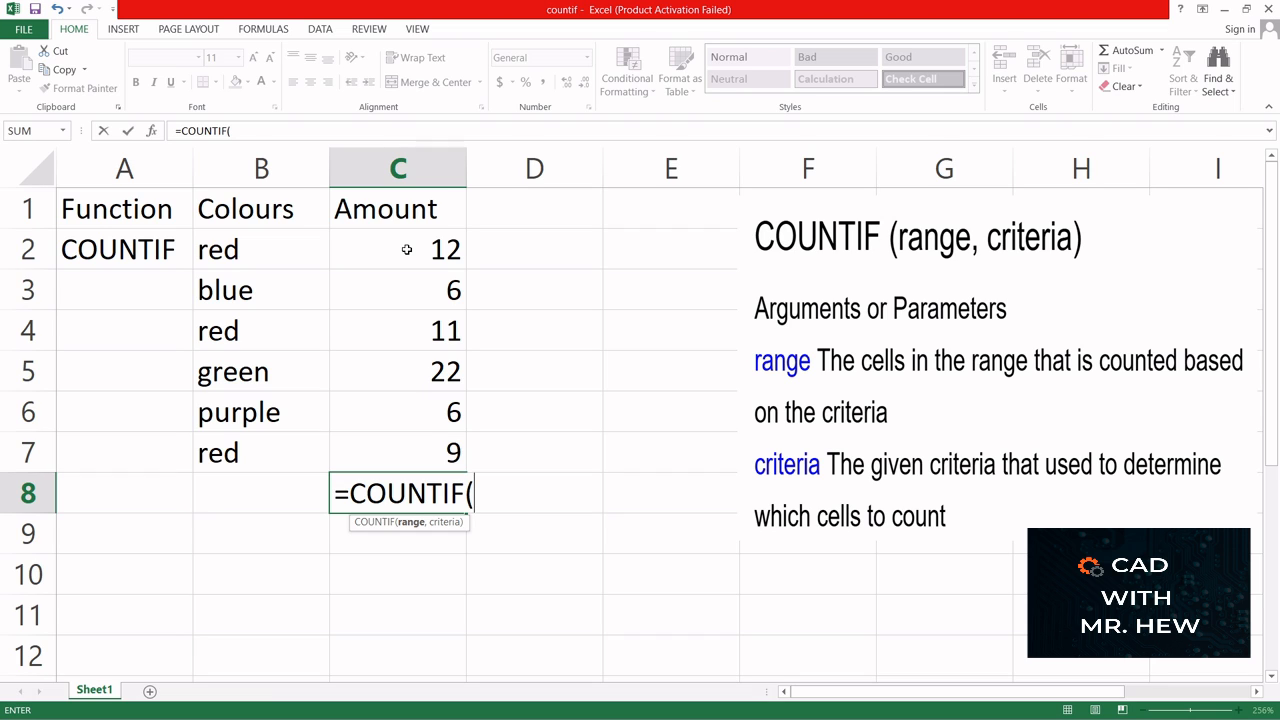
{"action": "type", "text": "C"}
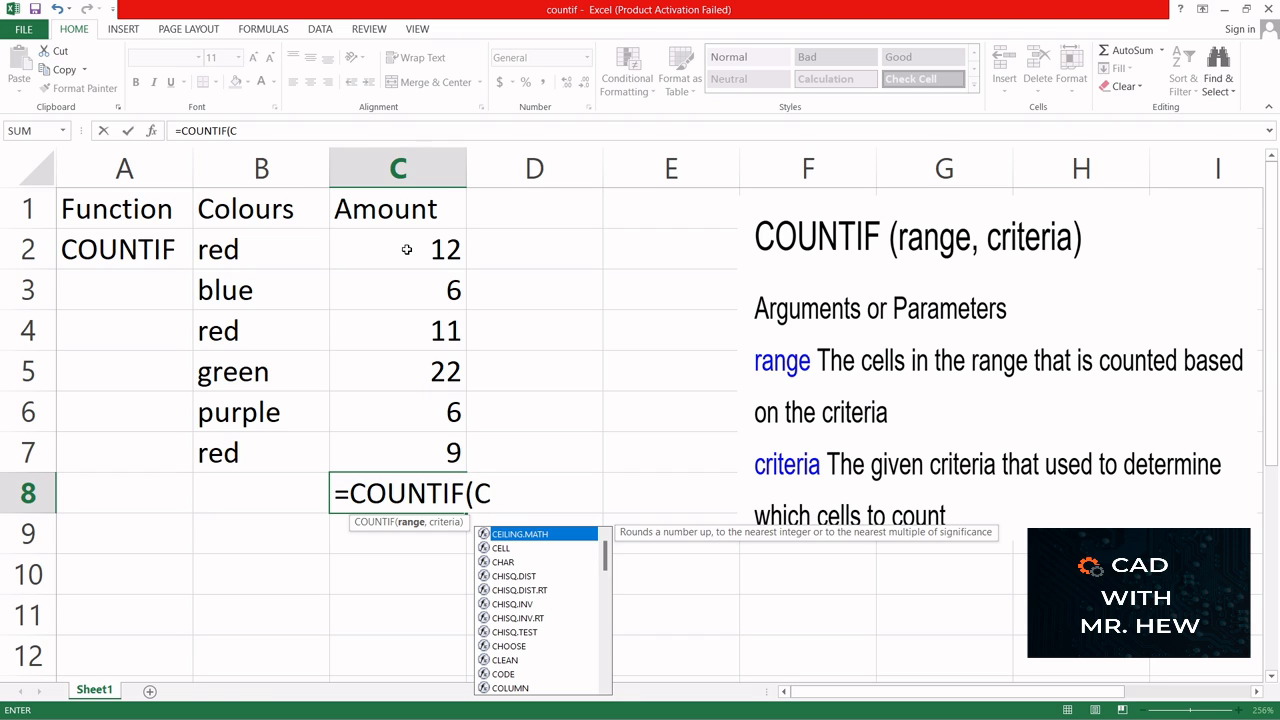
{"action": "type", "text": "2"}
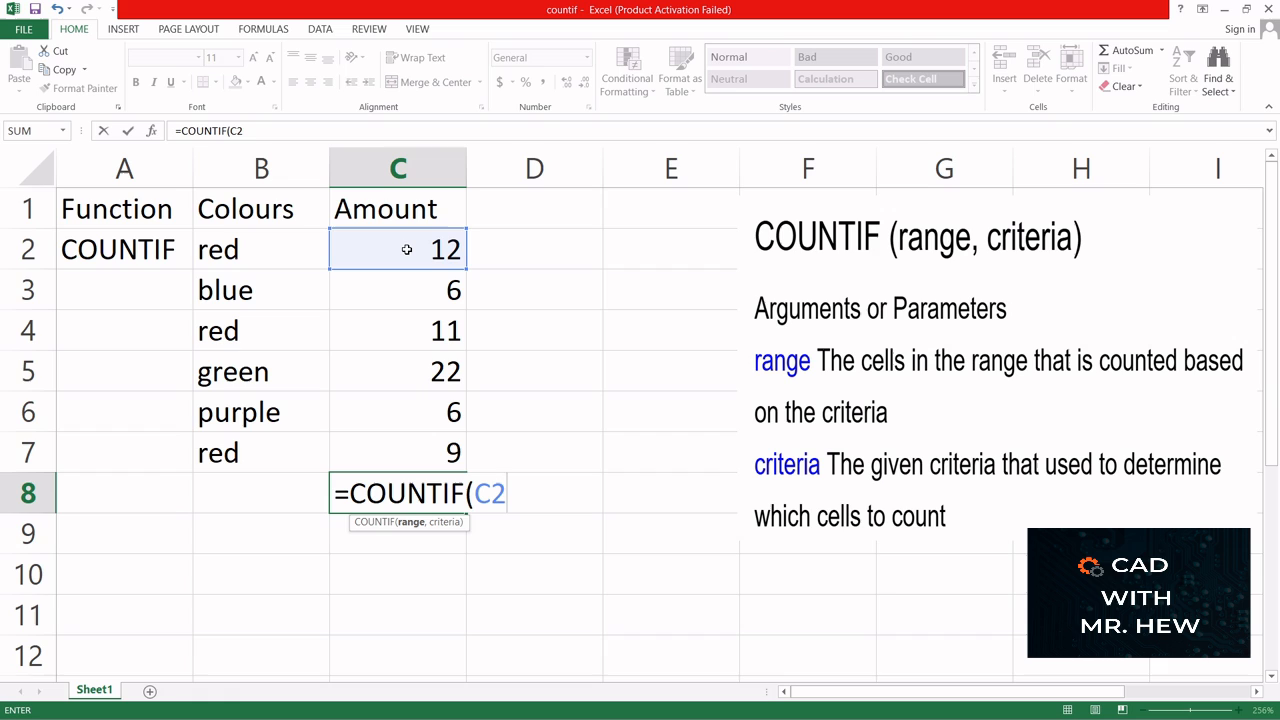
{"action": "type", "text": ":C"}
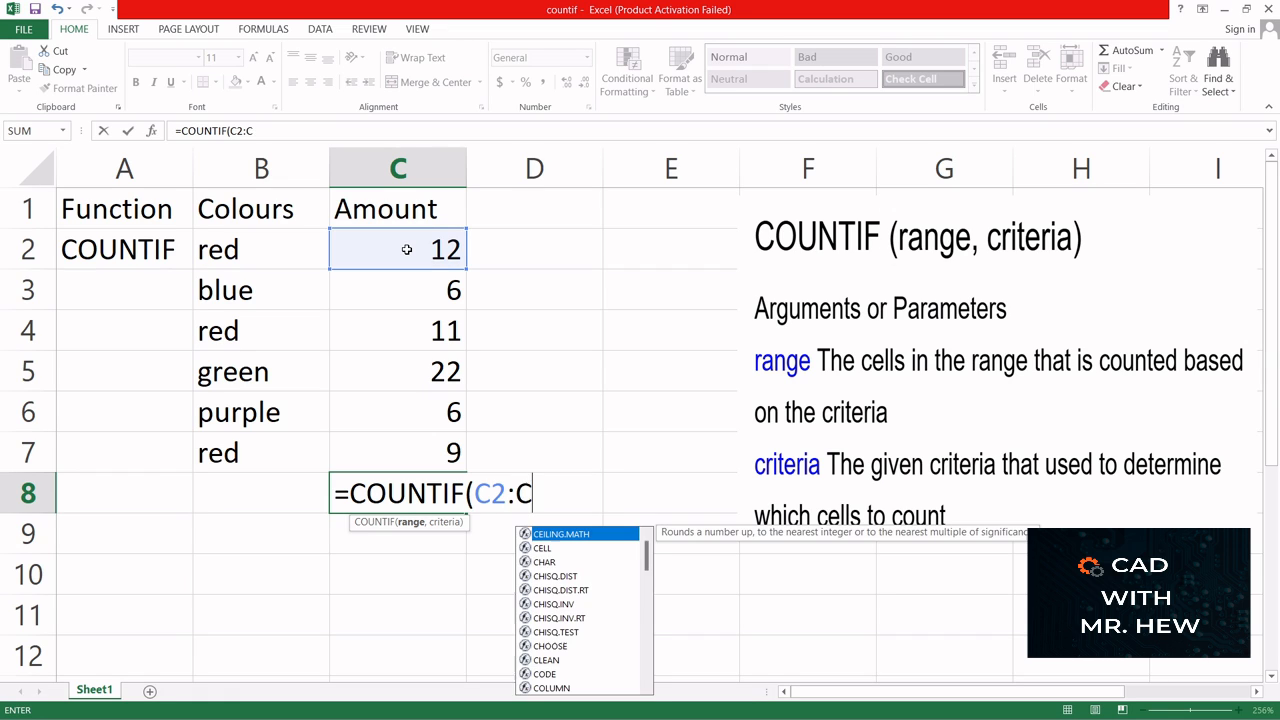
{"action": "type", "text": "7,"}
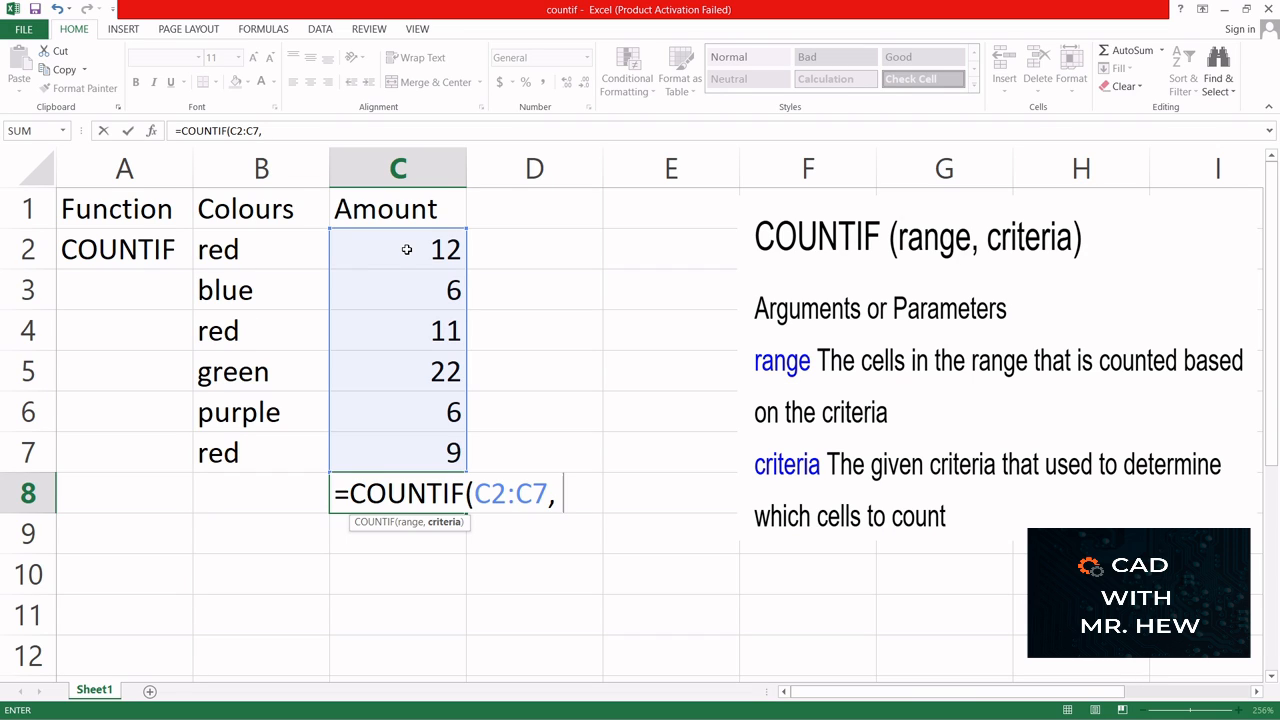
{"action": "type", "text": " 6)"}
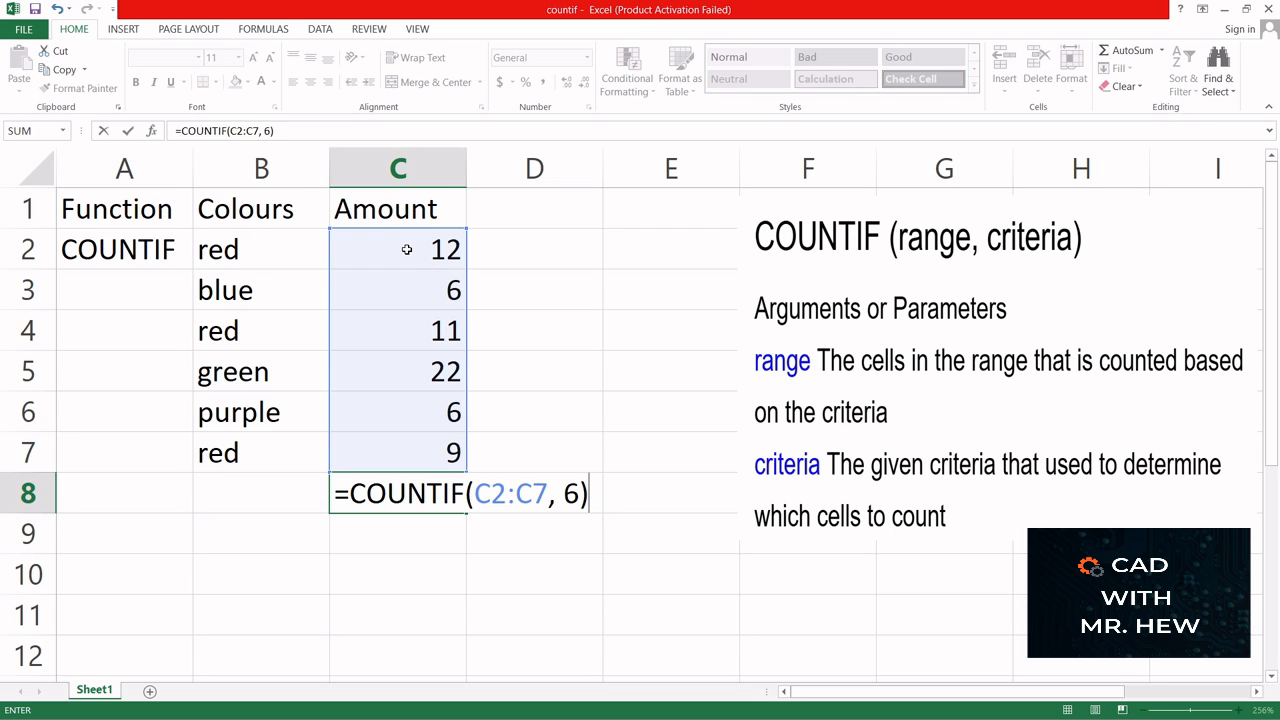
{"action": "key", "text": "Return"}
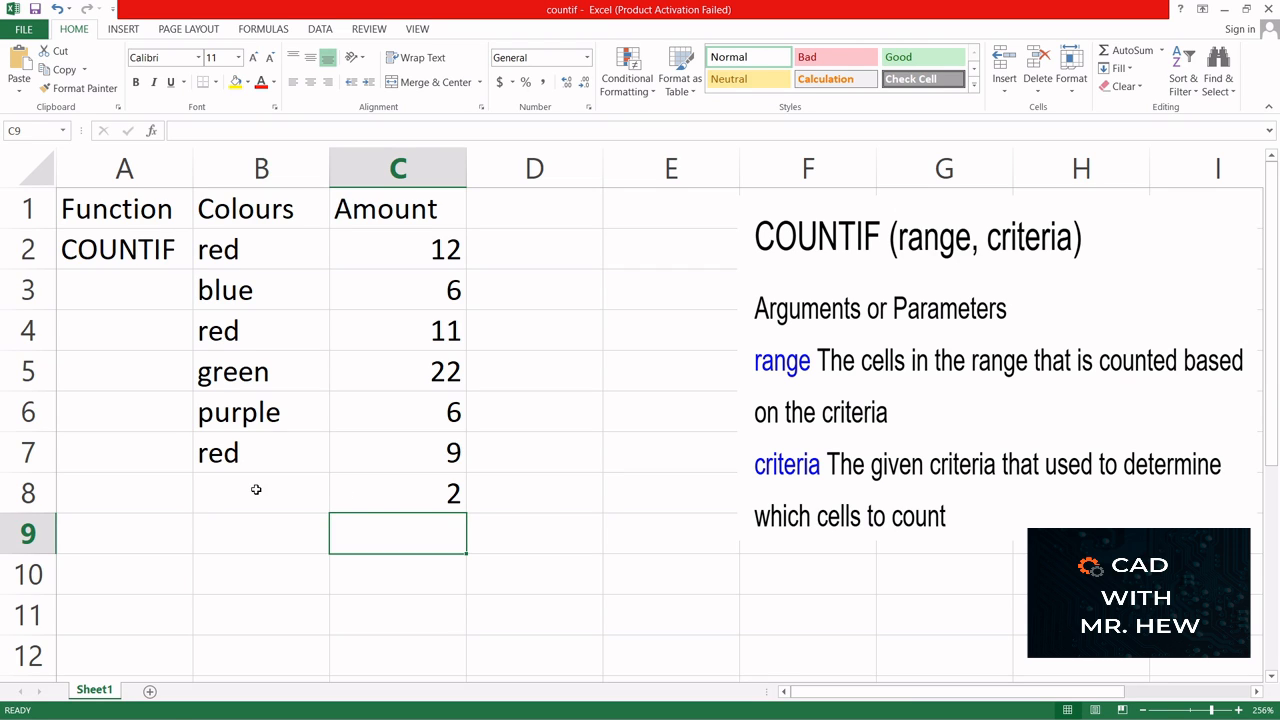
- Insert an empty column between the Colours and Amount columns
{"action": "left_click", "coordinate": [529, 495]}
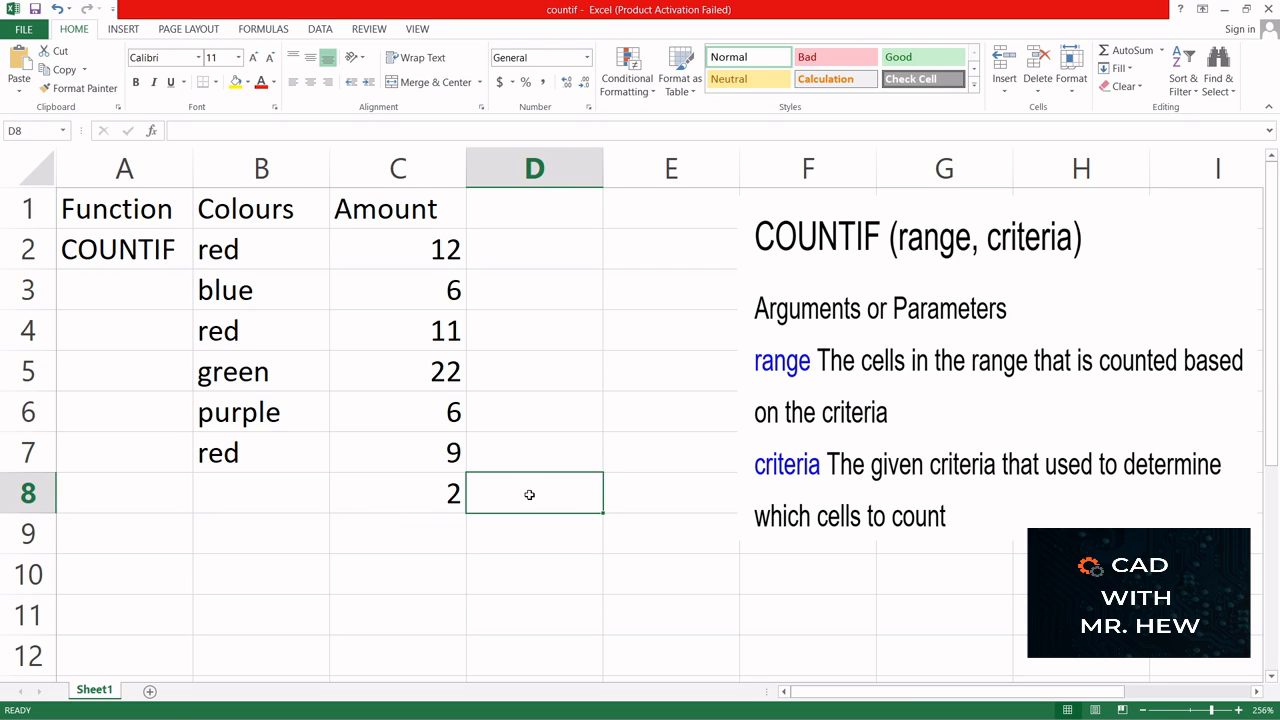
{"action": "left_click", "coordinate": [379, 163]}
{"action": "right_click", "coordinate": [369, 162]}
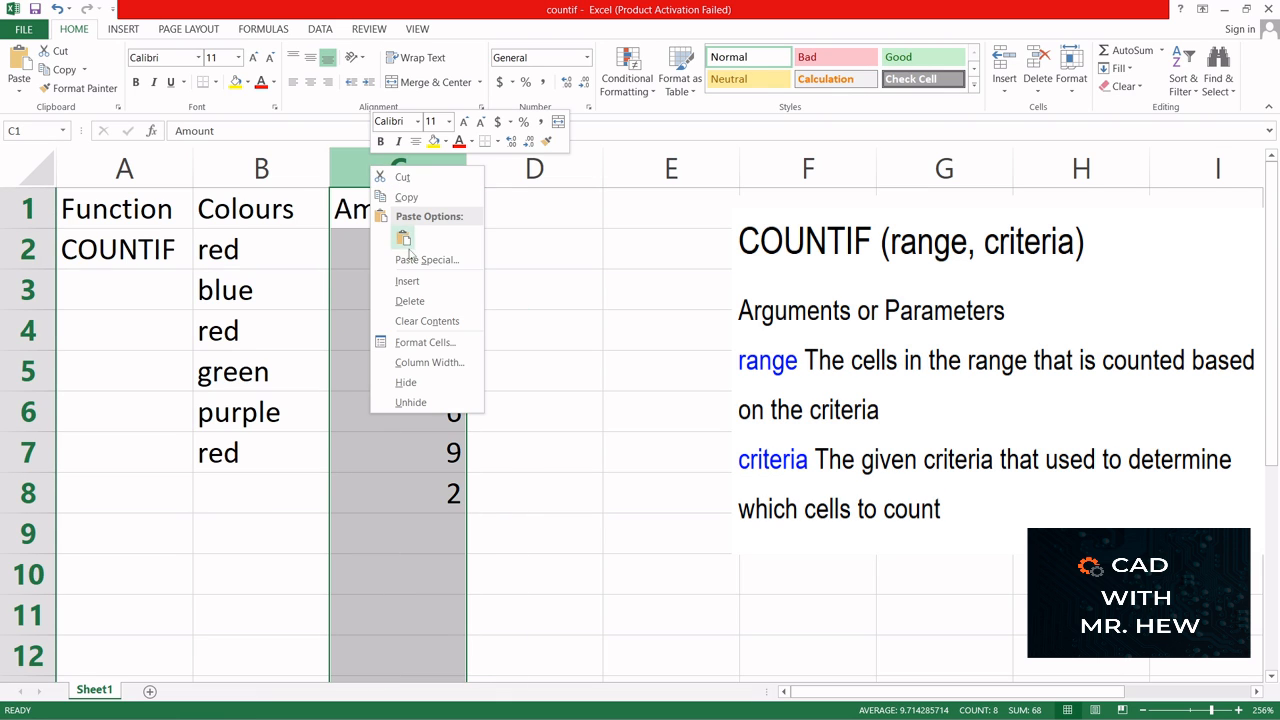
{"action": "left_click", "coordinate": [418, 287]}
- Label the COUNTIF result by entering Count in C8
{"action": "left_click", "coordinate": [416, 492]}
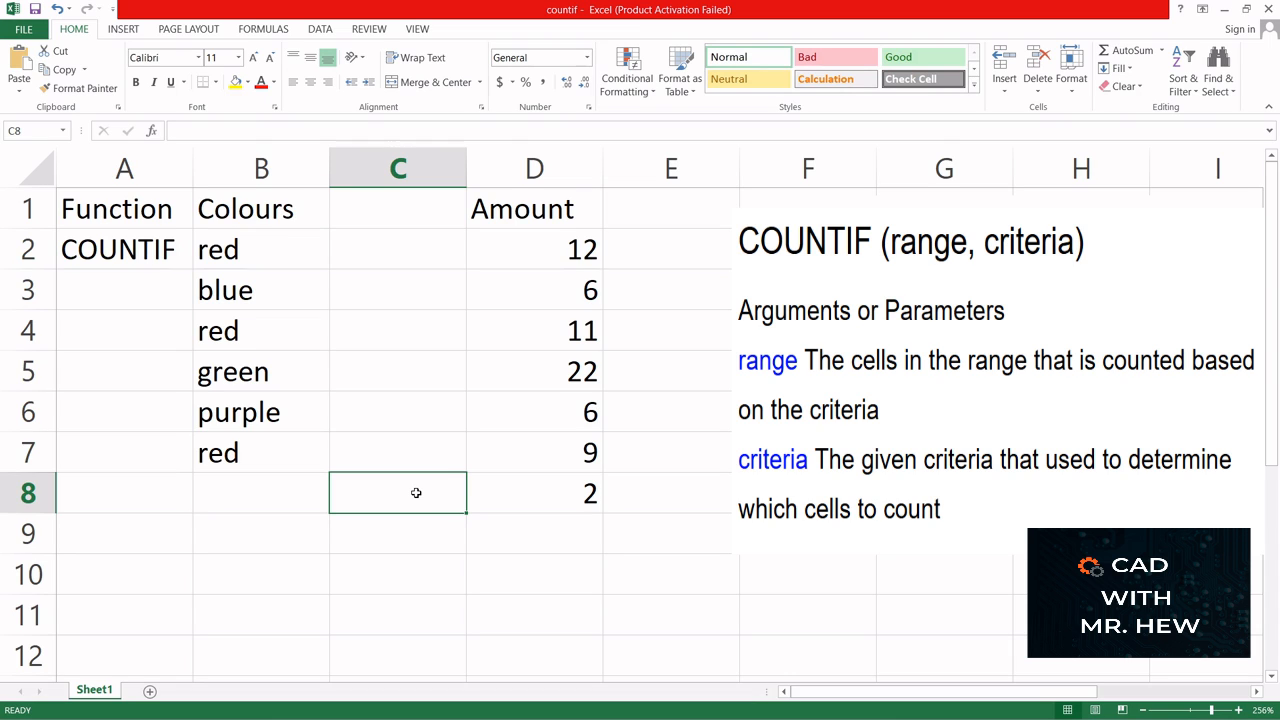
{"action": "type", "text": "N"}
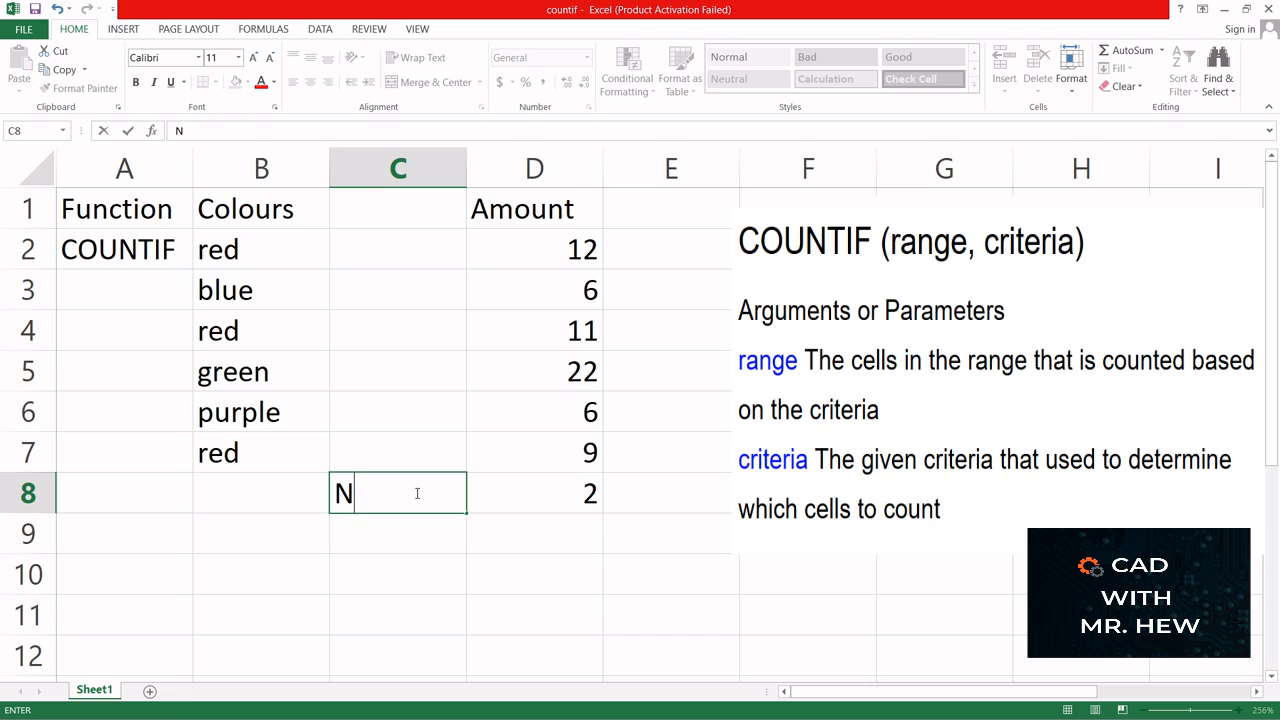
{"action": "key", "text": "BackSpace"}
{"action": "type", "text": "Count"}
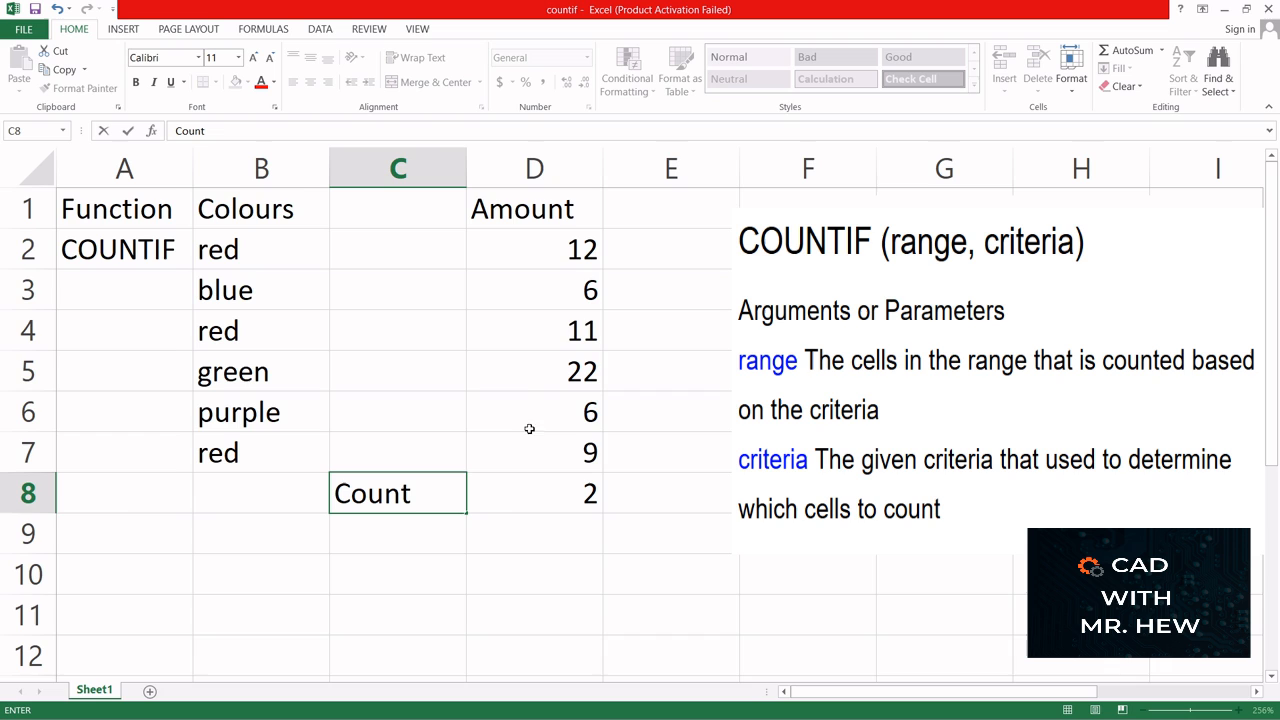
- Change the amount in D4 to 2 and check the COUNTIF formula in D8
{"action": "left_click", "coordinate": [578, 331]}
{"action": "type", "text": "2"}
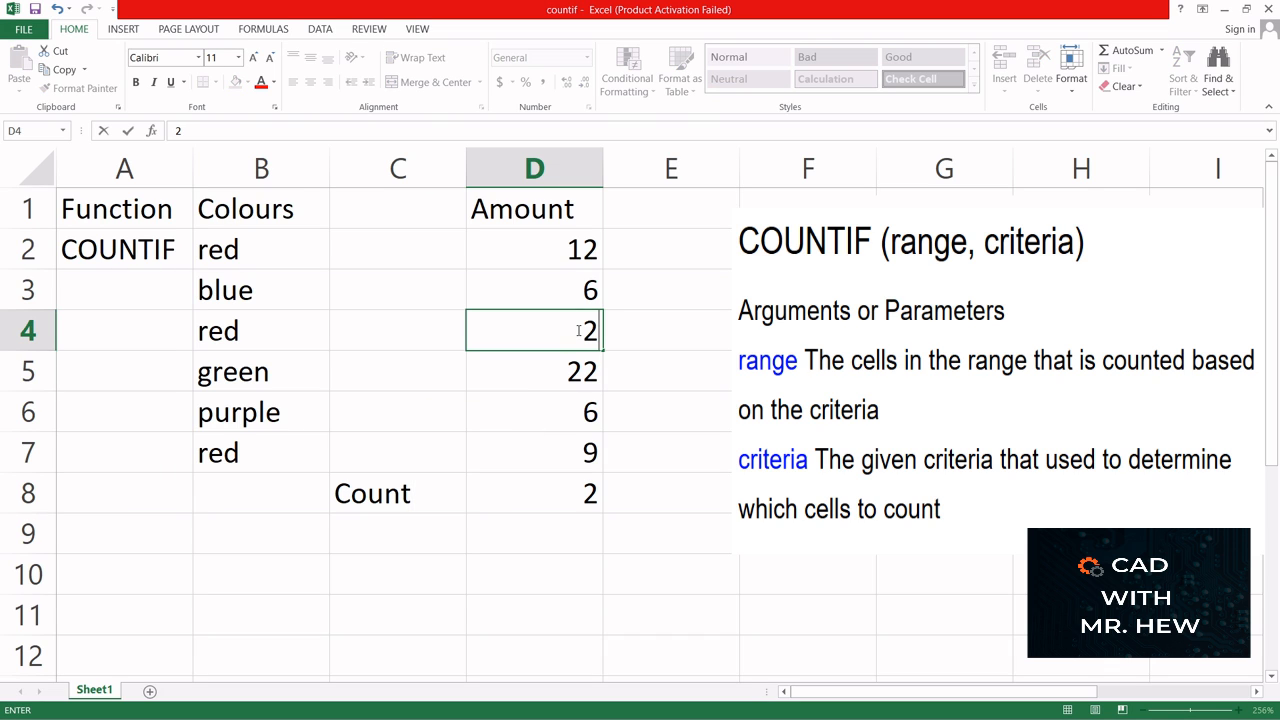
{"action": "key", "text": "Return"}
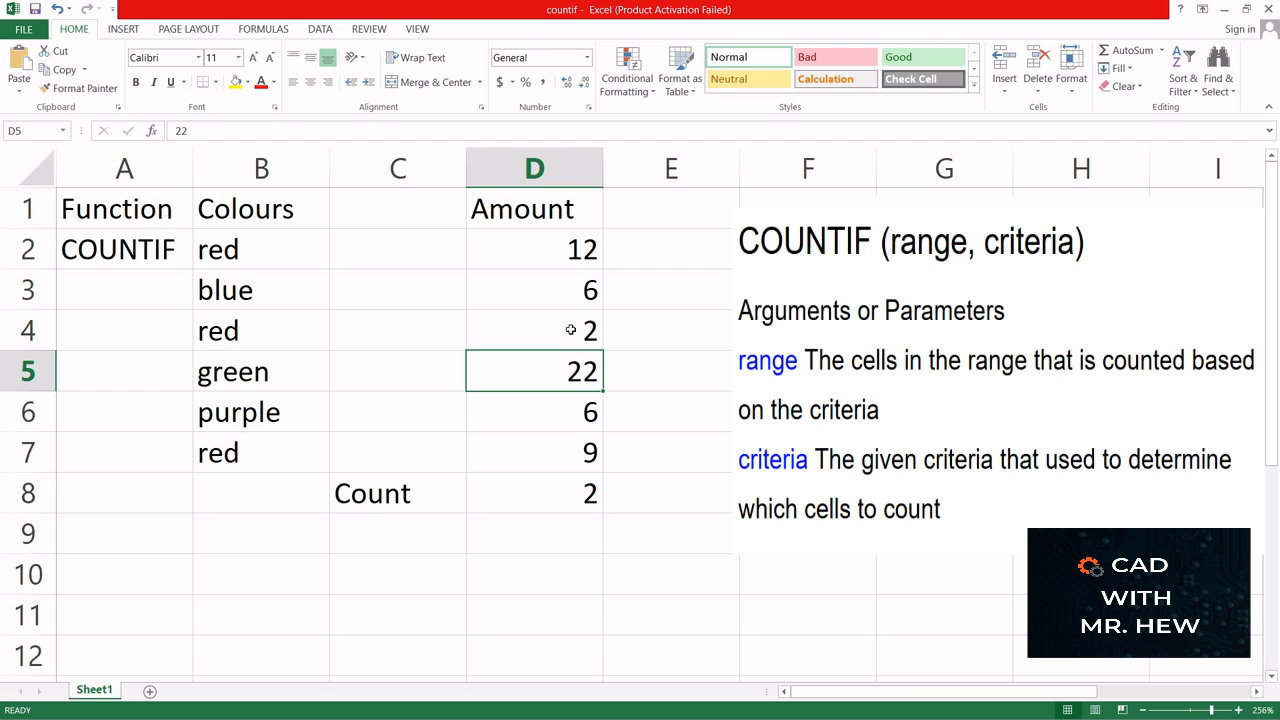
{"action": "left_click", "coordinate": [570, 330]}
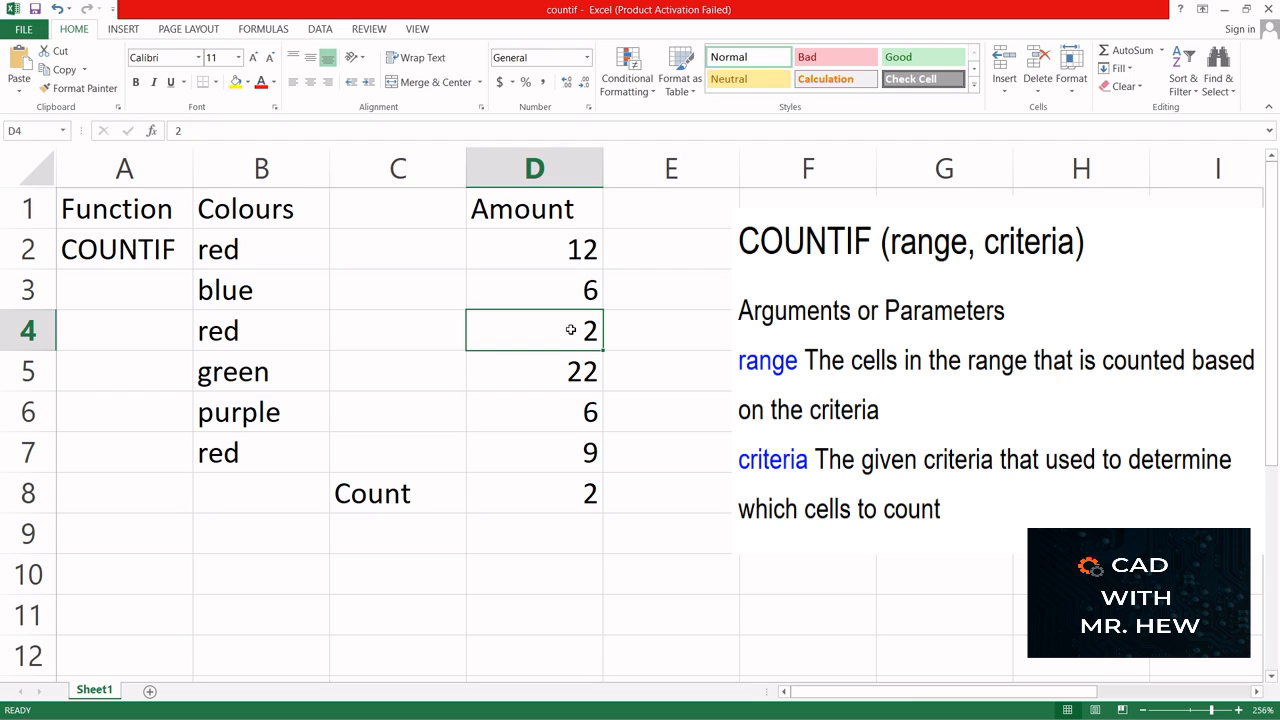
{"action": "left_click", "coordinate": [561, 497]}
{"action": "double_click", "coordinate": [561, 497]}
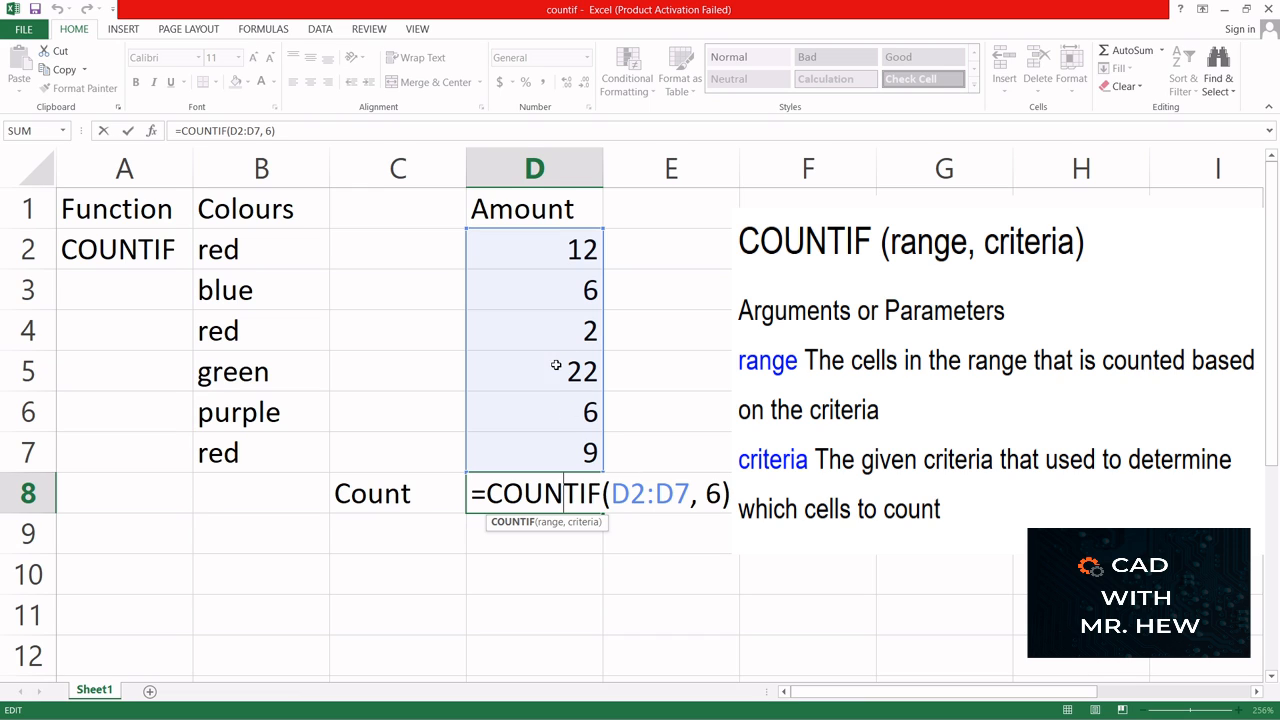
{"action": "key", "text": "Return"}
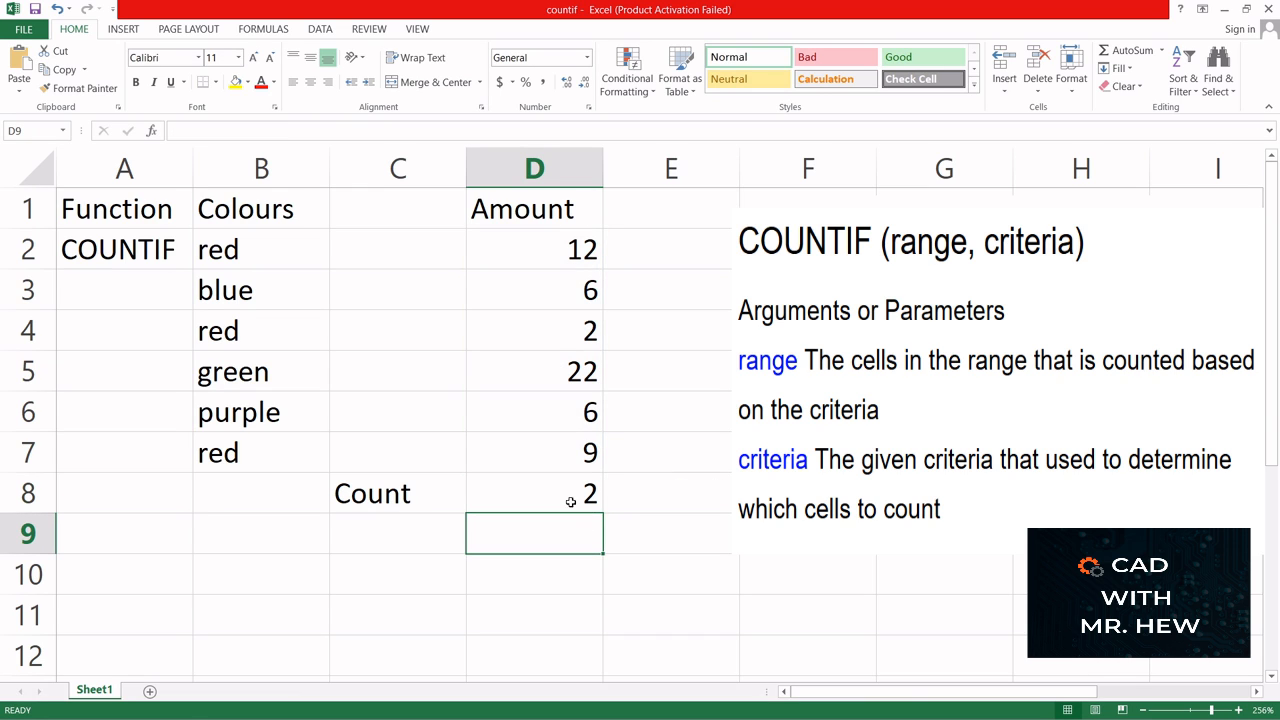
- Set the amount in D4 to 6 and review the D8 COUNTIF formula against its range D2:D7
{"action": "left_click", "coordinate": [570, 327]}
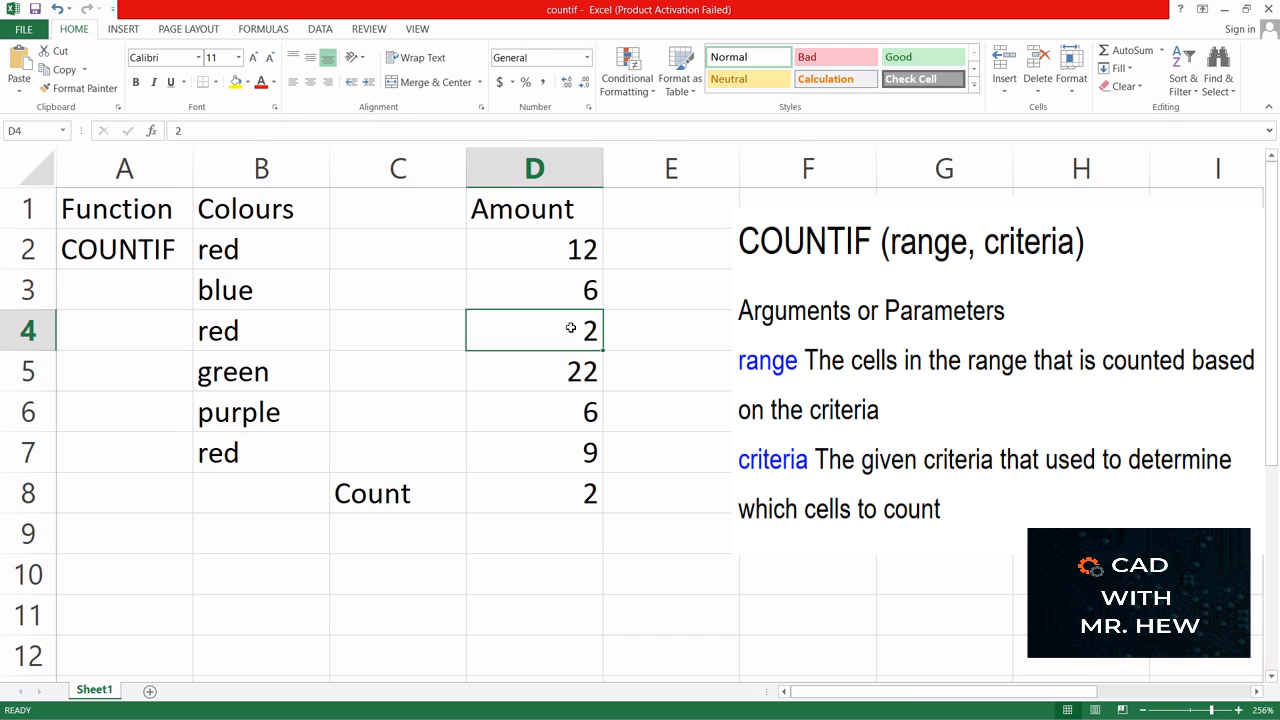
{"action": "type", "text": "6"}
{"action": "key", "text": "Return"}
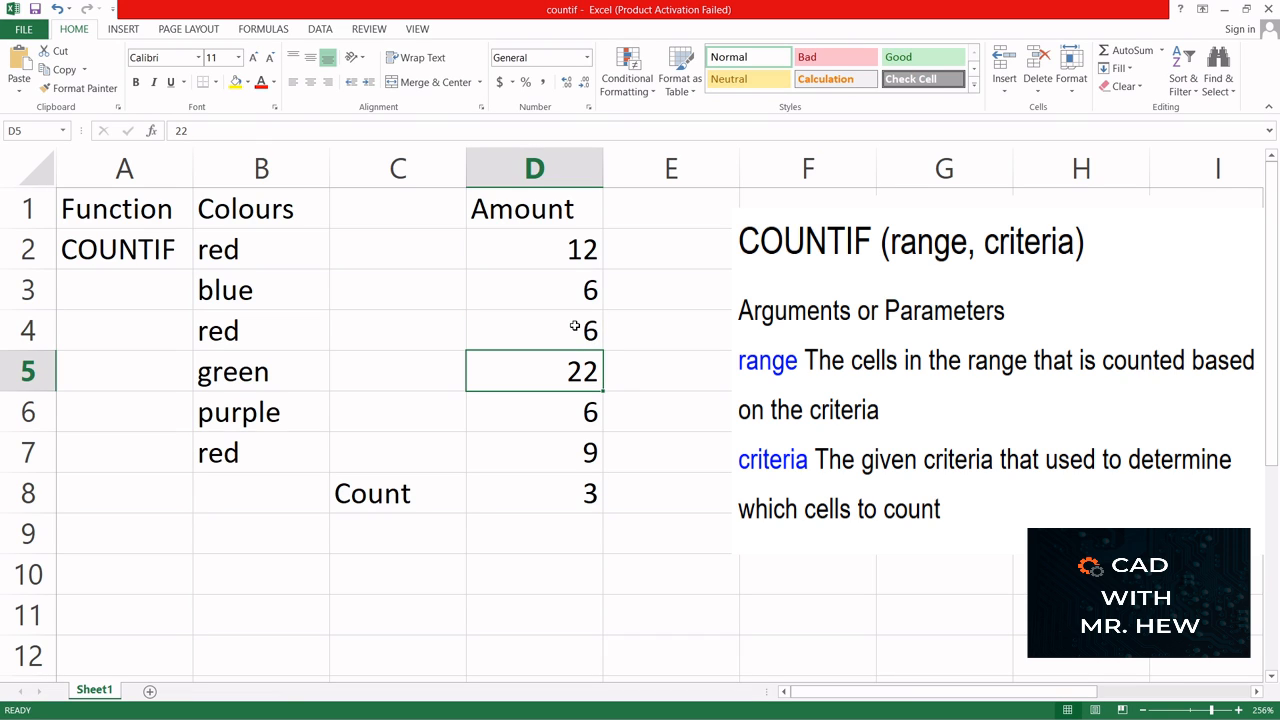
{"action": "left_click", "coordinate": [508, 495]}
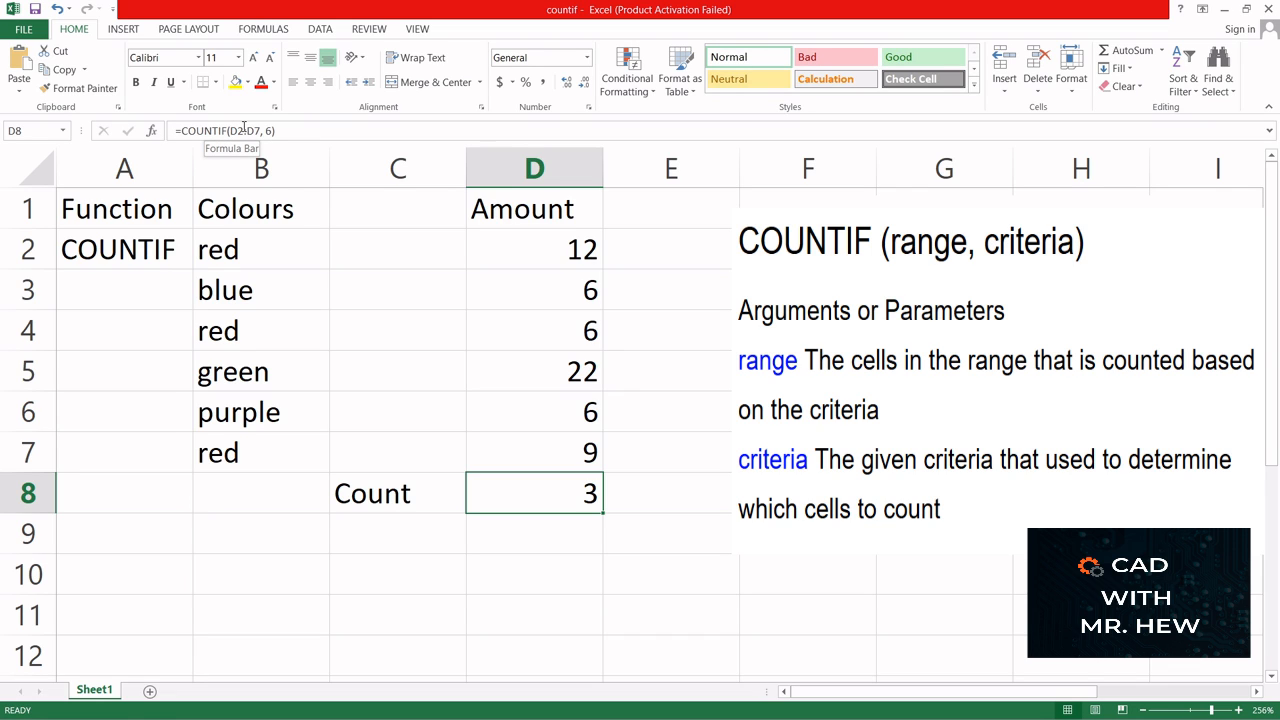
{"action": "left_click", "coordinate": [533, 248]}
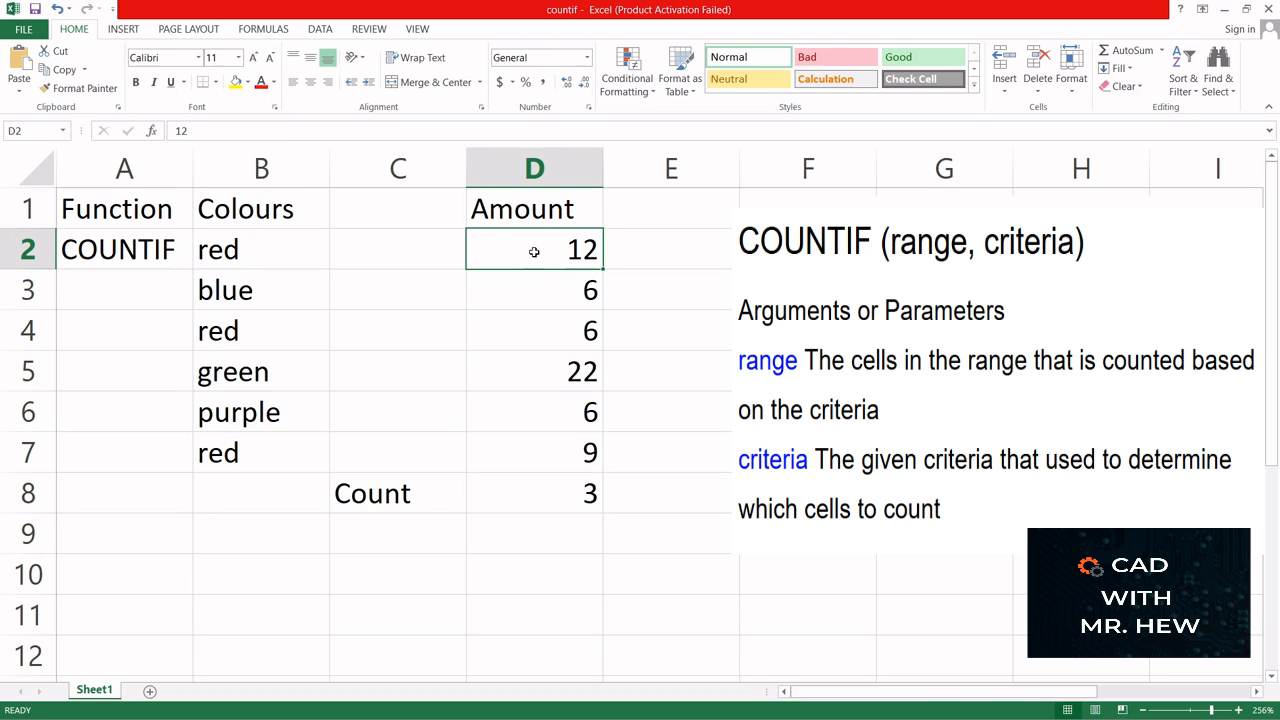
{"action": "left_click", "coordinate": [534, 461]}
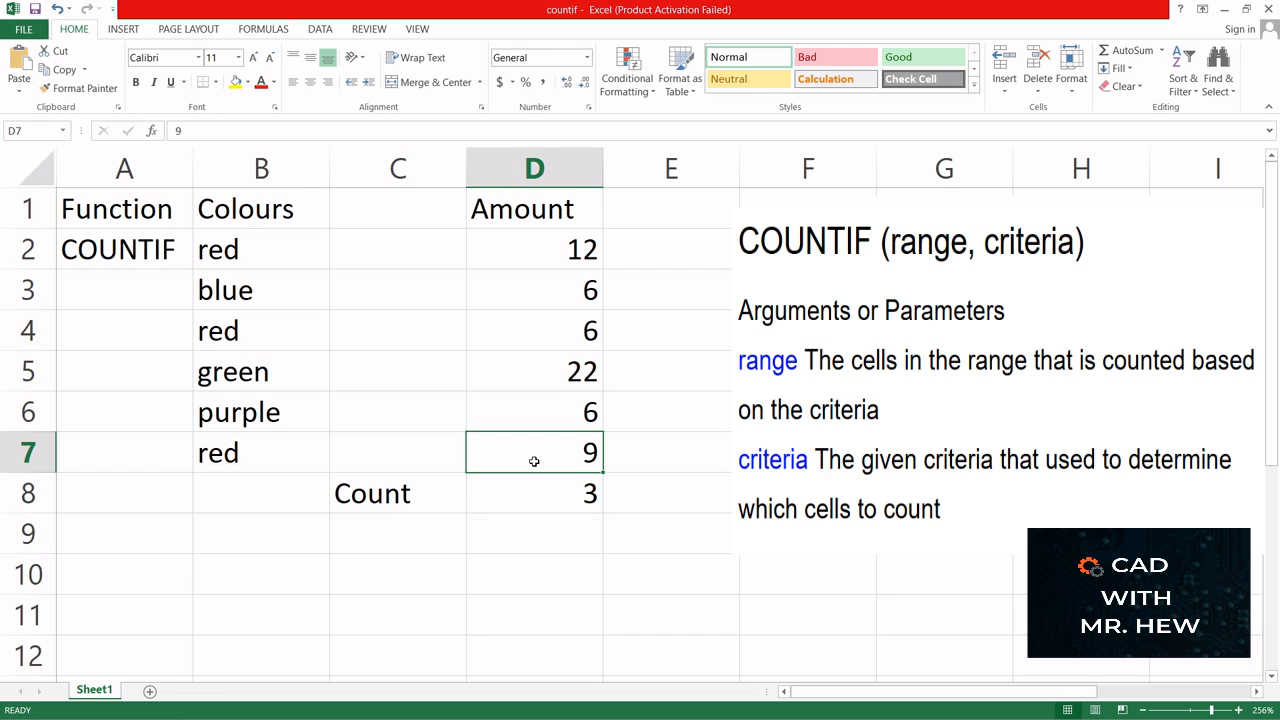
{"action": "left_click", "coordinate": [515, 492]}
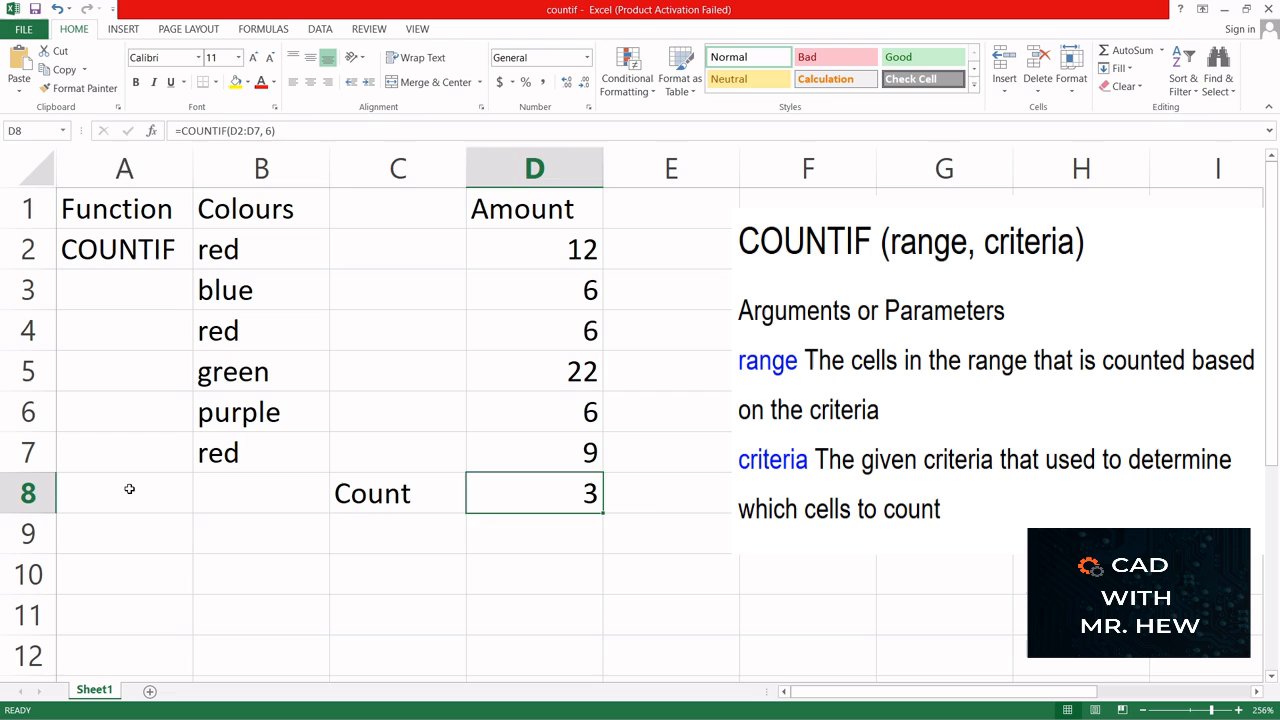
- Enter the label COUNTIF in A8, below the Function column entries
{"action": "left_click", "coordinate": [127, 491]}
{"action": "type", "text": "Count"}
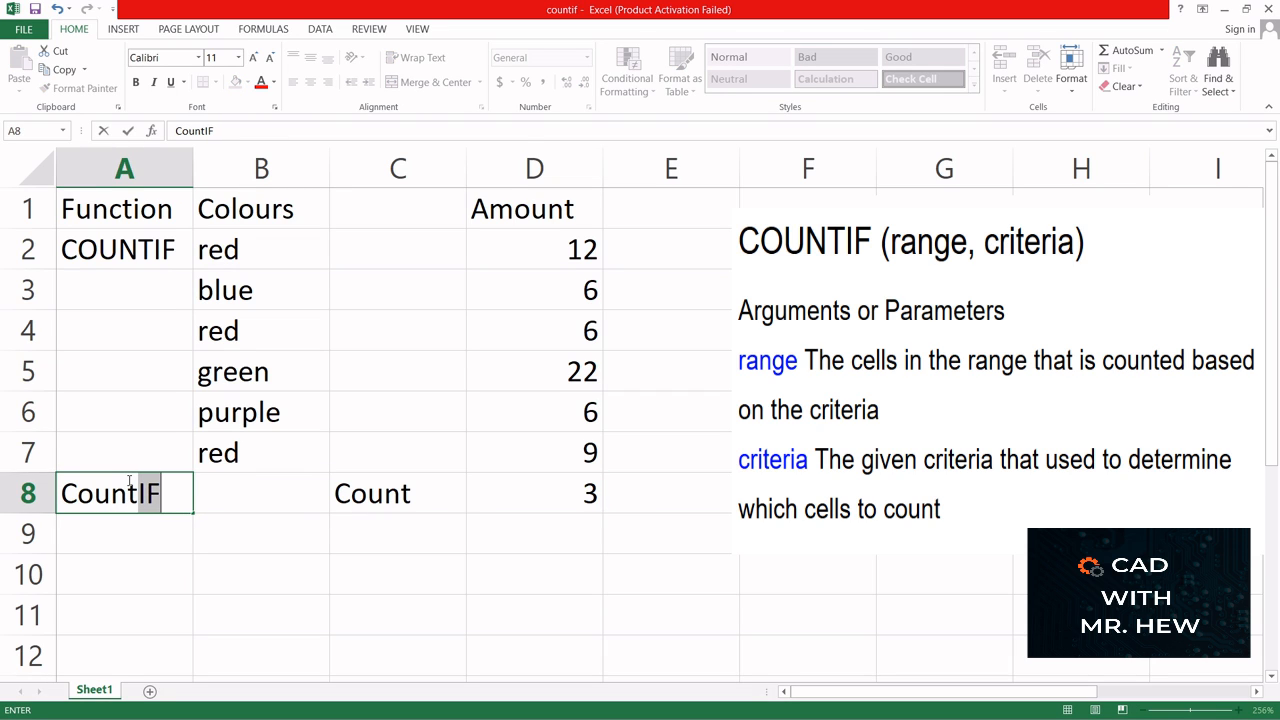
{"action": "key", "text": "BackSpace"}
{"action": "key", "text": "BackSpace"}
{"action": "key", "text": "BackSpace"}
{"action": "key", "text": "BackSpace"}
{"action": "key", "text": "BackSpace"}
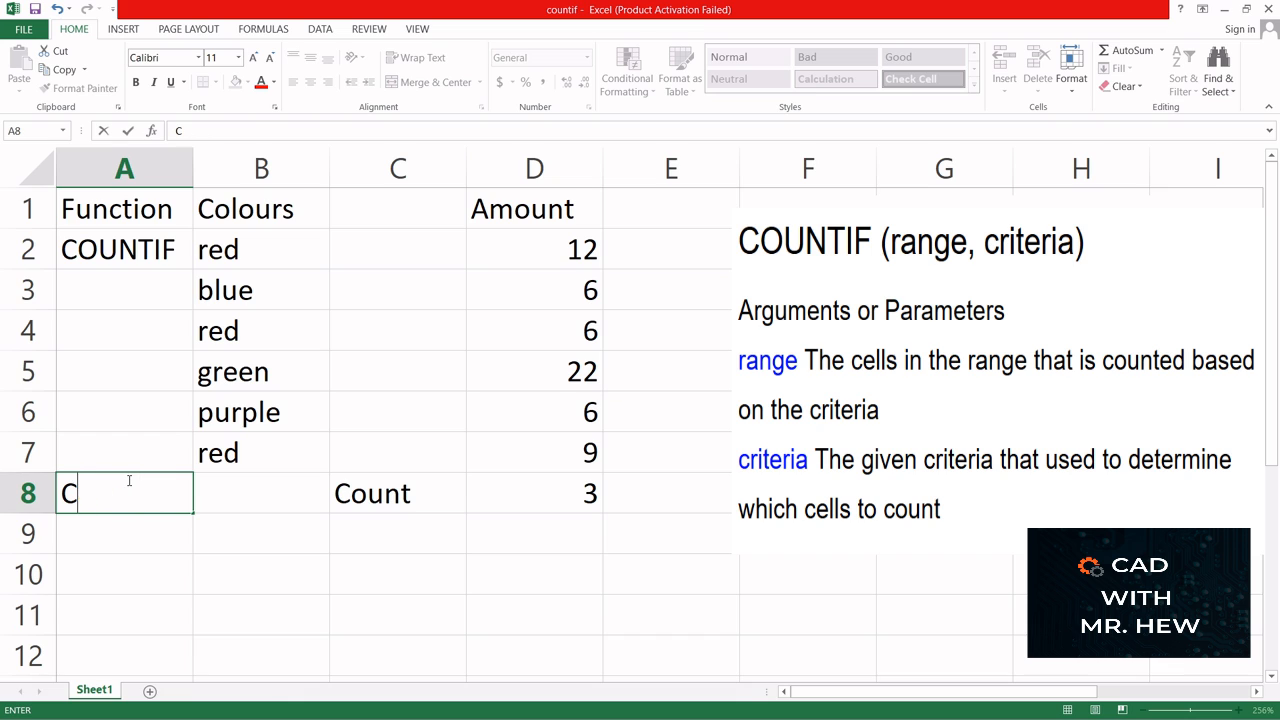
{"action": "type", "text": "OUNTIF"}
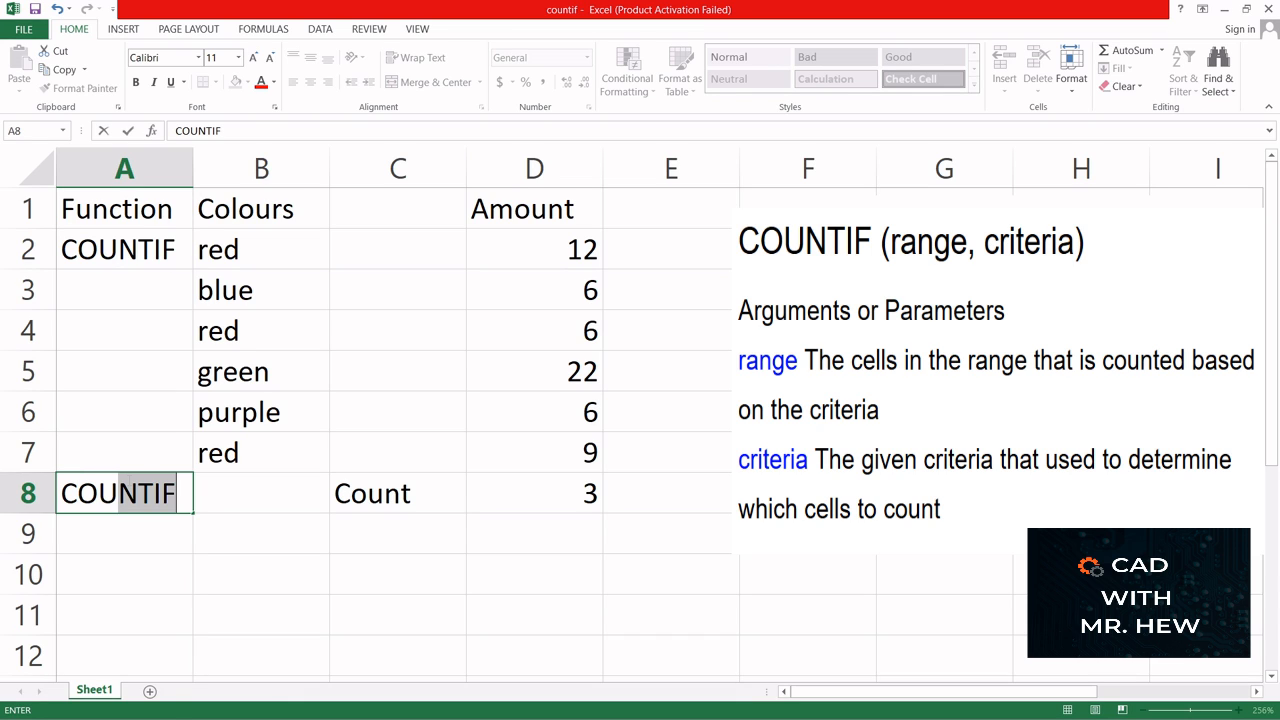
{"action": "type", "text": "("}
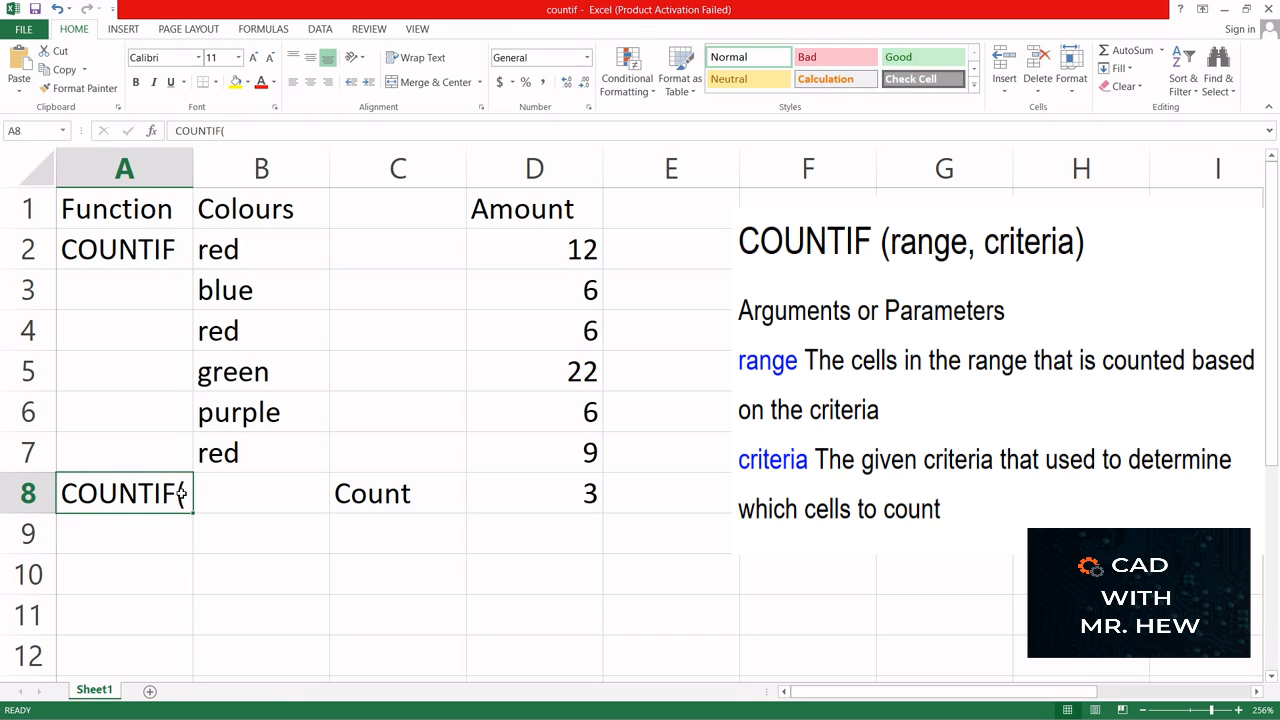
{"action": "key", "text": "BackSpace"}
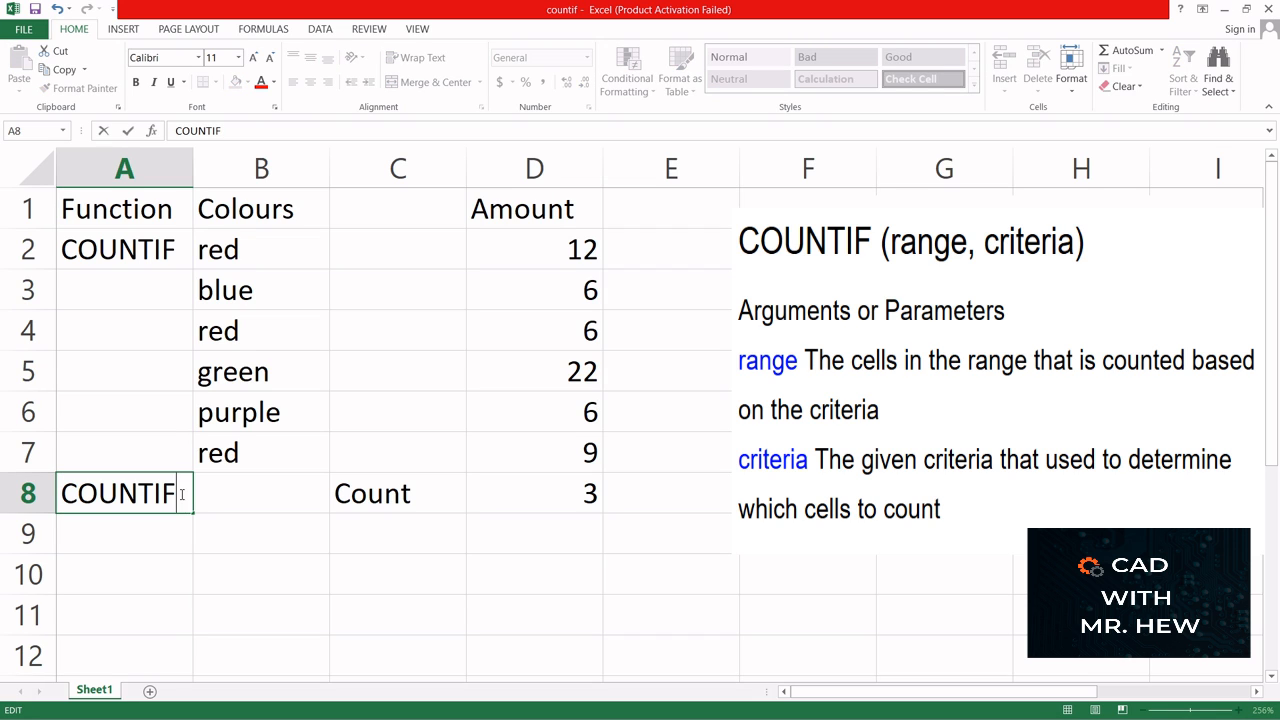
{"action": "left_click", "coordinate": [232, 495]}
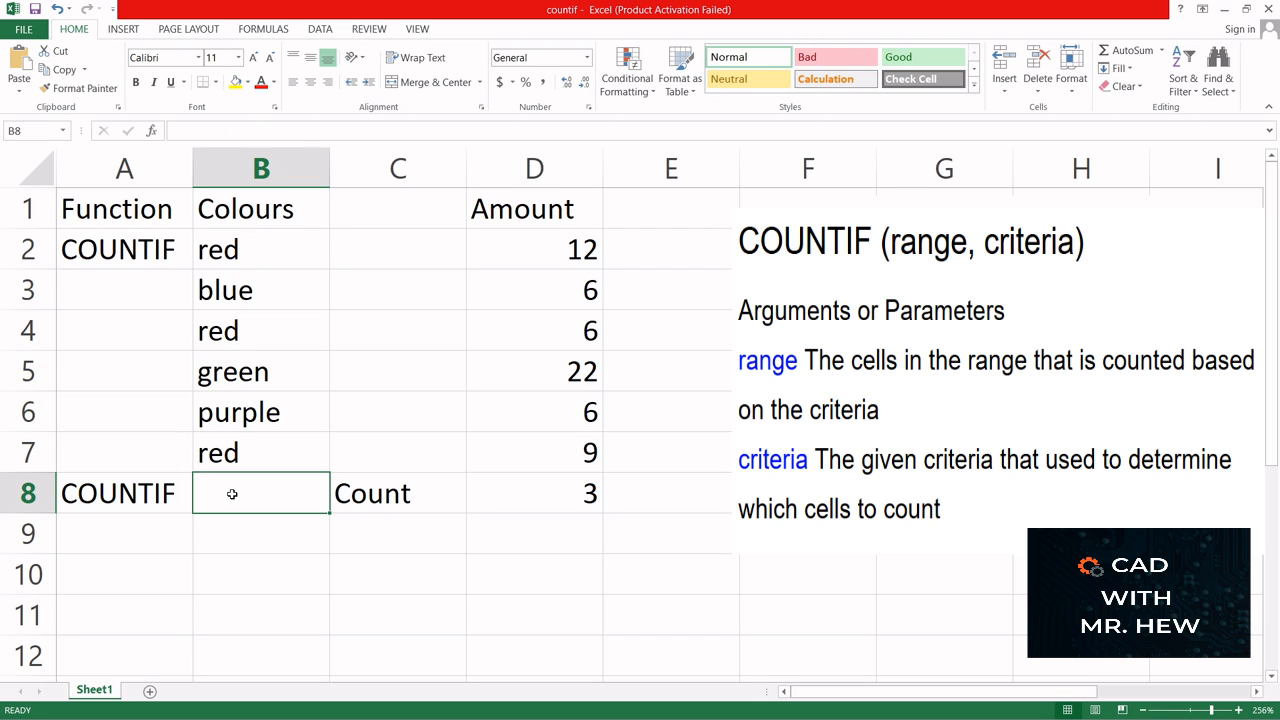
{"action": "type", "text": "="}
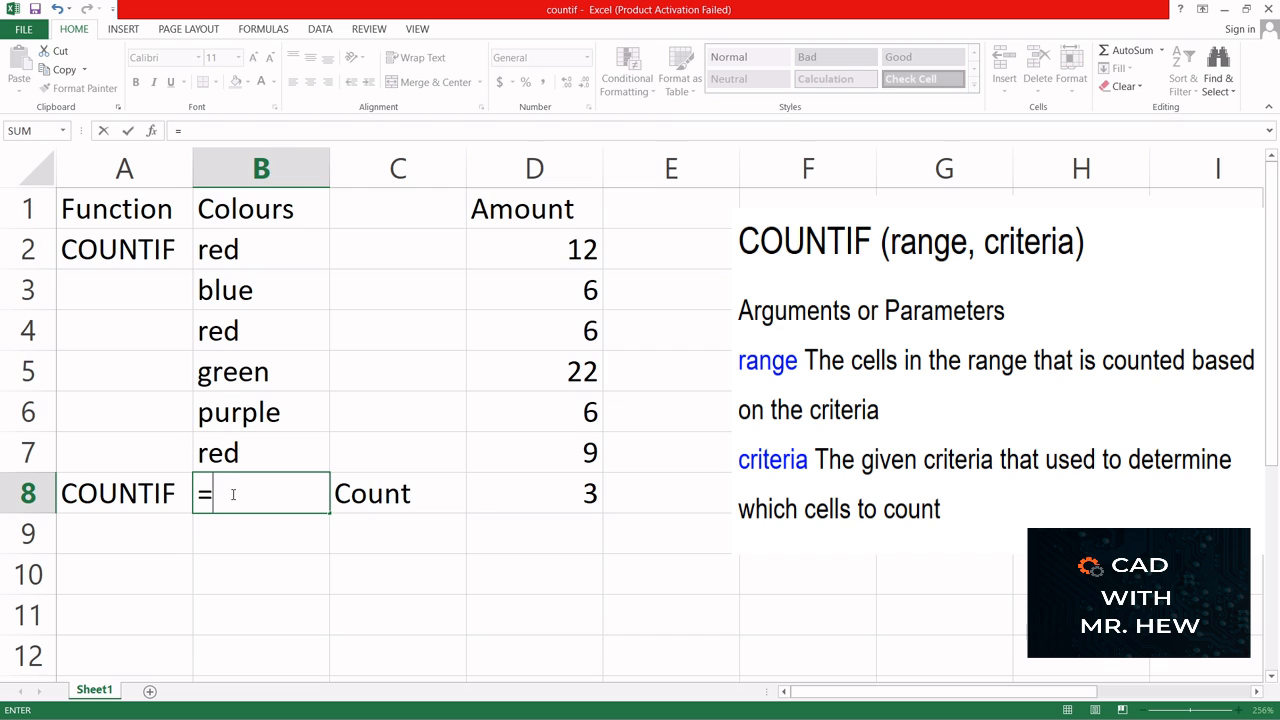
{"action": "left_click", "coordinate": [169, 493]}
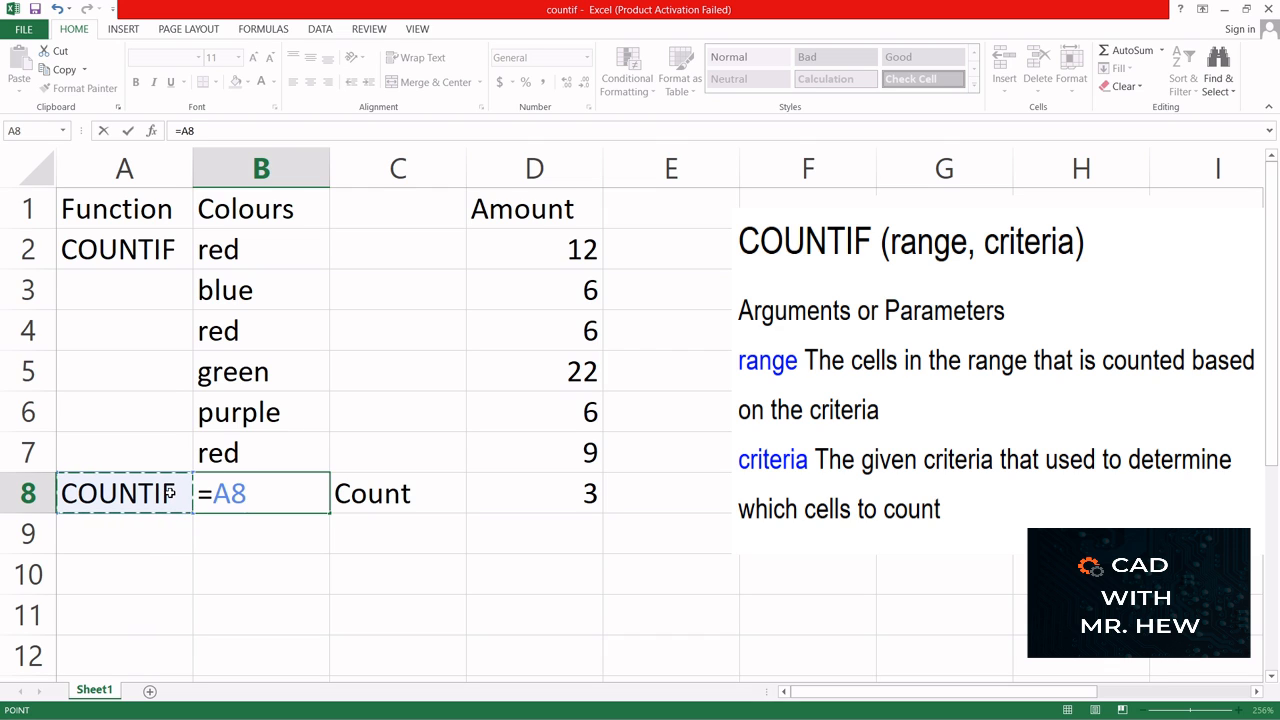
{"action": "key", "text": "Escape"}
- Shorten the label in A8 to COUNT
{"action": "double_click", "coordinate": [172, 490]}
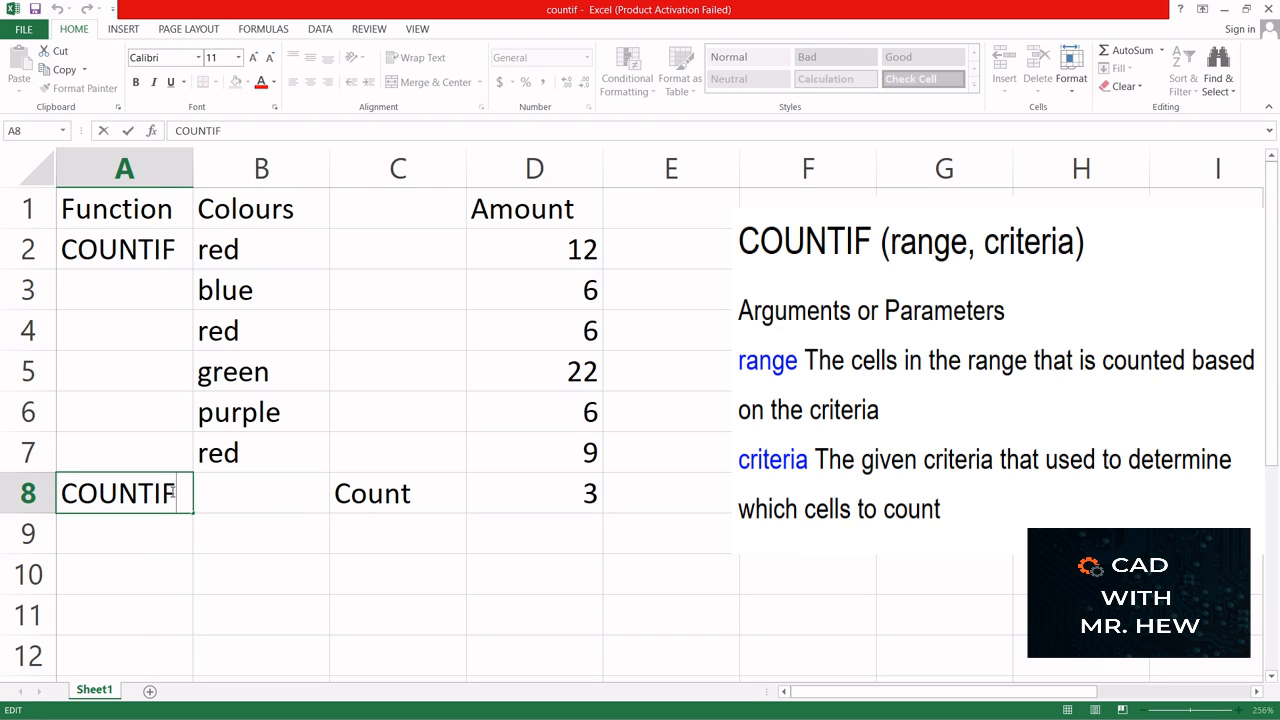
{"action": "key", "text": "BackSpace"}
{"action": "key", "text": "BackSpace"}
- Enter the formula =COUNTIF(B2:B7, "red") in B8 to count the red entries in the Colours column
{"action": "left_click", "coordinate": [222, 493]}
{"action": "type", "text": "="}
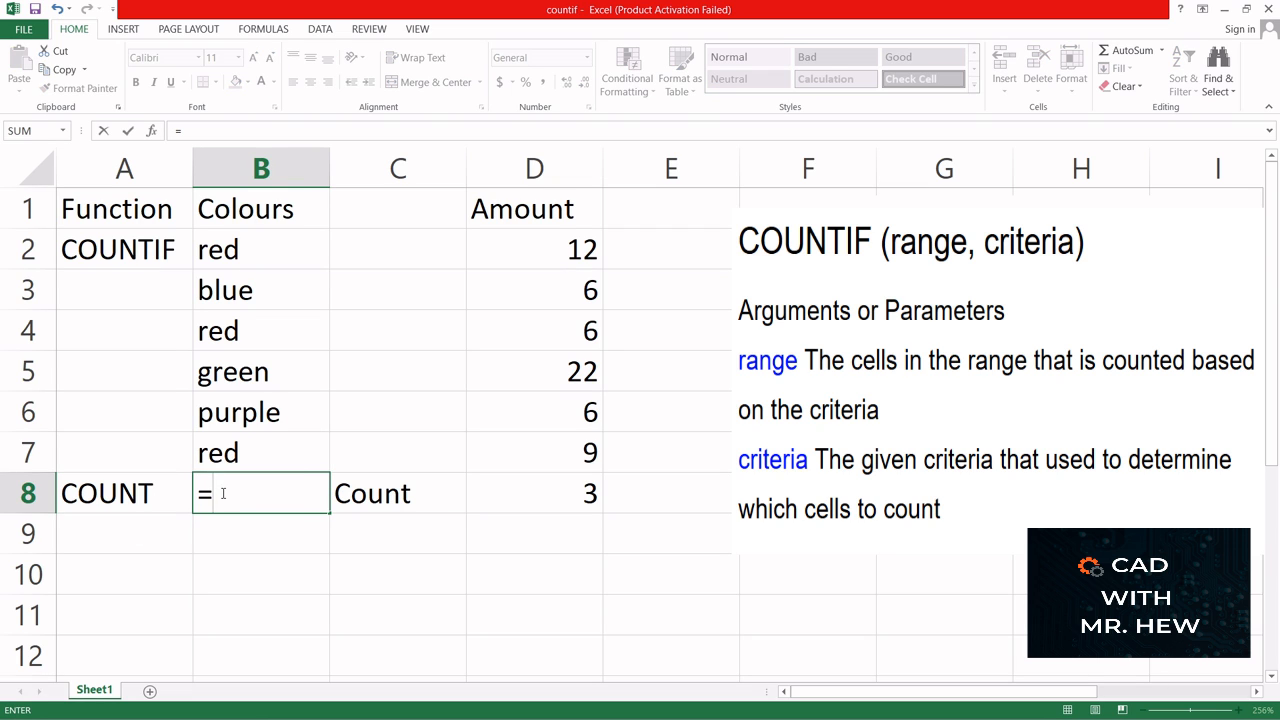
{"action": "type", "text": "COUN"}
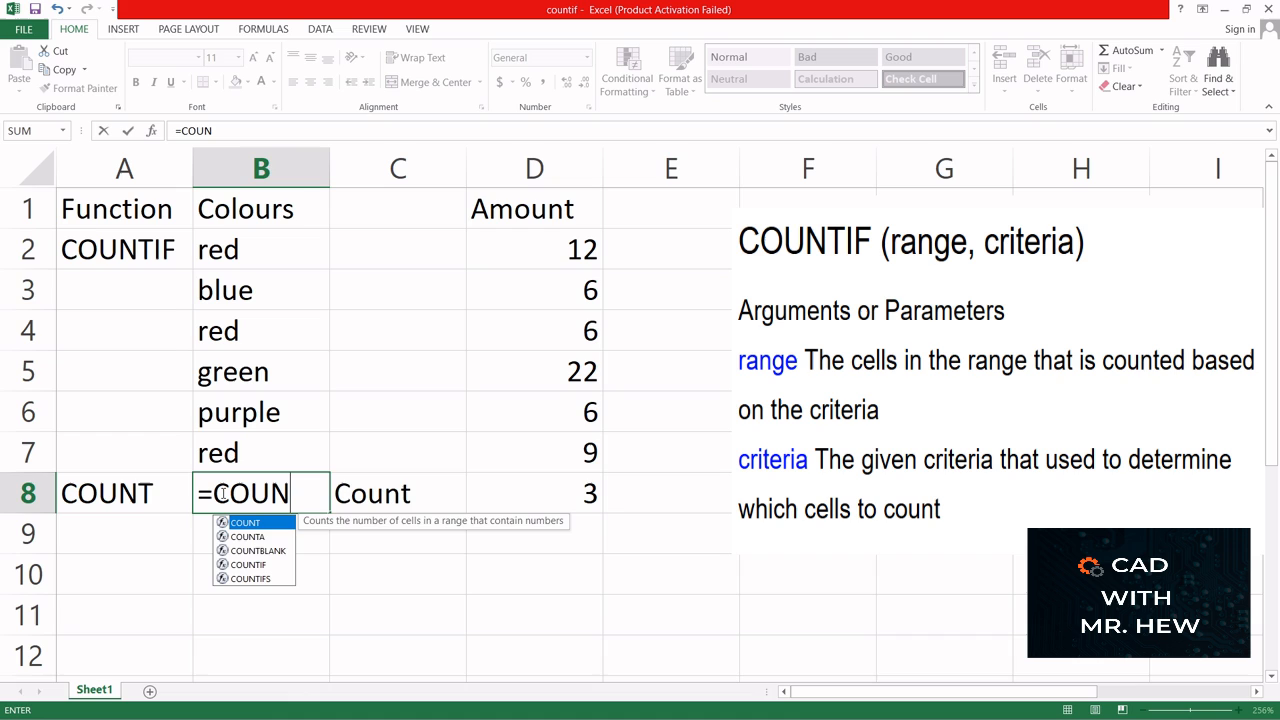
{"action": "type", "text": "TI("}
{"action": "left_click", "coordinate": [310, 490]}
{"action": "type", "text": "I"}
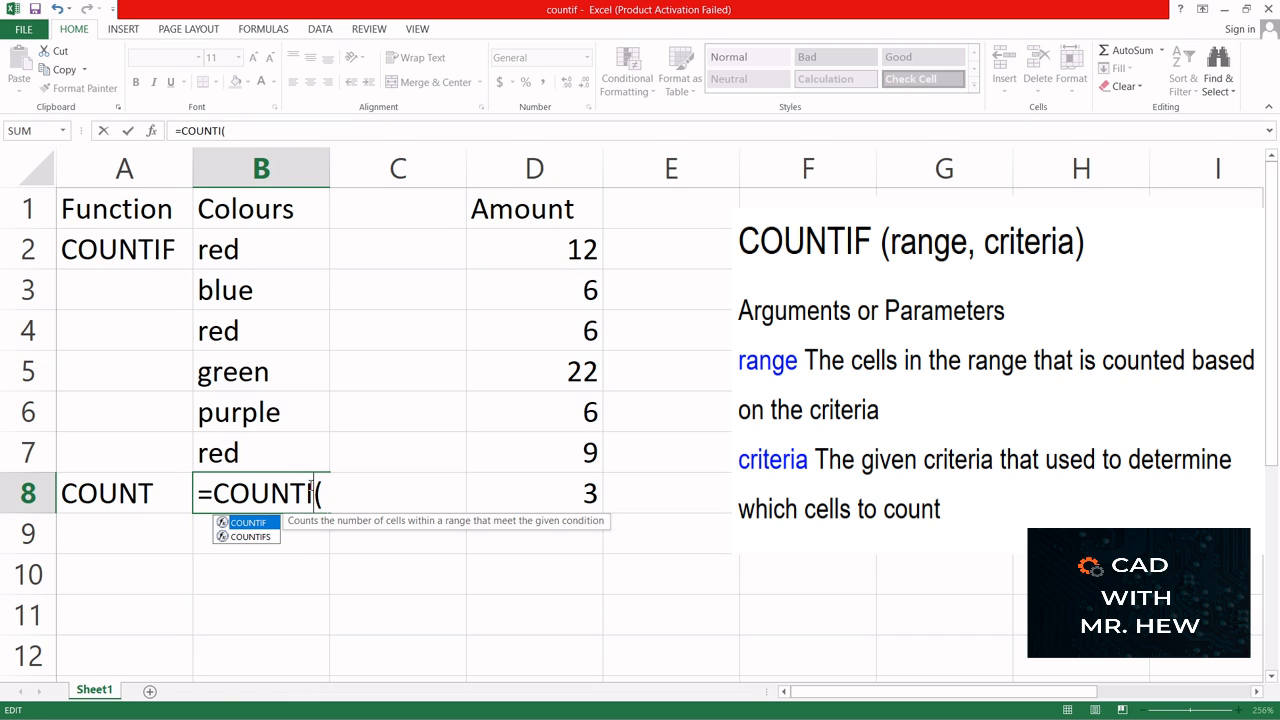
{"action": "type", "text": "F"}
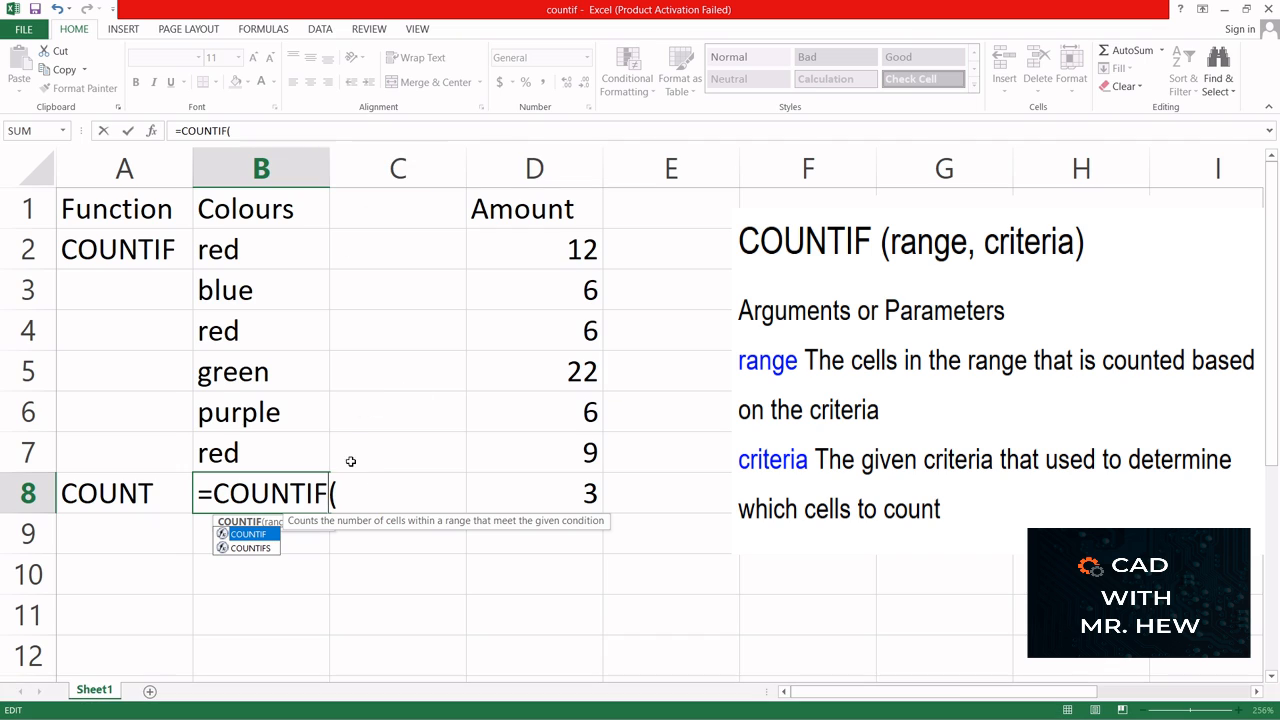
{"action": "left_click", "coordinate": [342, 493]}
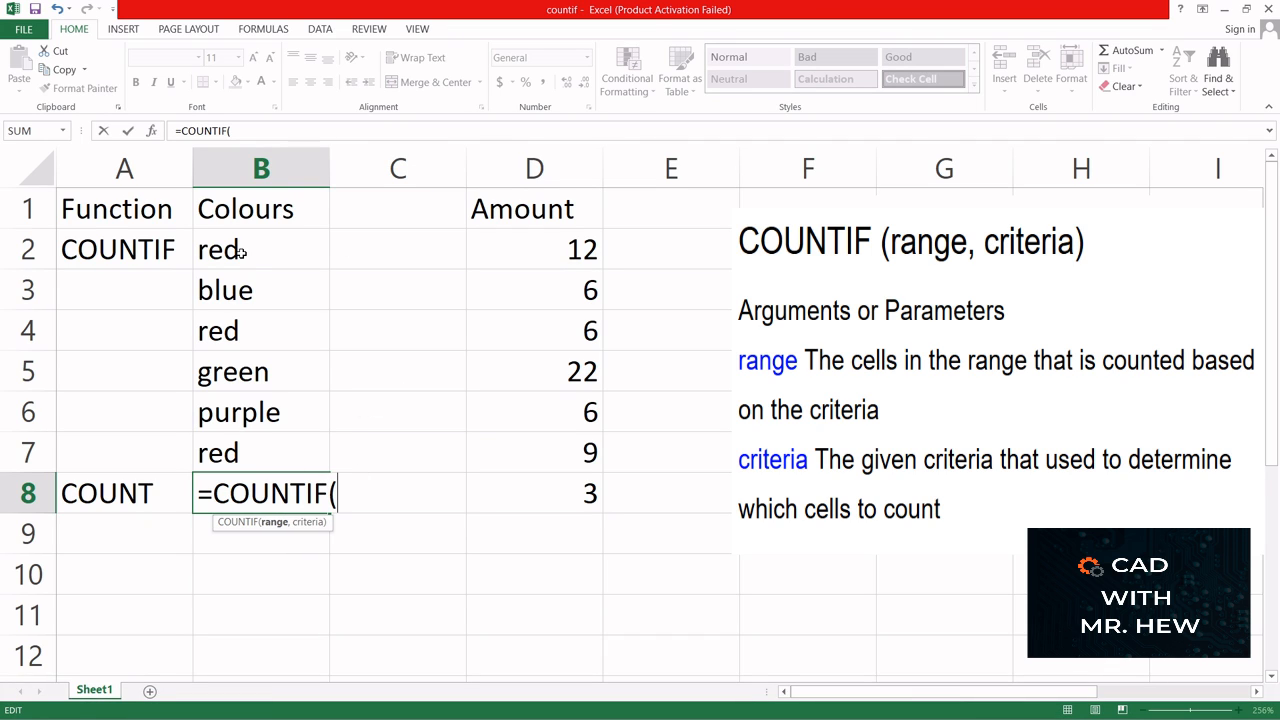
{"action": "left_click_drag", "start_coordinate": [240, 252], "coordinate": [240, 452]}
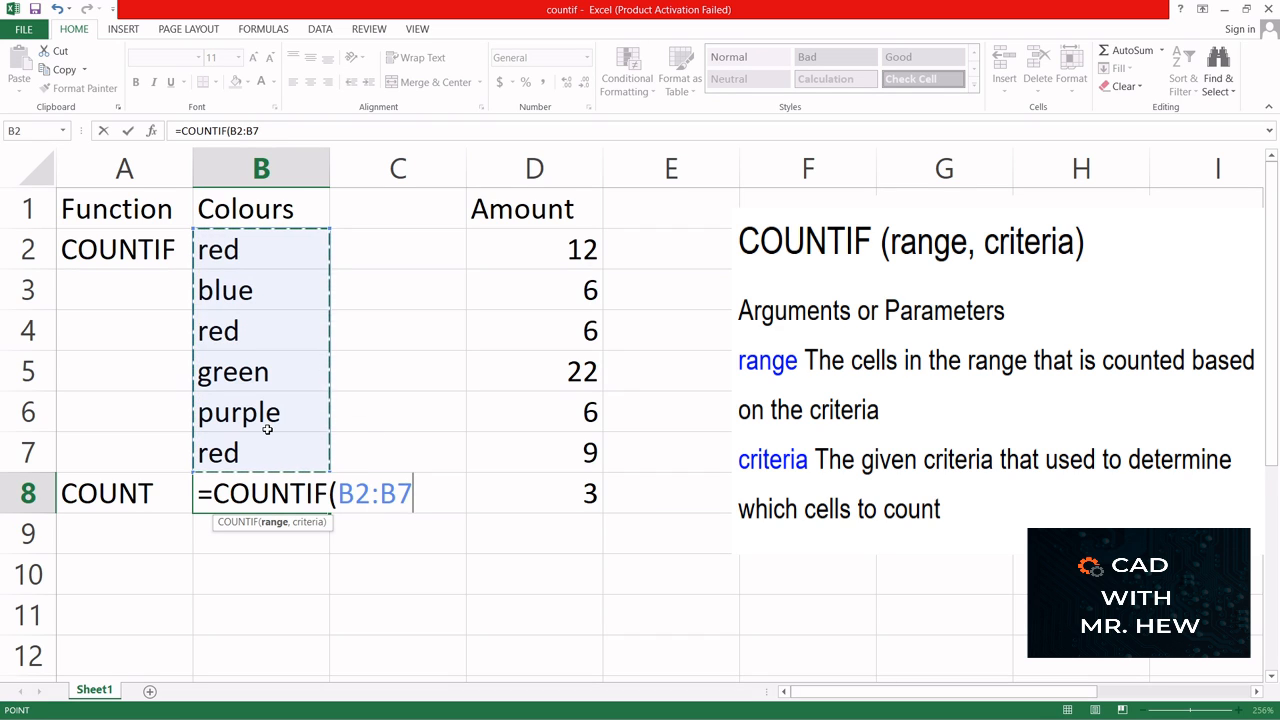
{"action": "type", "text": ","}
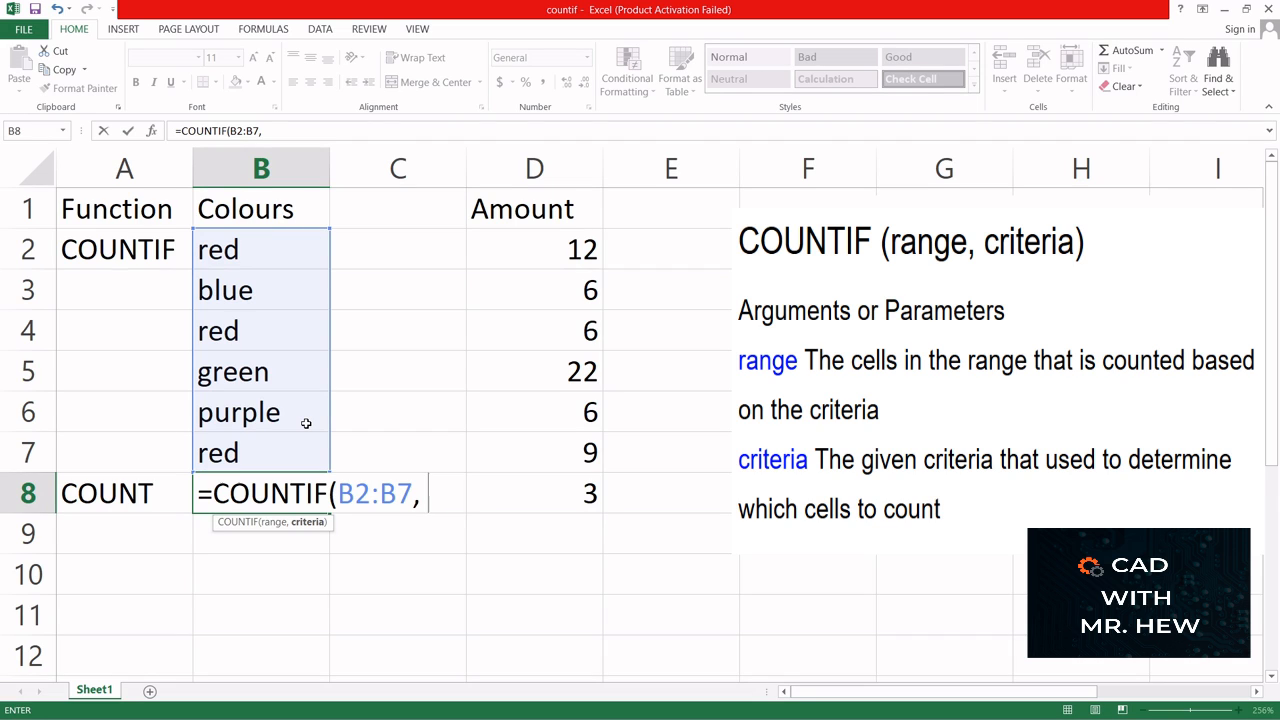
{"action": "type", "text": " \"RD"}
{"action": "key", "text": "BackSpace"}
{"action": "key", "text": "BackSpace"}
{"action": "type", "text": "red"}
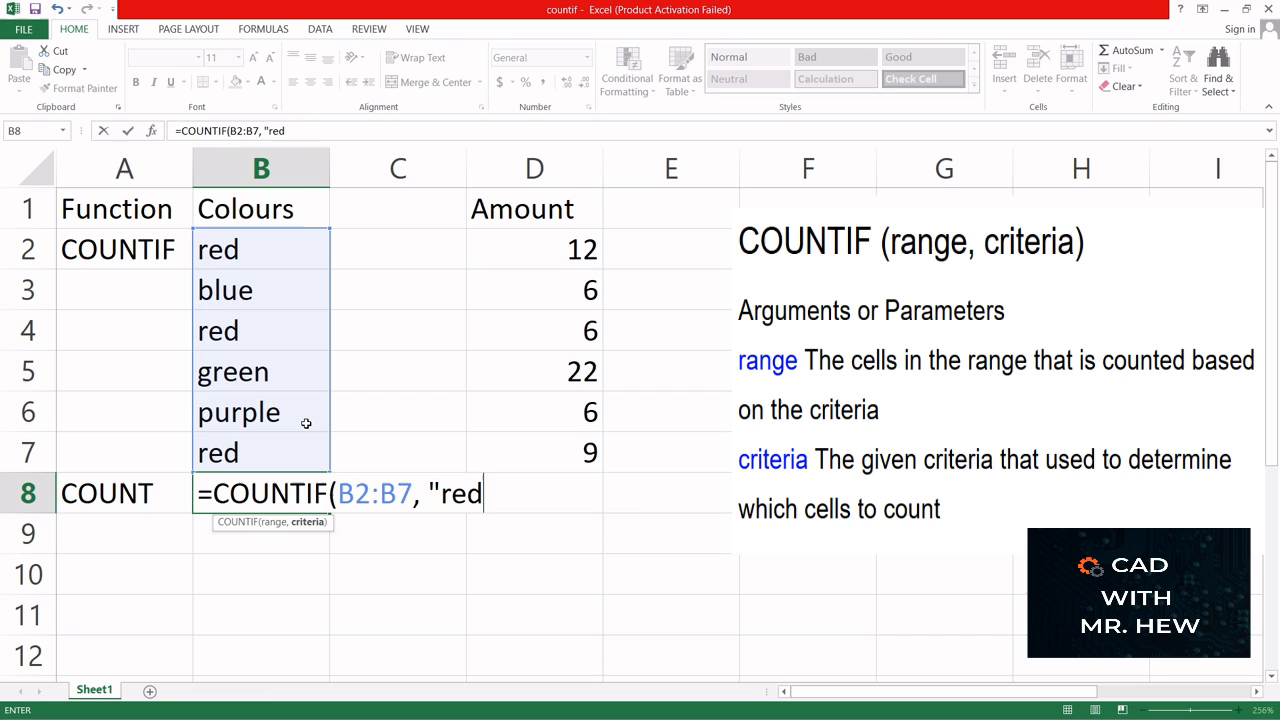
{"action": "type", "text": "\")"}
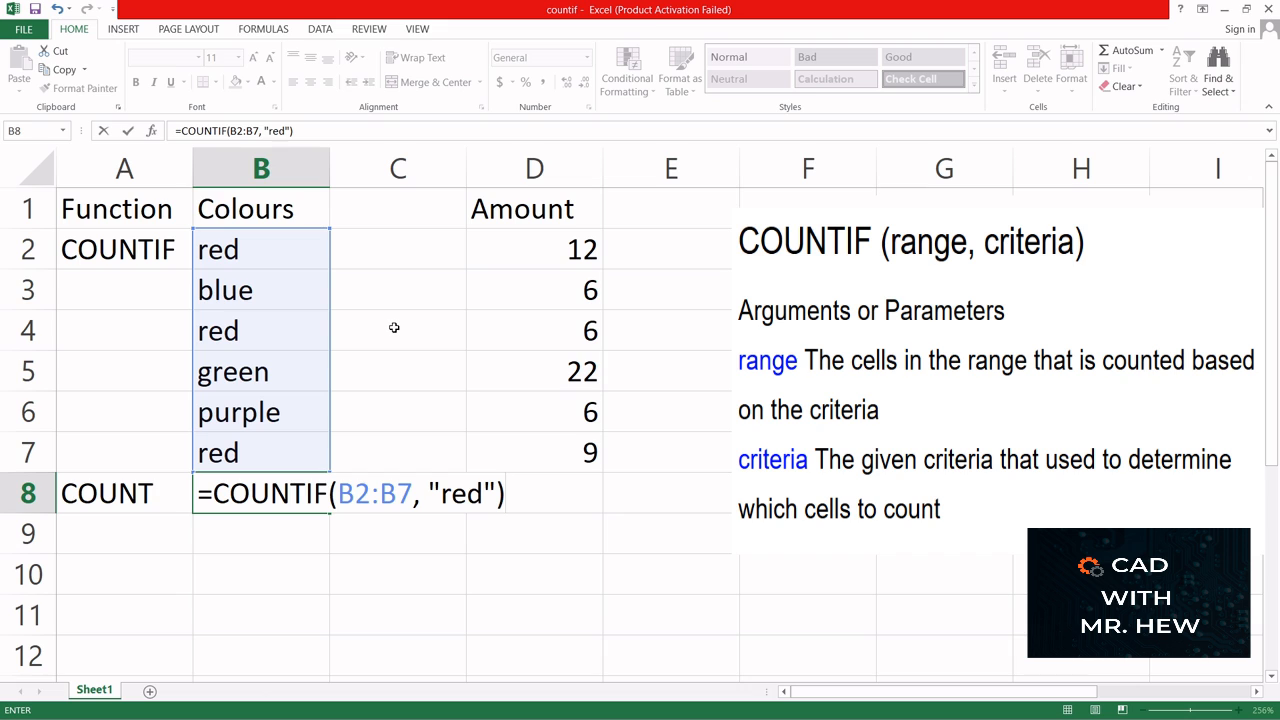
{"action": "key", "text": "Return"}
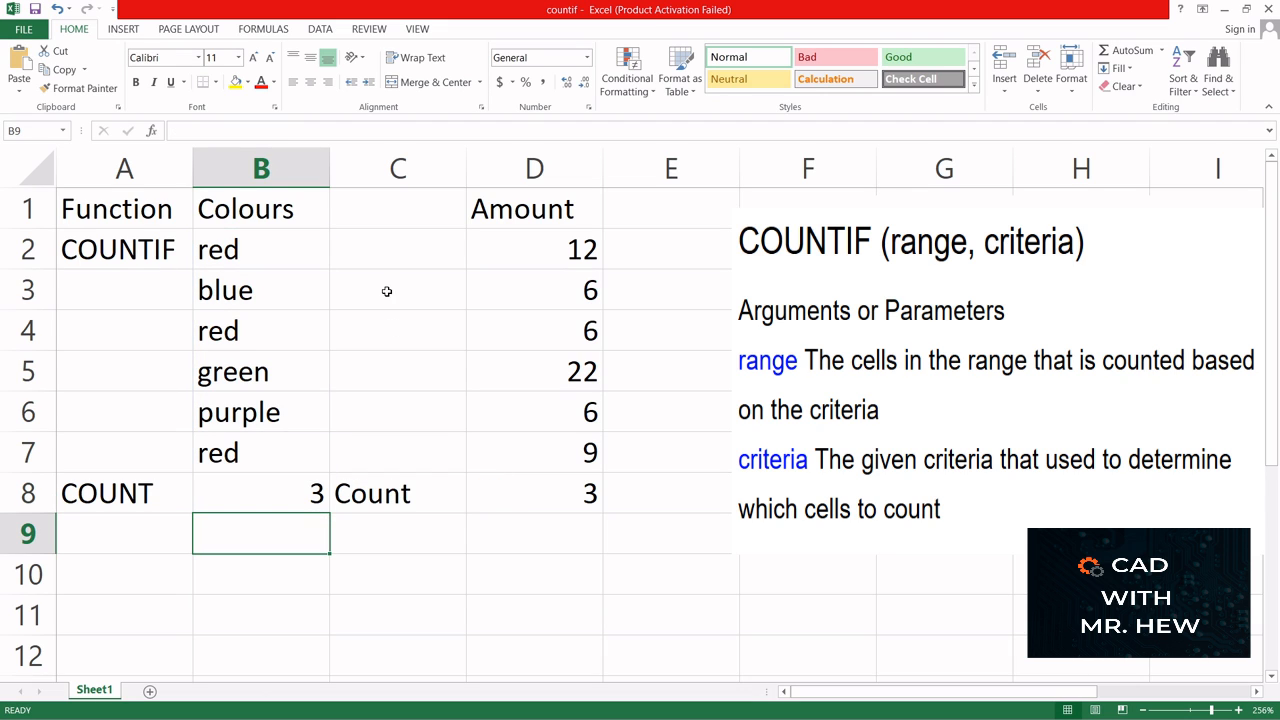
- Change the colour in B4 to blue
{"action": "left_click", "coordinate": [236, 335]}
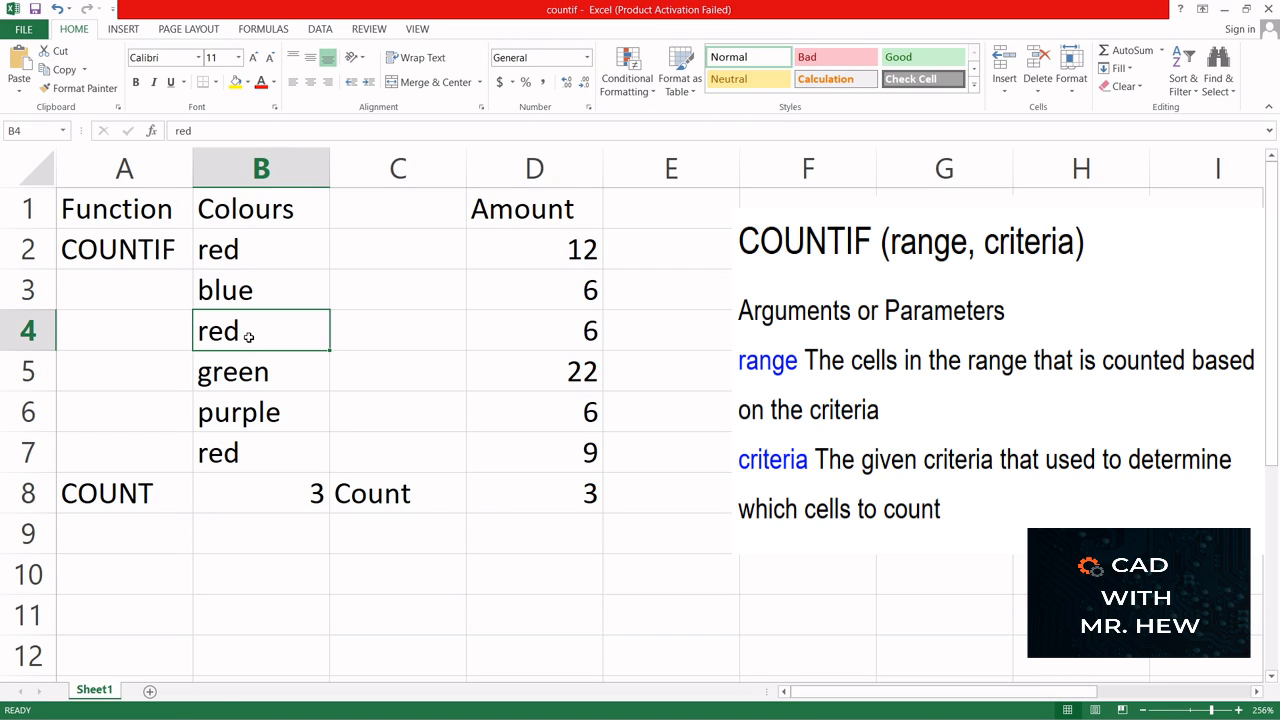
{"action": "double_click", "coordinate": [240, 330]}
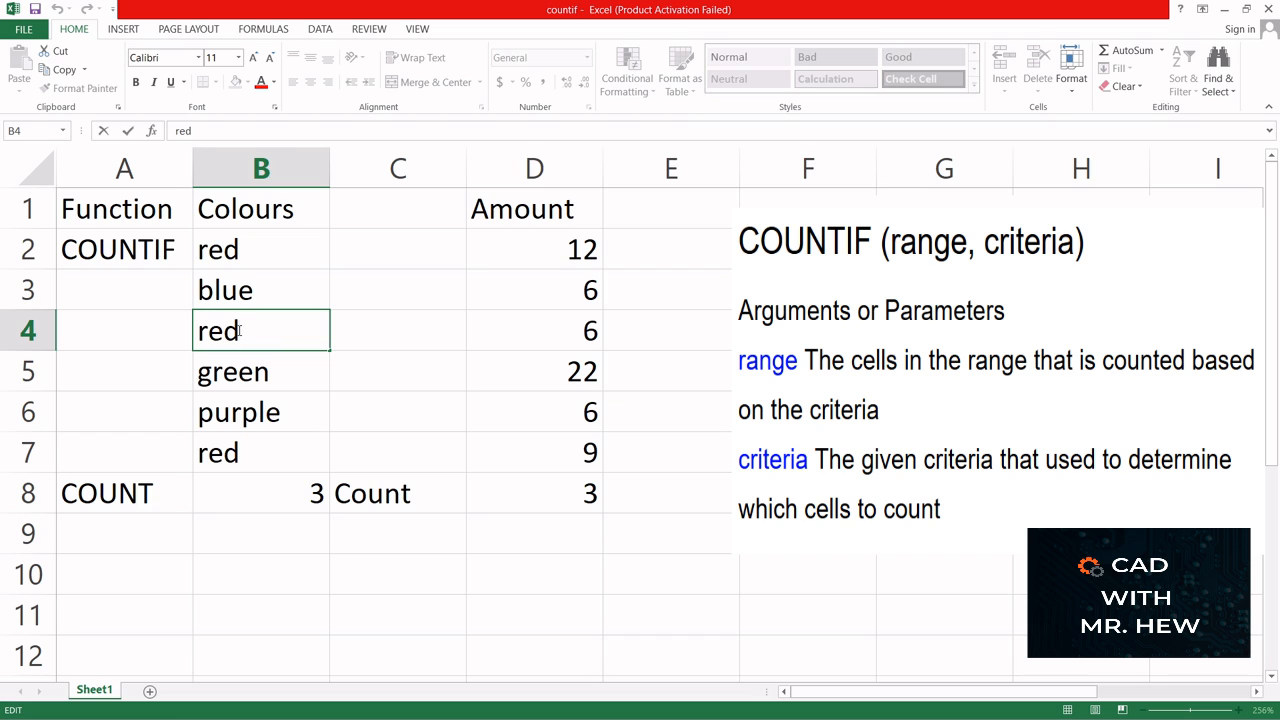
{"action": "key", "text": "BackSpace"}
{"action": "key", "text": "BackSpace"}
{"action": "key", "text": "BackSpace"}
{"action": "type", "text": "blue"}
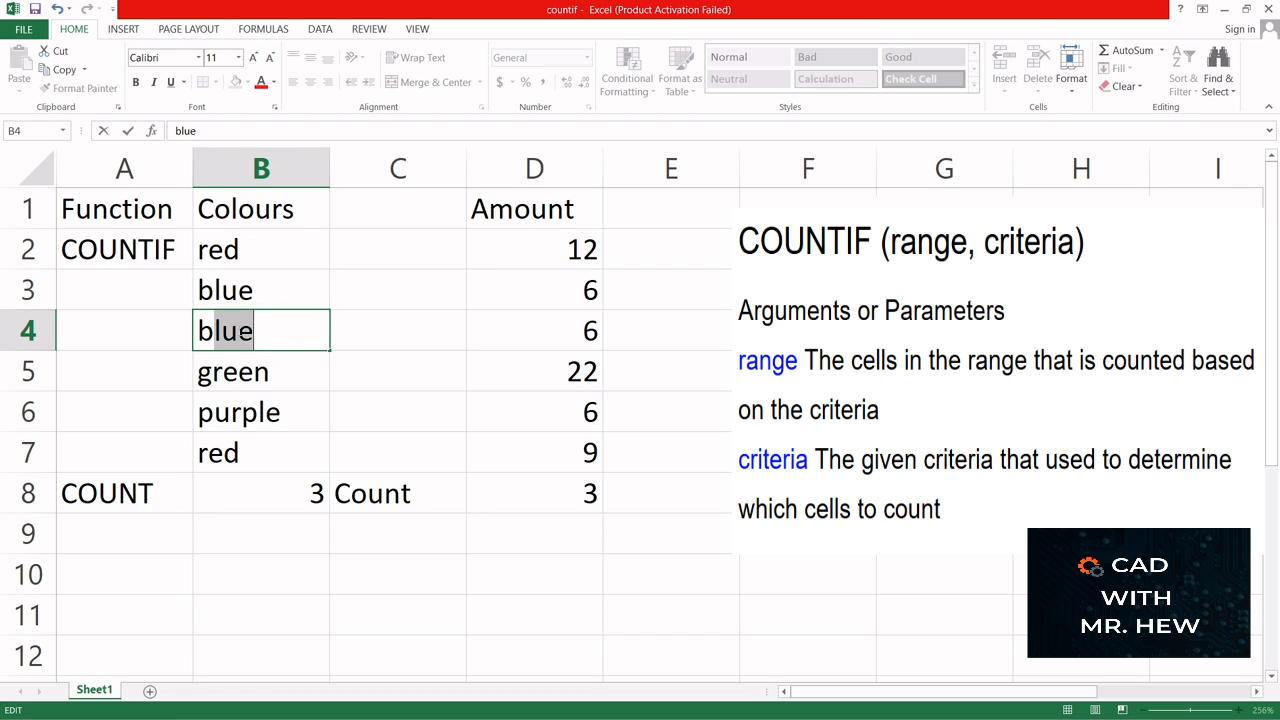
{"action": "key", "text": "Return"}
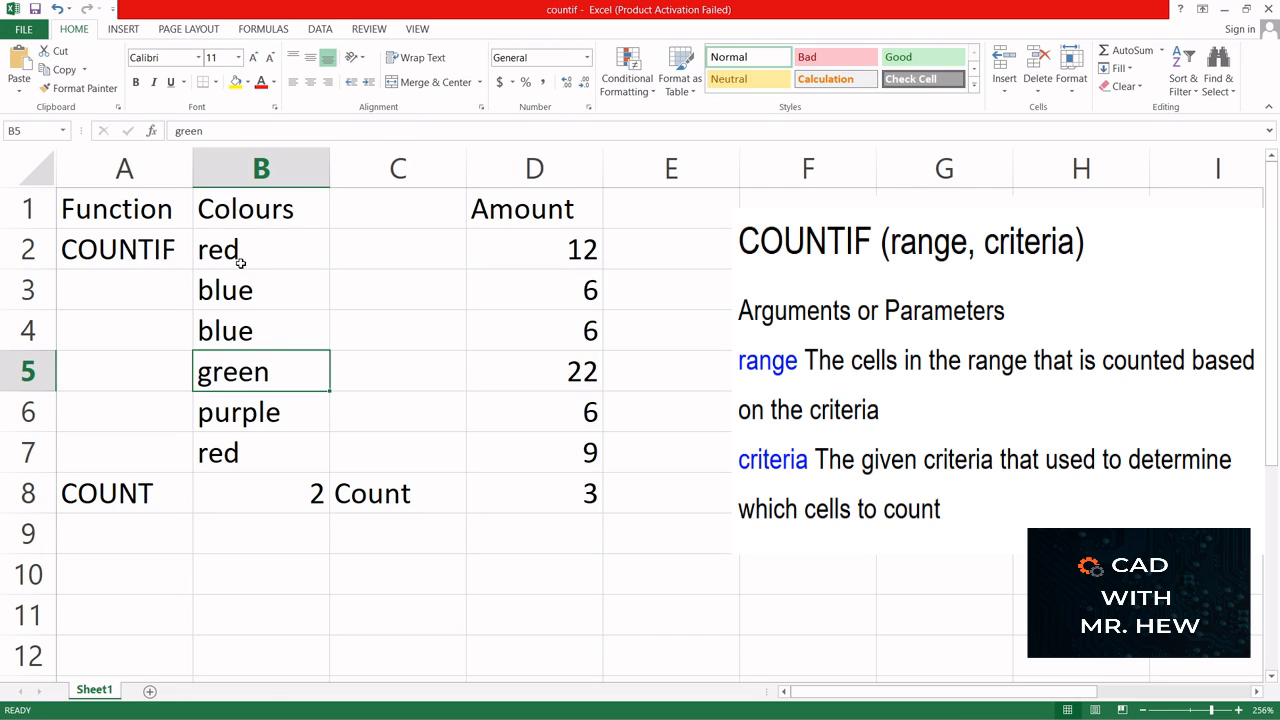
- Replace the colour in B4 with the number 2 to test its effect on the red count
{"action": "left_click", "coordinate": [236, 337]}
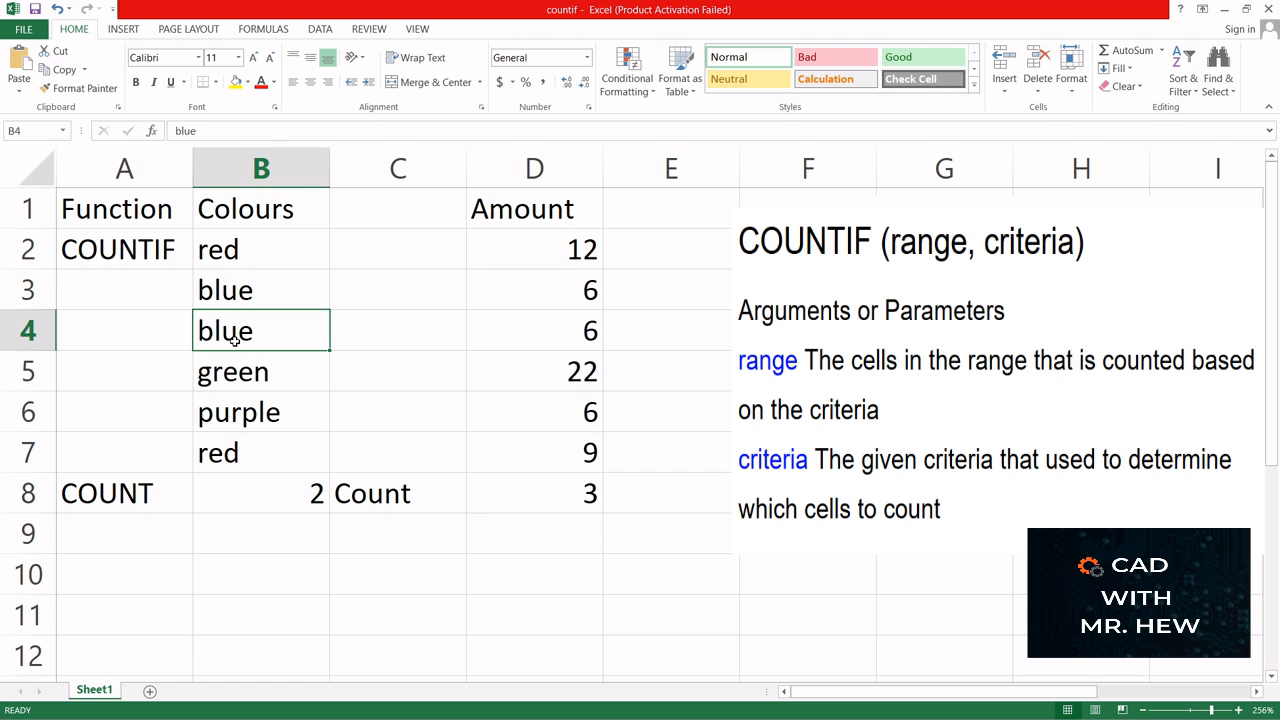
{"action": "type", "text": "2"}
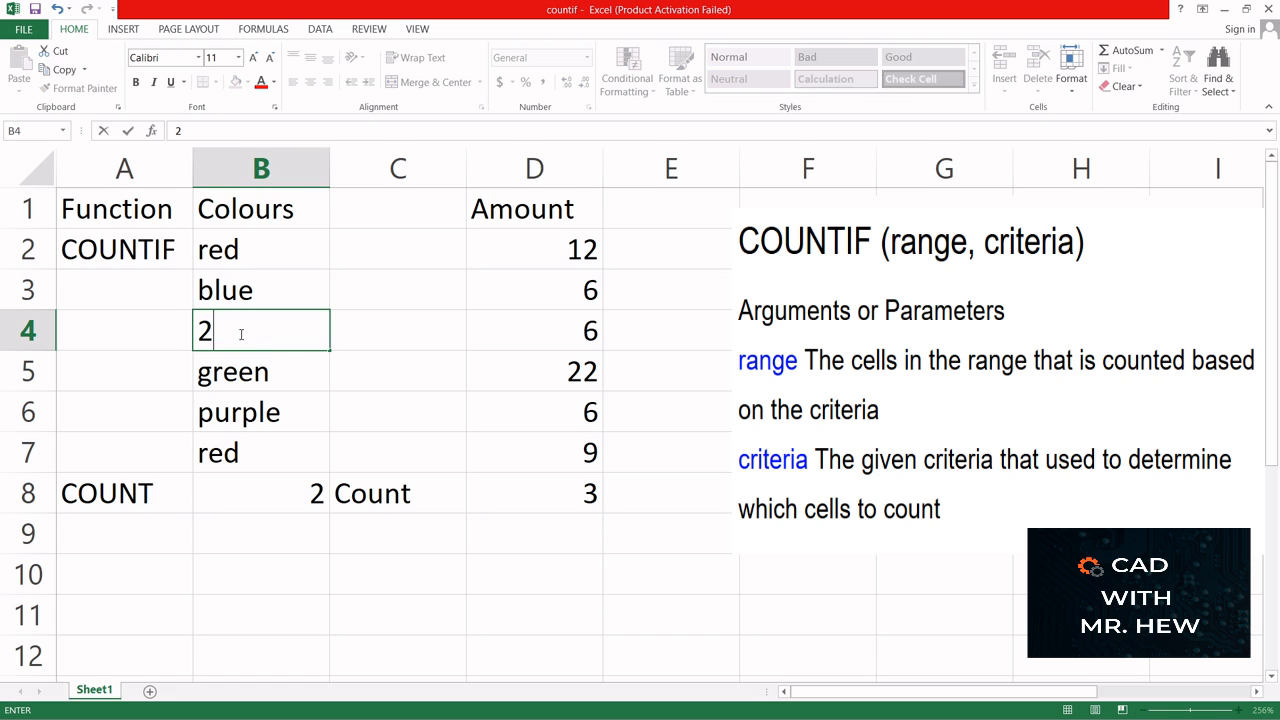
{"action": "left_click", "coordinate": [245, 533]}
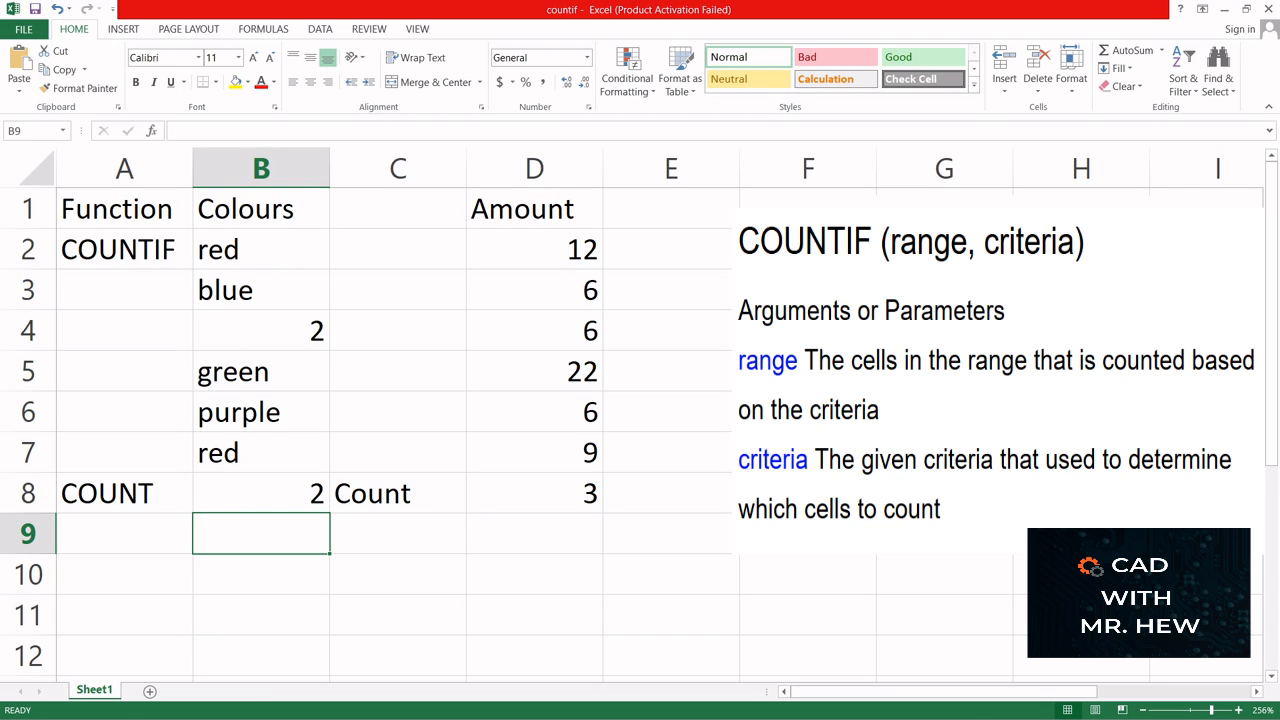
- Change the criterion in the B8 COUNTIF formula to "blue" so it counts the blue entries in B2:B7
{"action": "left_click", "coordinate": [255, 491]}
{"action": "double_click", "coordinate": [255, 491]}
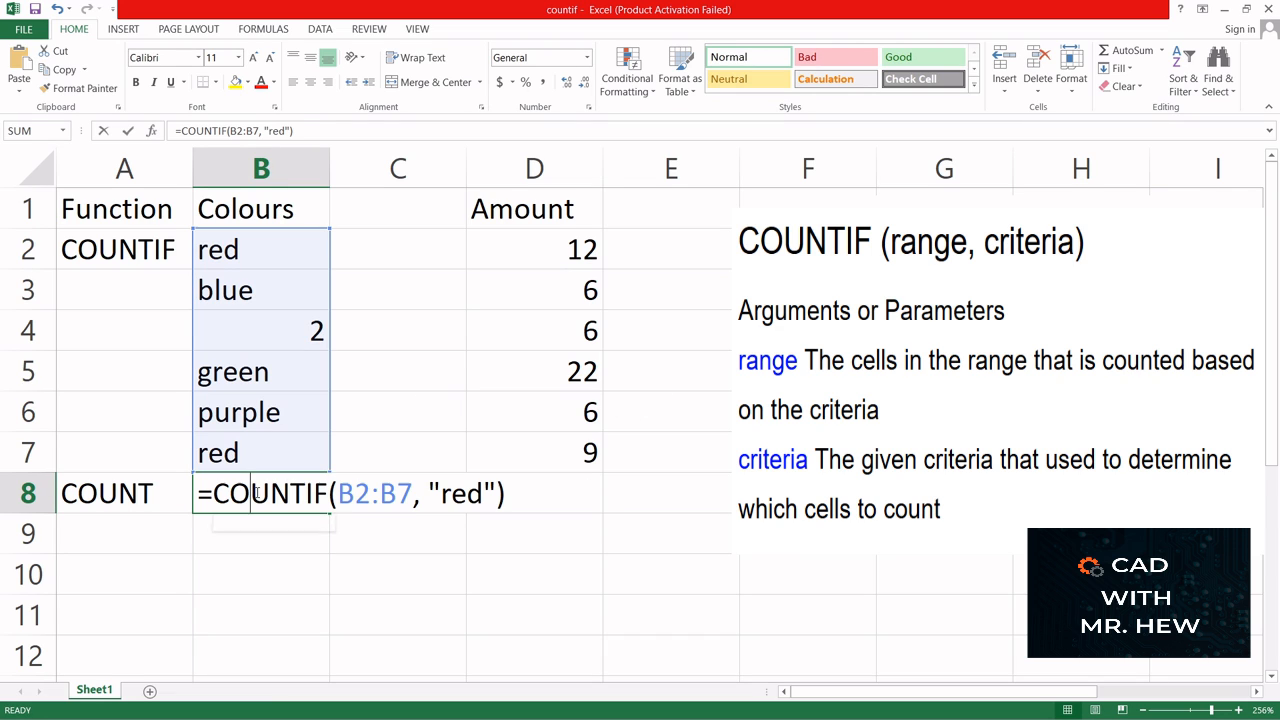
{"action": "left_click", "coordinate": [484, 492]}
{"action": "key", "text": "BackSpace"}
{"action": "key", "text": "BackSpace"}
{"action": "key", "text": "BackSpace"}
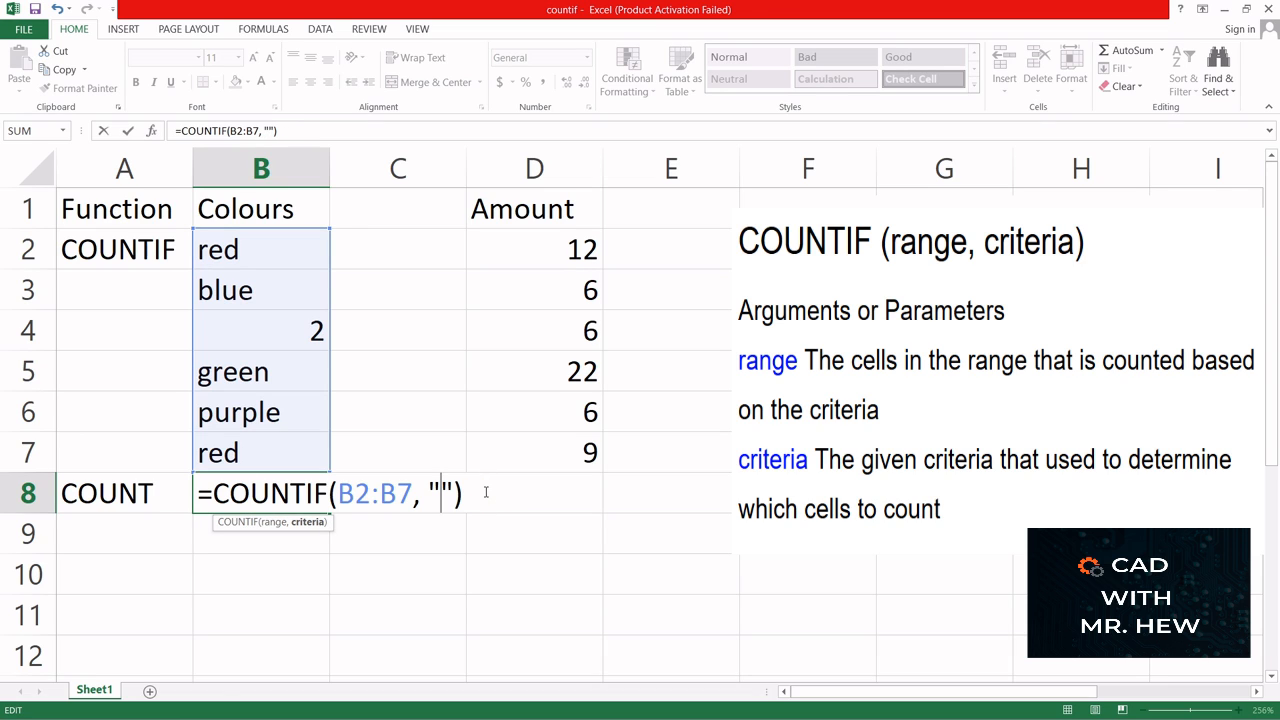
{"action": "type", "text": "blue"}
{"action": "key", "text": "Return"}
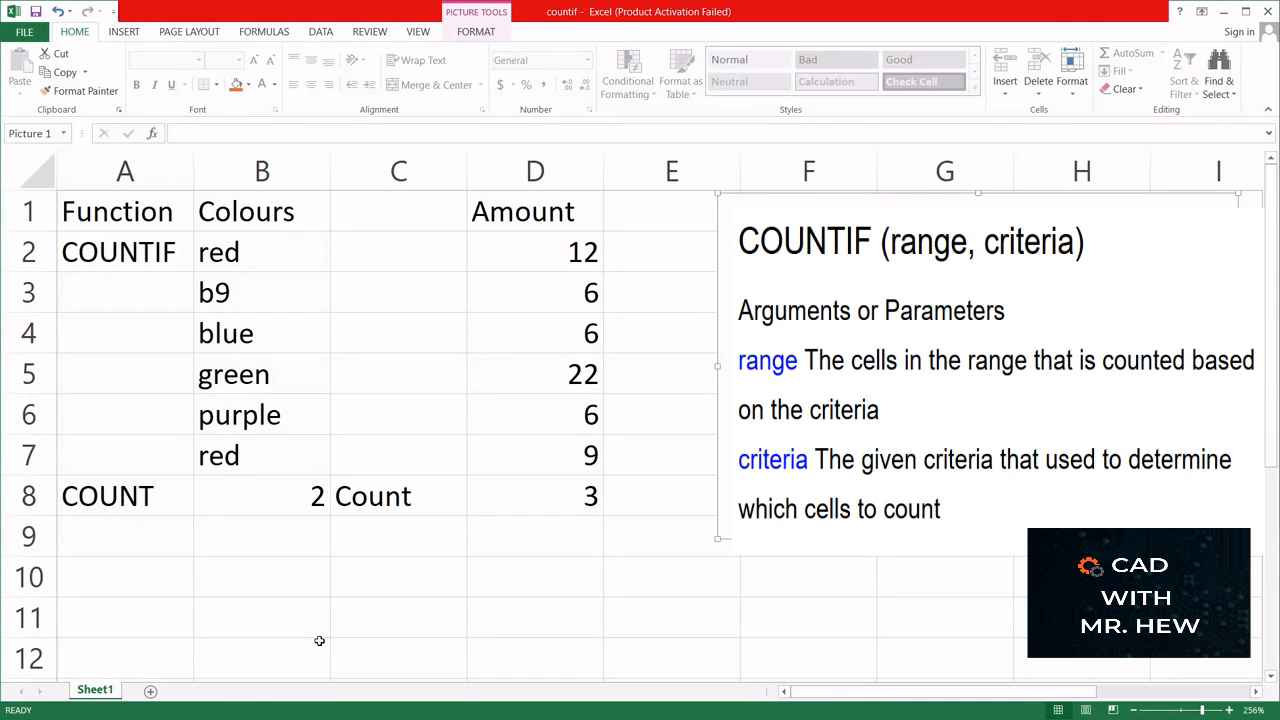
- Enter the label COUNTIF in C10, below the table
{"action": "left_click", "coordinate": [368, 567]}
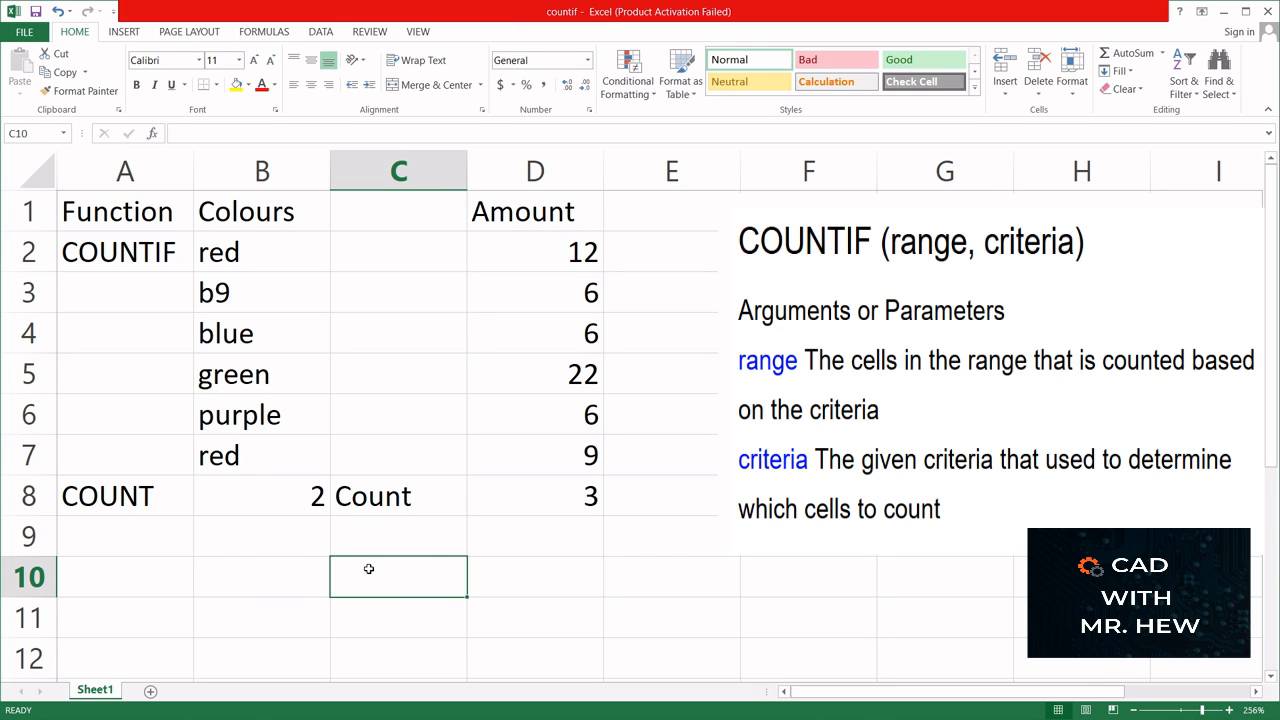
{"action": "type", "text": "COU"}
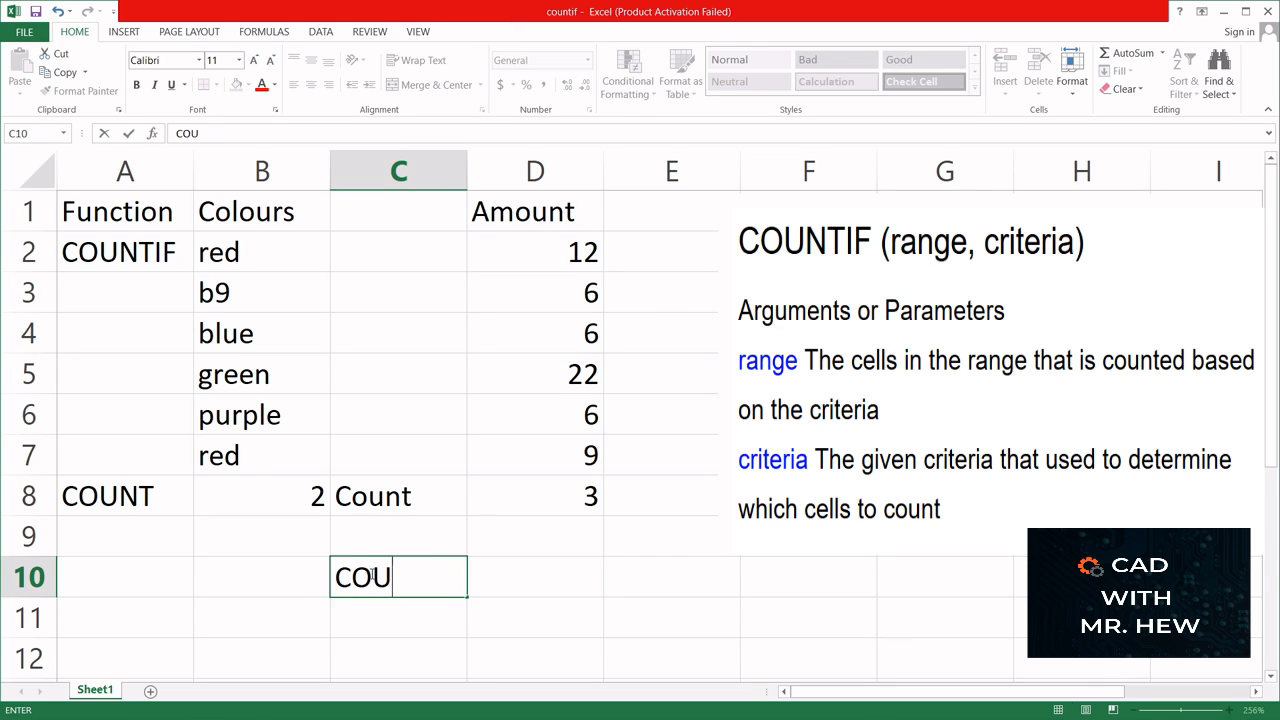
{"action": "type", "text": "NTIF"}
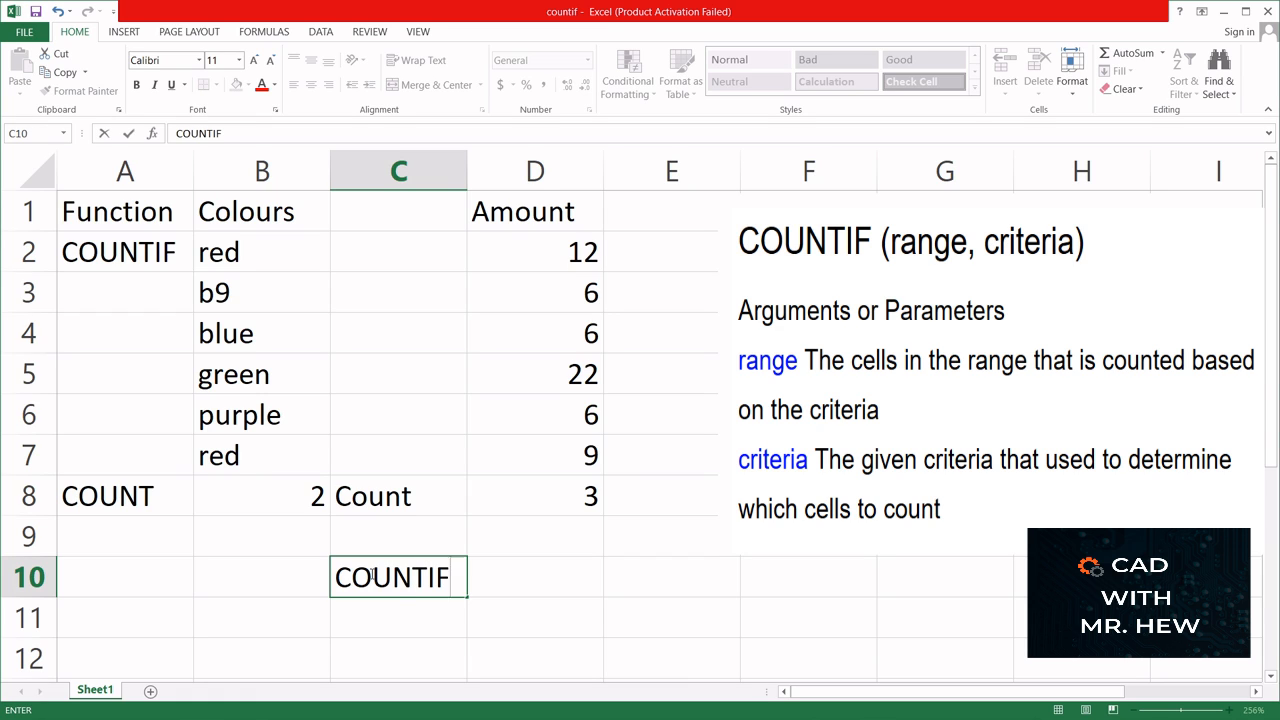
{"action": "left_click", "coordinate": [524, 577]}
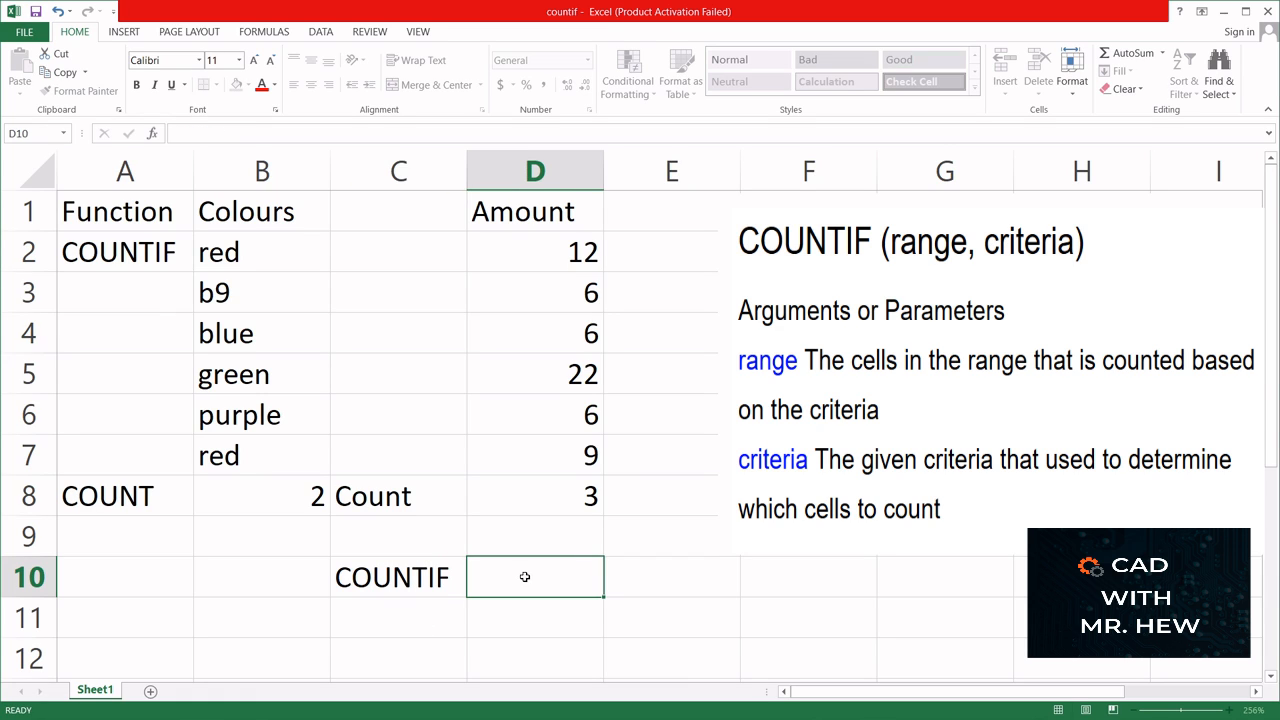
- Enter the label criteria in C11 and the criterion value 6 beside it in D11
{"action": "left_click", "coordinate": [410, 621]}
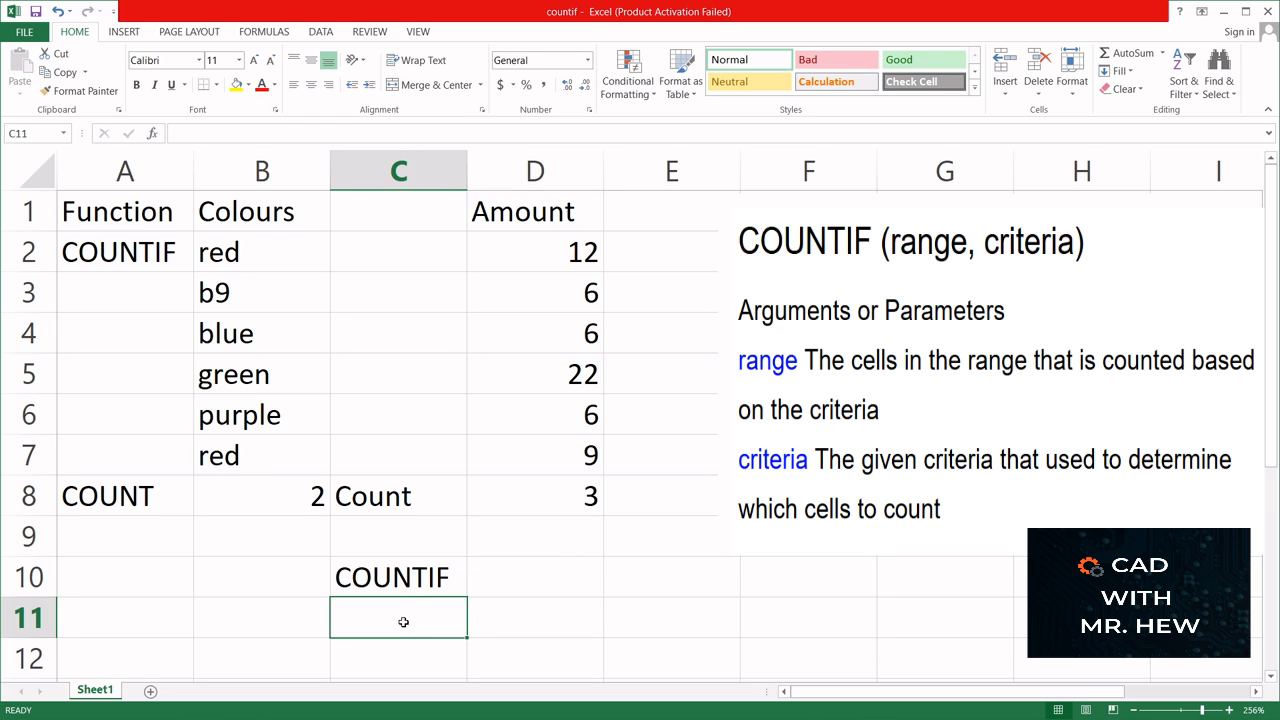
{"action": "type", "text": "c"}
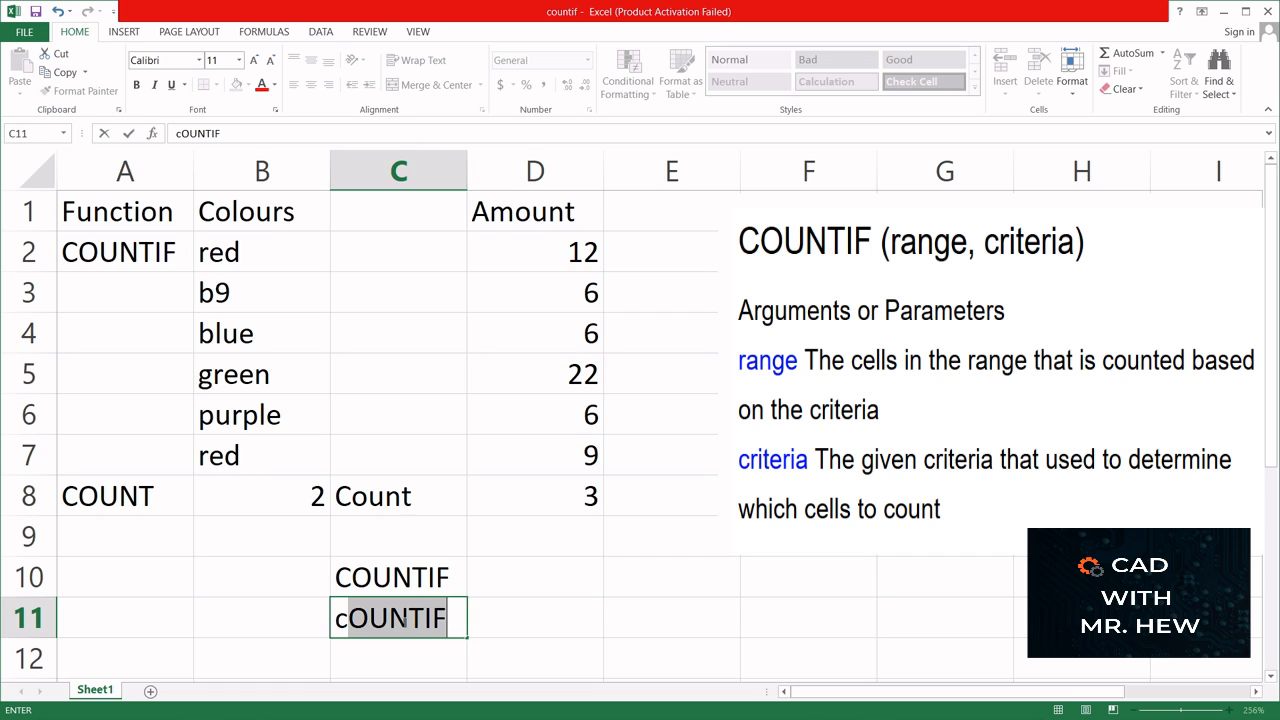
{"action": "type", "text": "rit"}
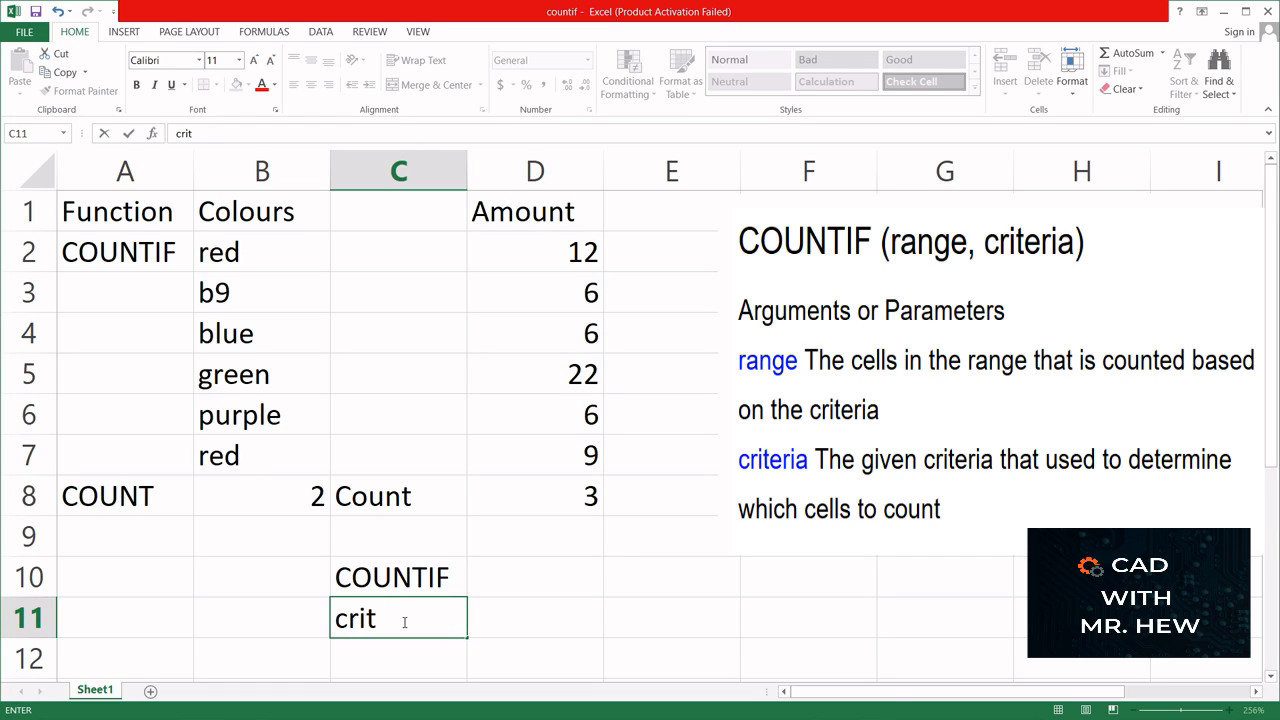
{"action": "type", "text": "eria"}
{"action": "left_click", "coordinate": [519, 622]}
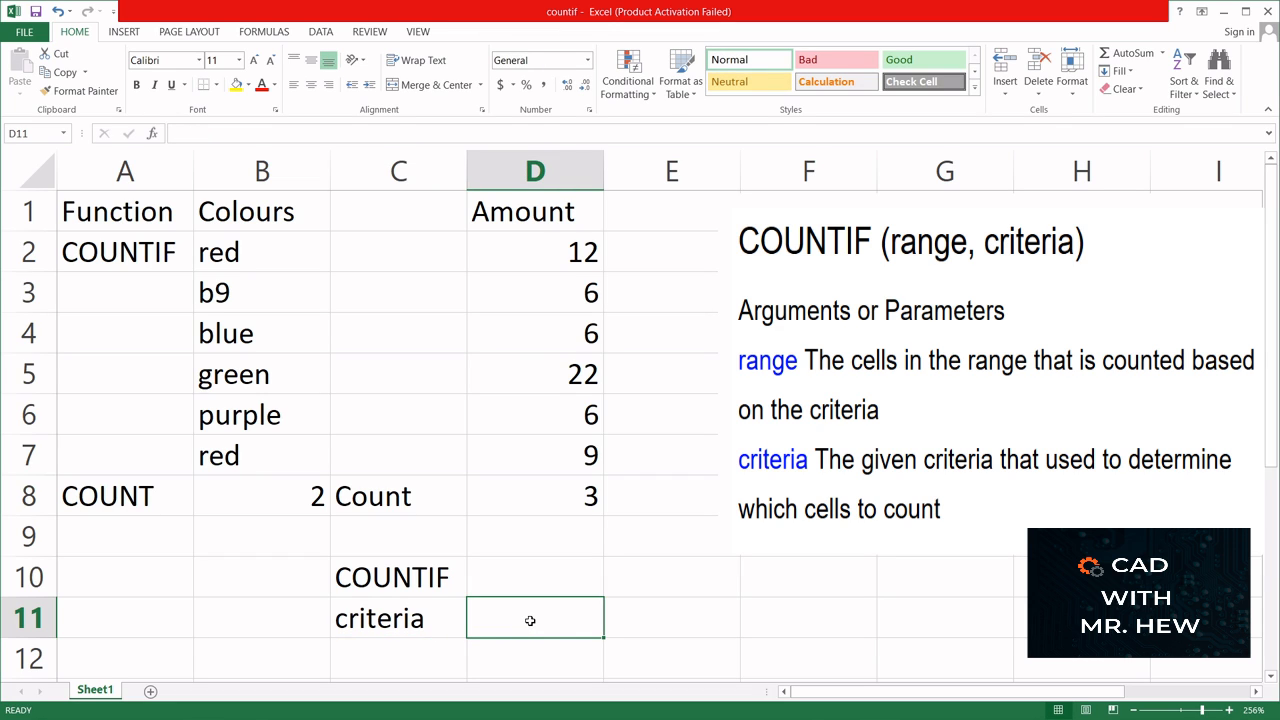
{"action": "type", "text": "6"}
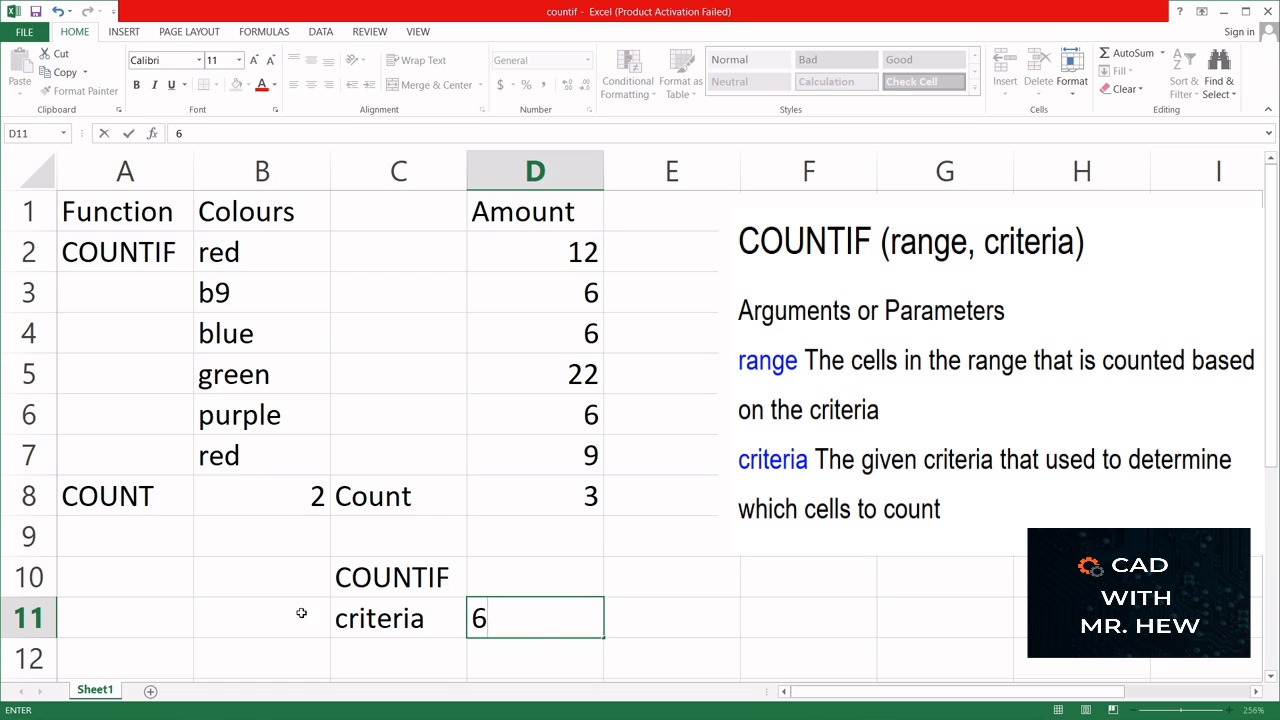
- Enter the formula =countif(D2:D8,D11) in D10, taking the criterion from the cell below
{"action": "left_click", "coordinate": [489, 581]}
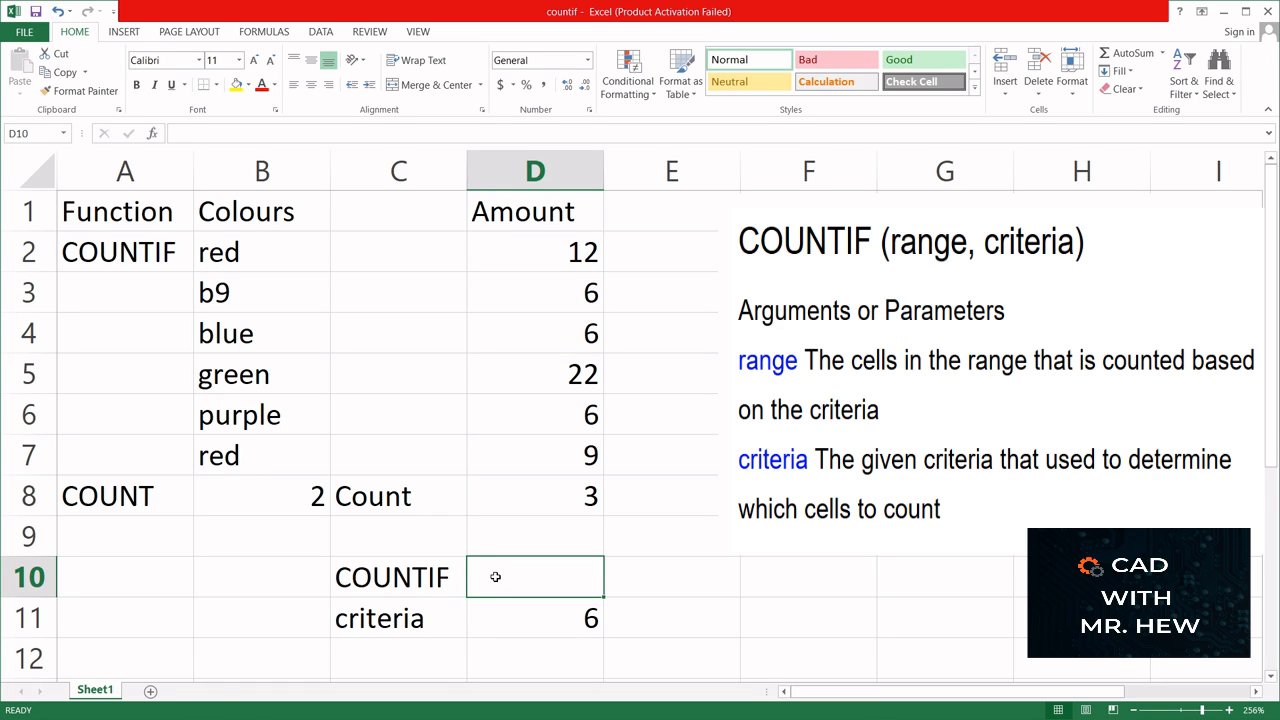
{"action": "type", "text": "="}
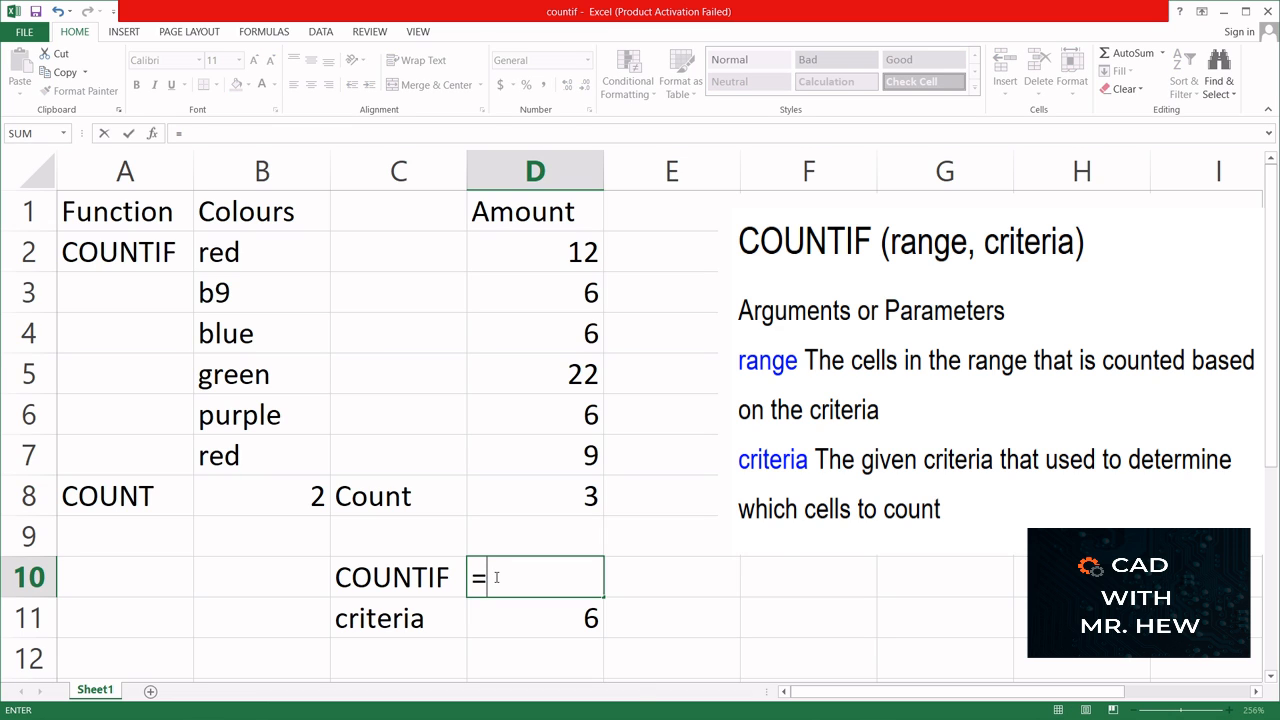
{"action": "type", "text": "count"}
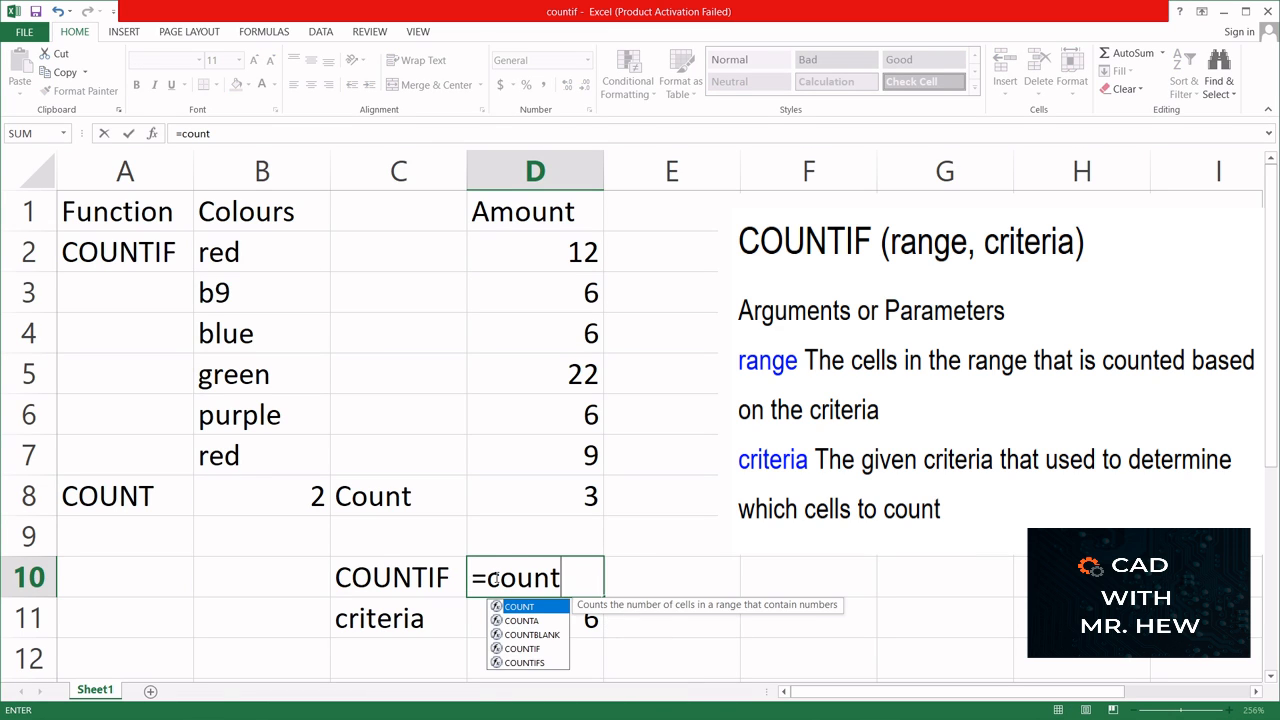
{"action": "type", "text": "if("}
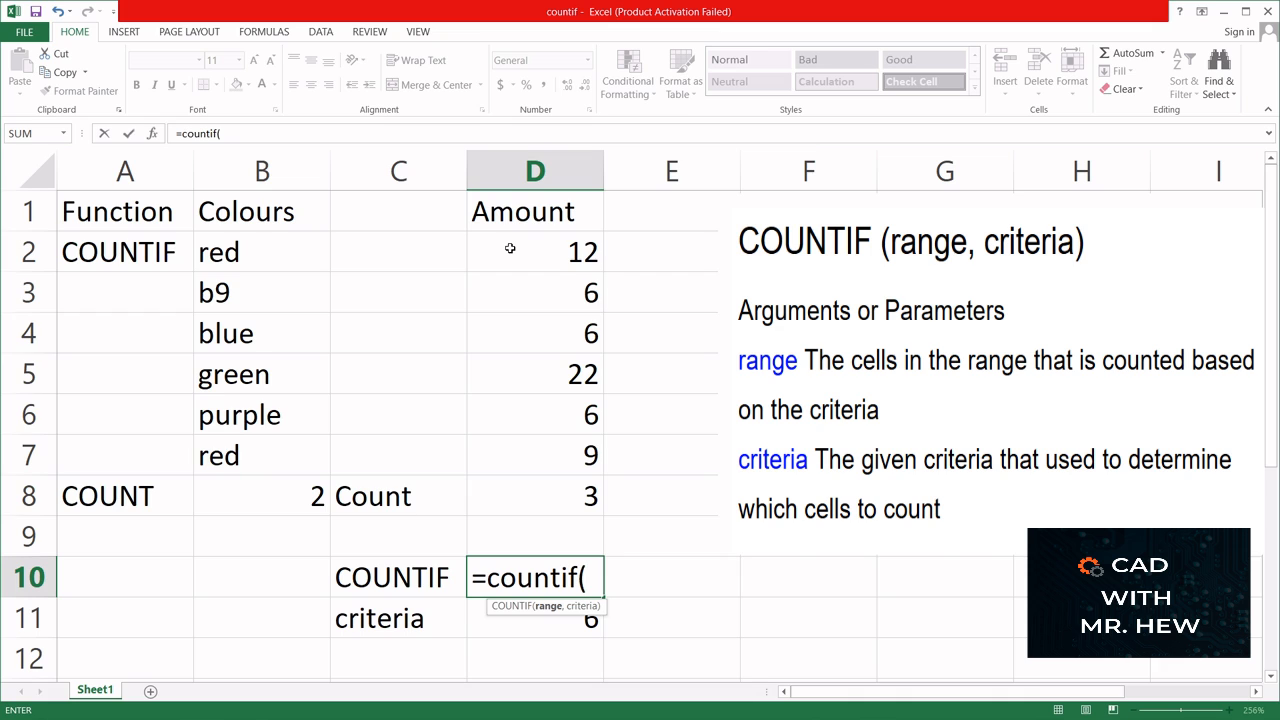
{"action": "type", "text": "D2:"}
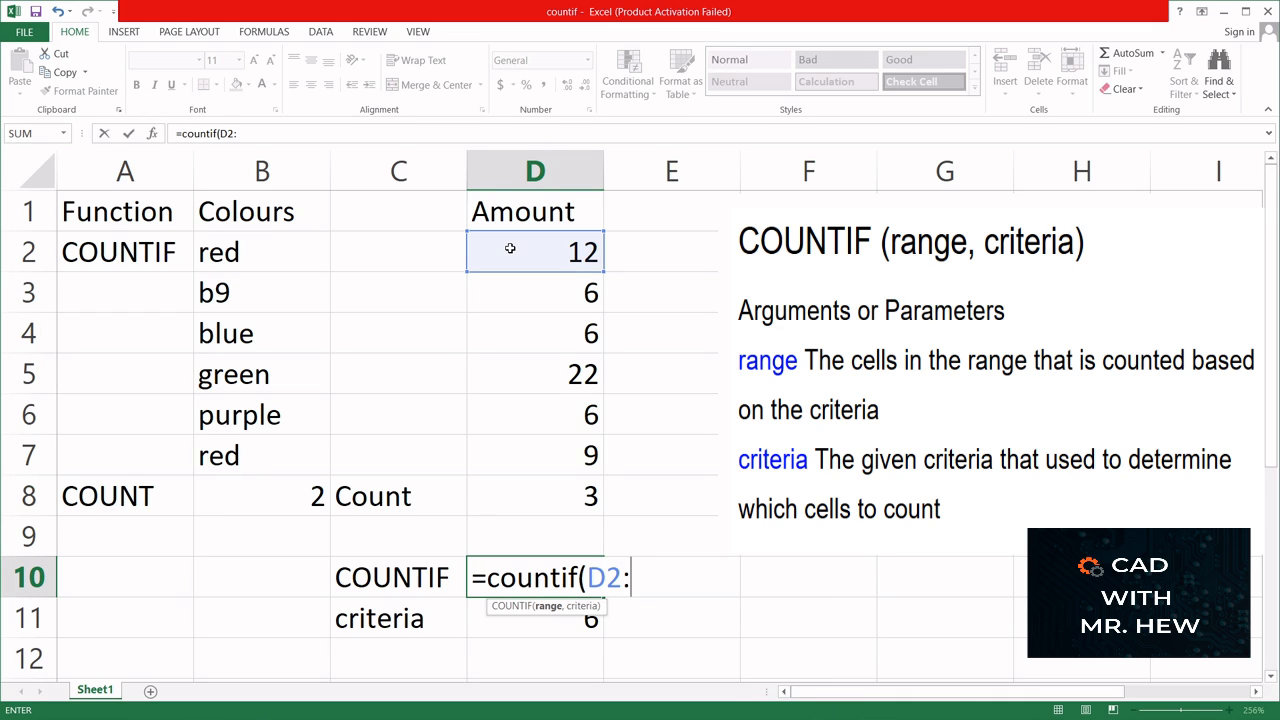
{"action": "type", "text": "D"}
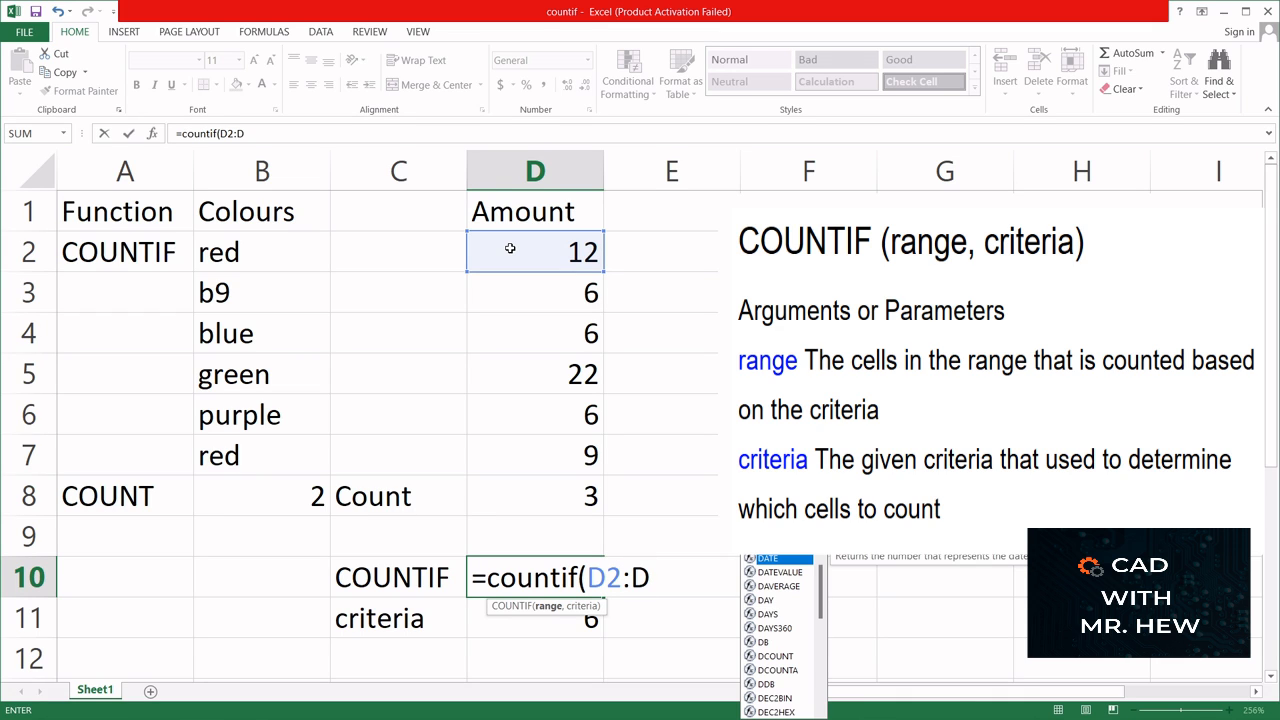
{"action": "type", "text": "8,"}
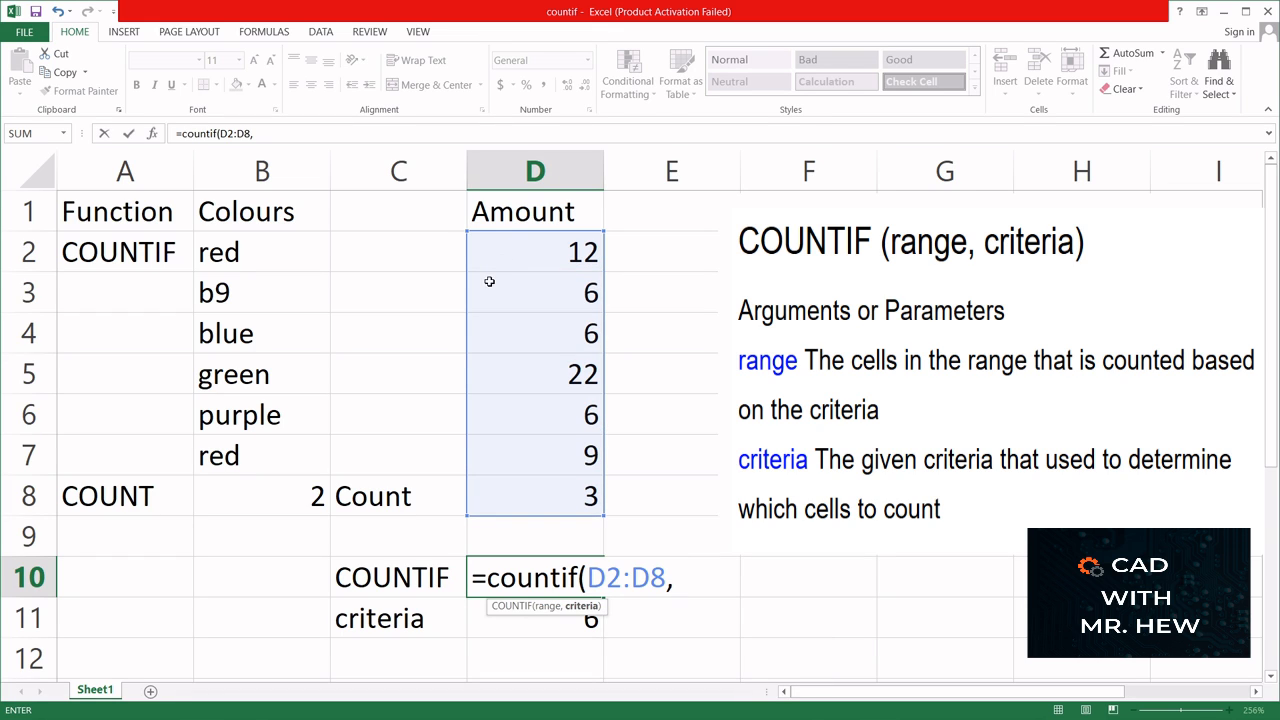
{"action": "left_click", "coordinate": [557, 620]}
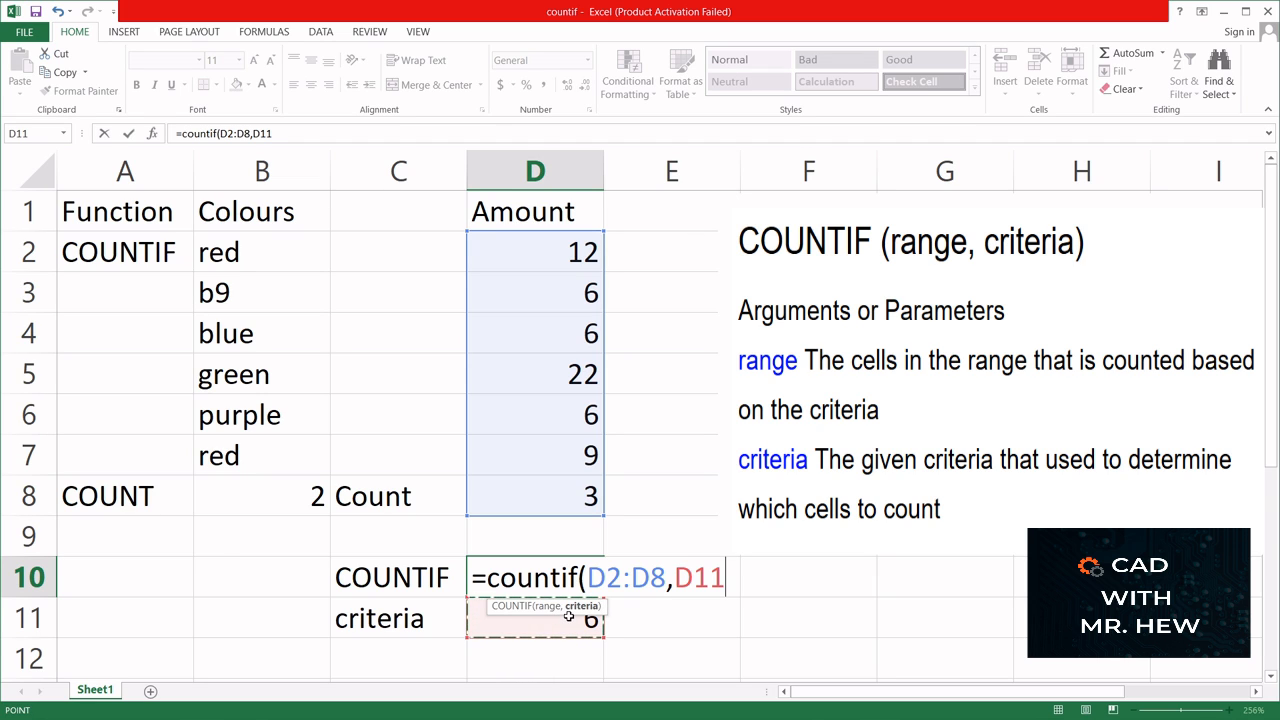
{"action": "type", "text": ")"}
{"action": "key", "text": "Return"}
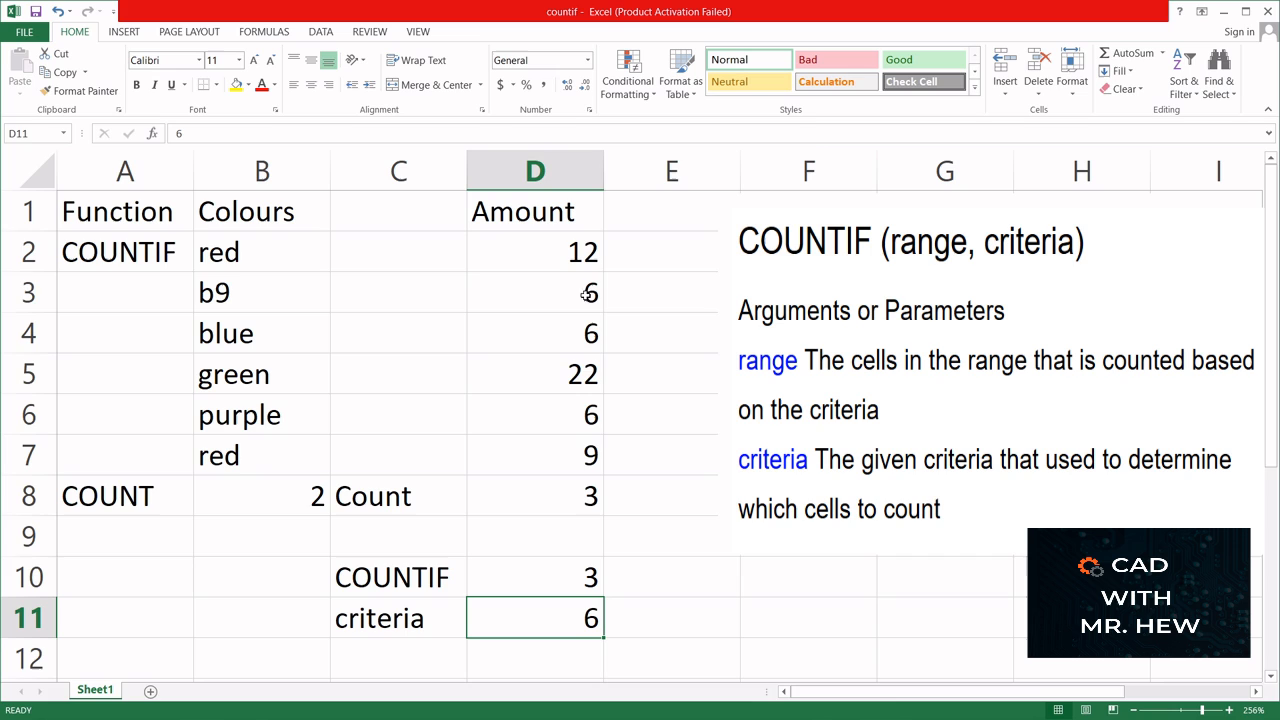
- Change the criterion value in D11 to 9
{"action": "double_click", "coordinate": [591, 618]}
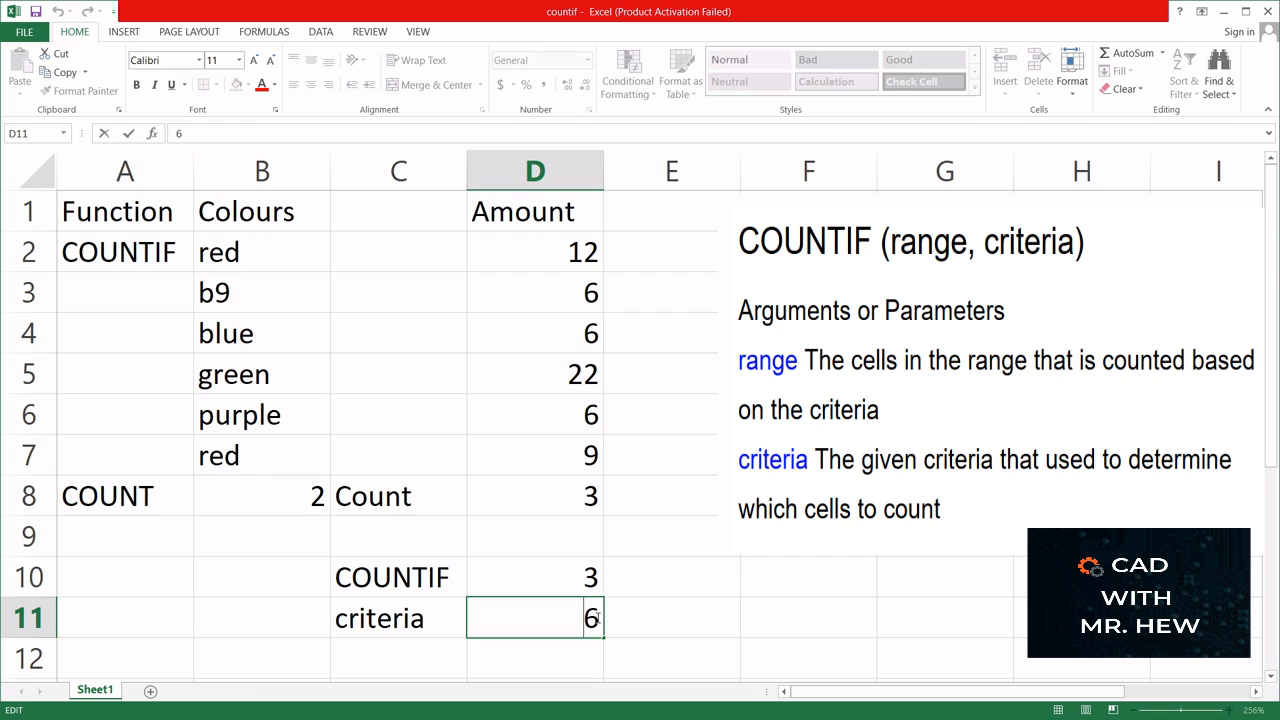
{"action": "key", "text": "Delete"}
{"action": "type", "text": "9"}
{"action": "key", "text": "Return"}
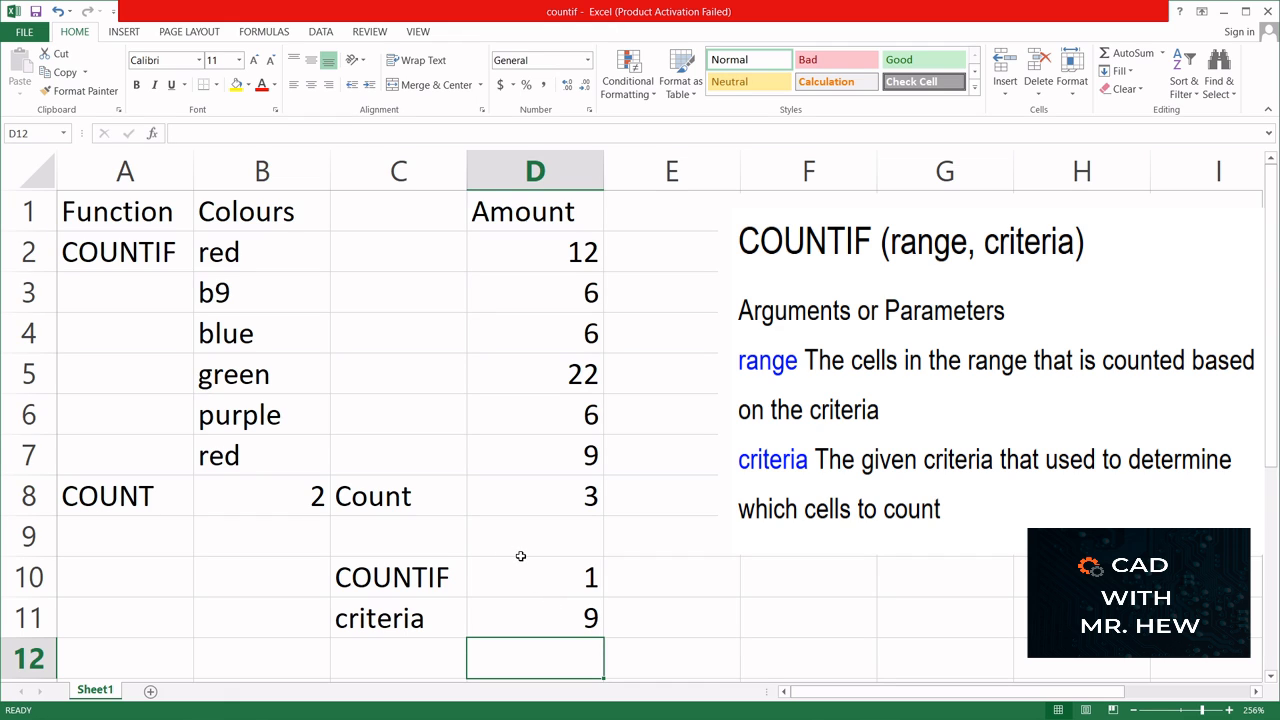
- Change the hard-coded criterion in the D8 COUNTIF formula to 9
{"action": "double_click", "coordinate": [520, 495]}
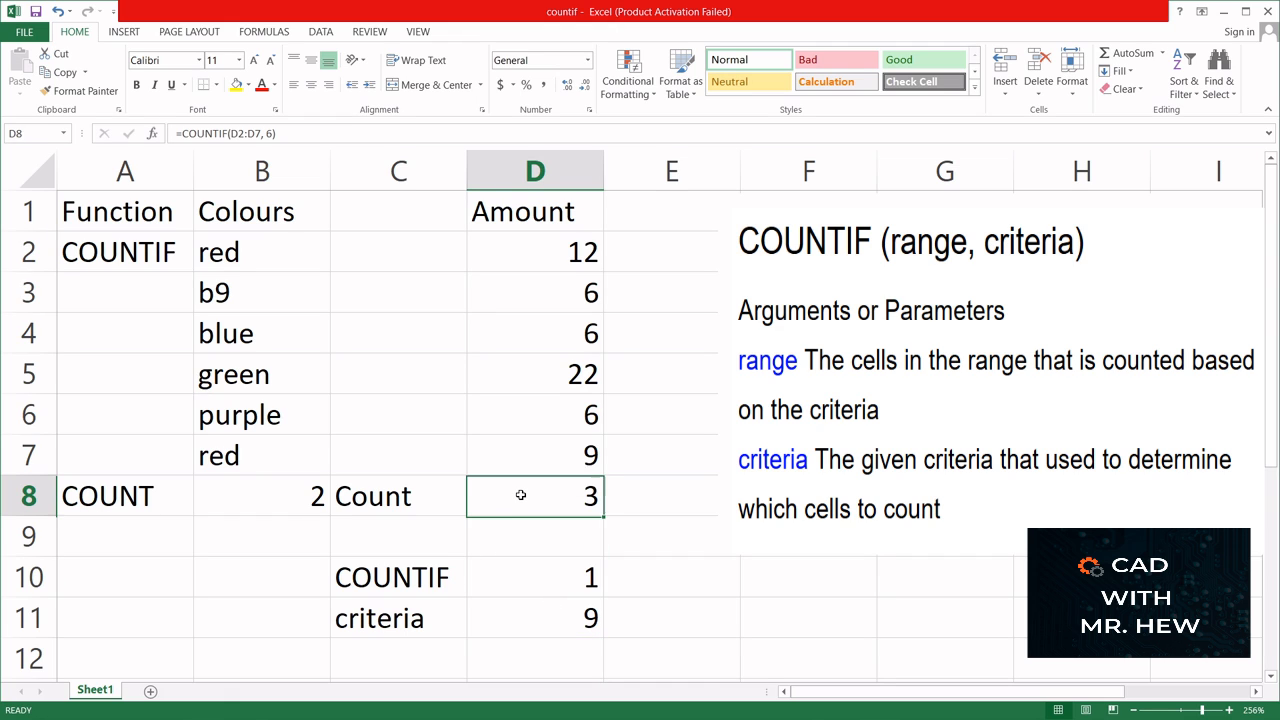
{"action": "left_click", "coordinate": [708, 495]}
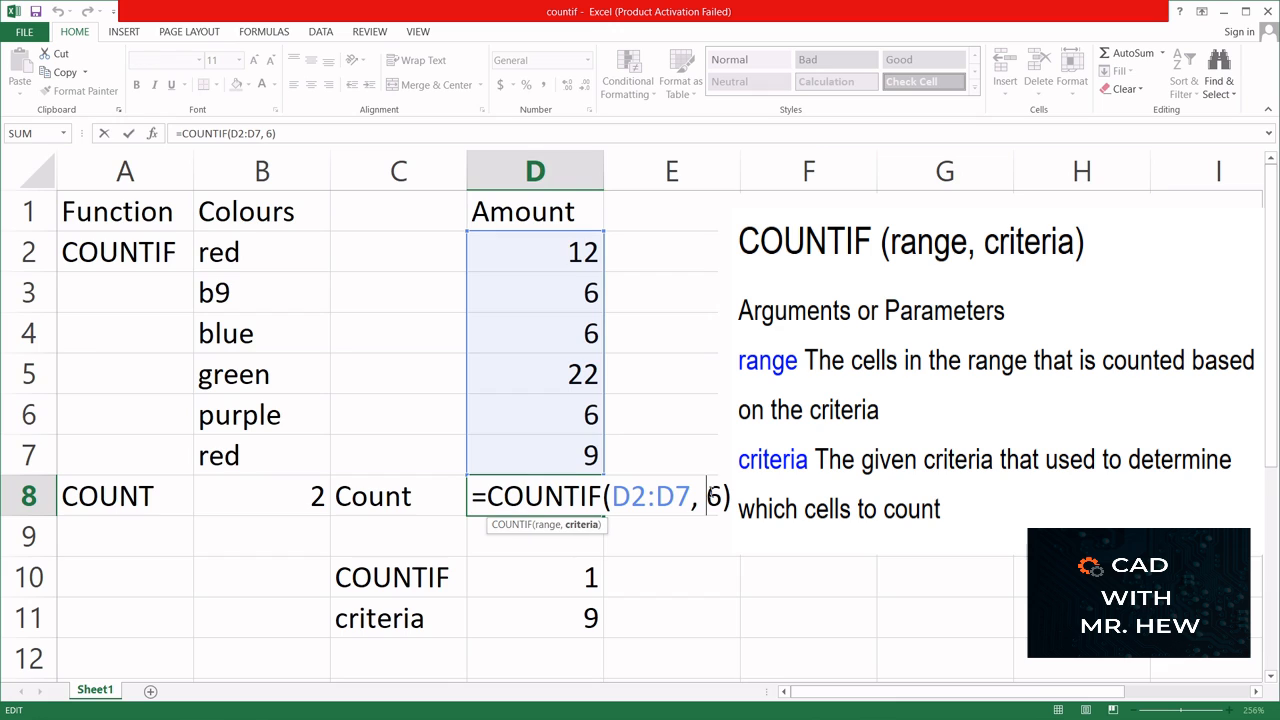
{"action": "key", "text": "BackSpace"}
{"action": "type", "text": "9"}
{"action": "key", "text": "Return"}
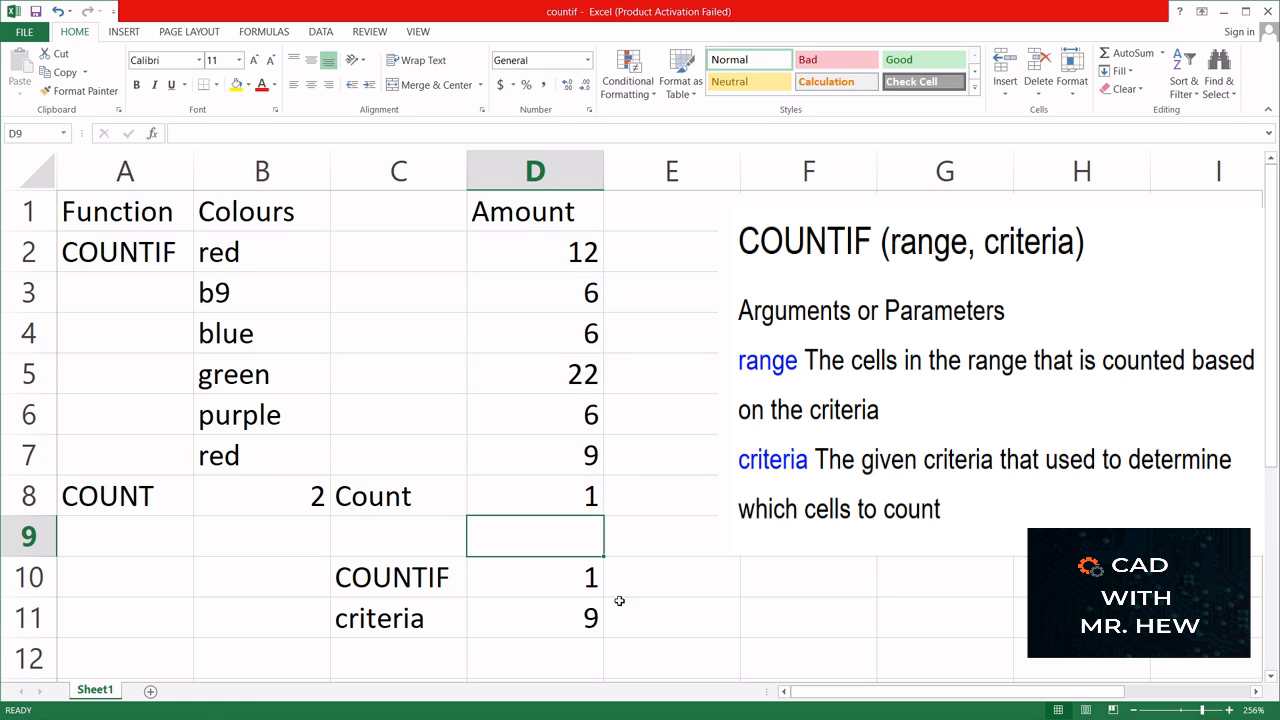
- Set the criterion value in D11 back to 6
{"action": "left_click", "coordinate": [535, 617]}
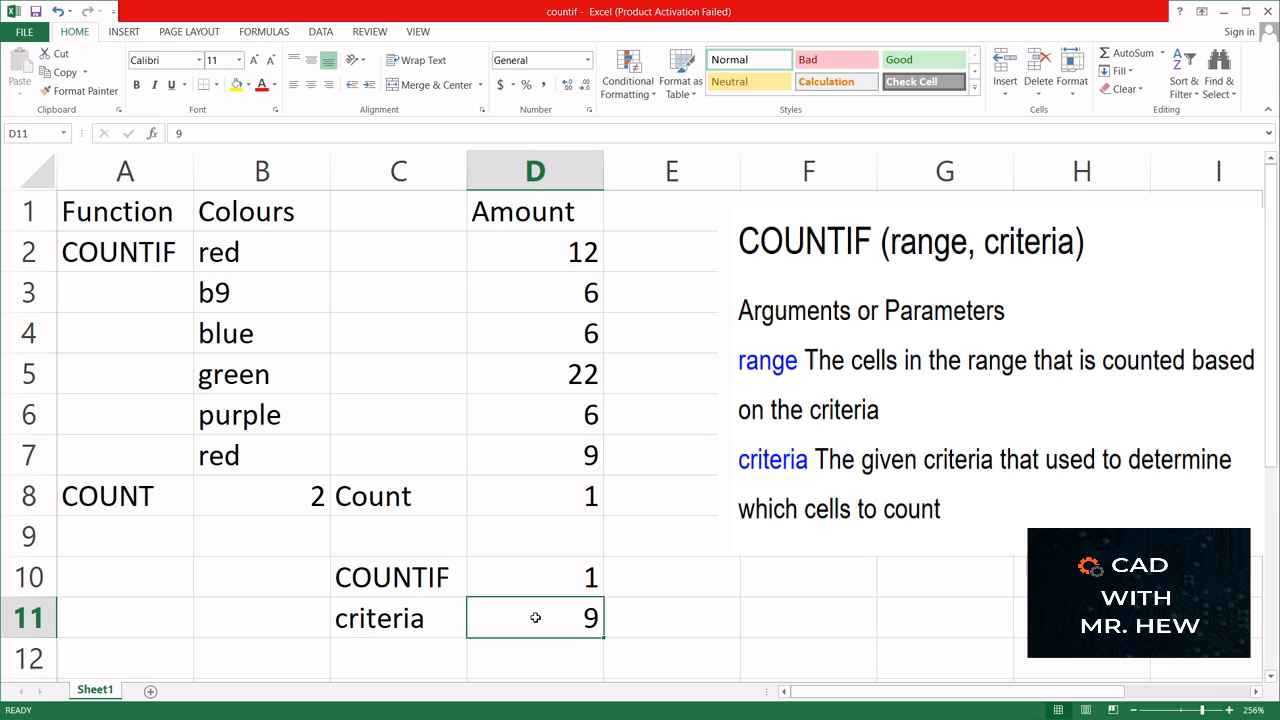
{"action": "type", "text": "6"}
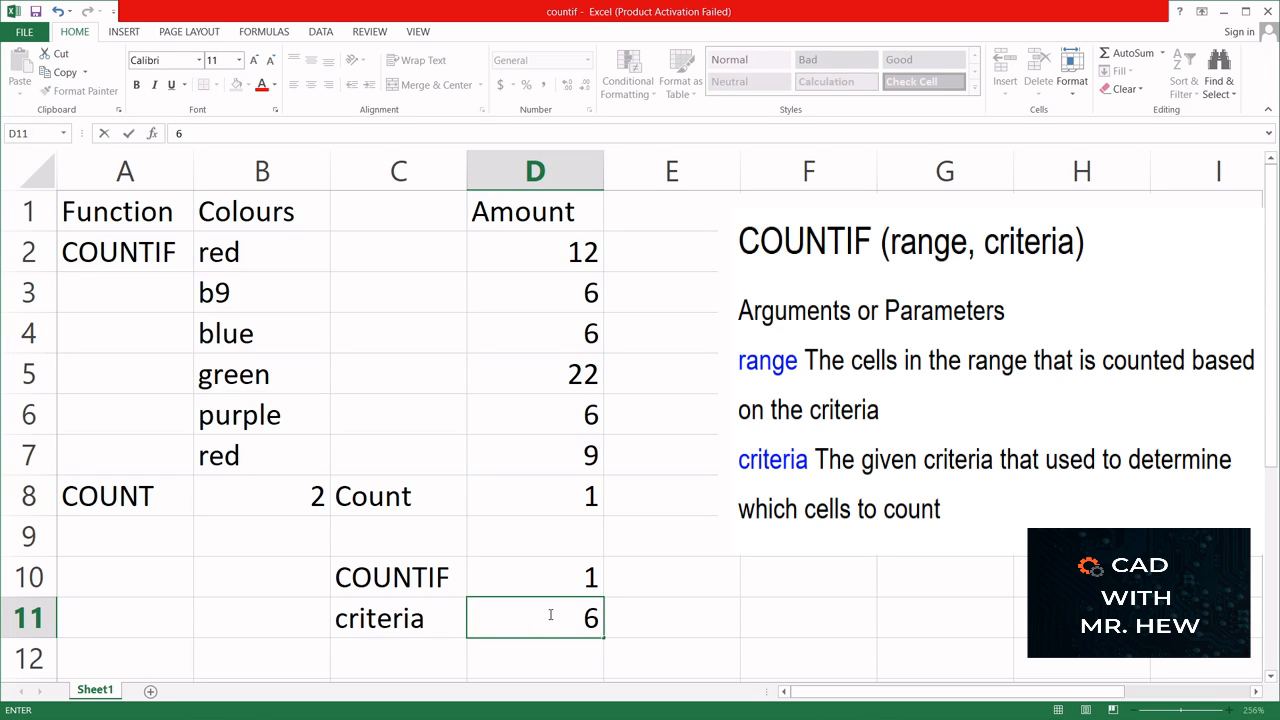
{"action": "key", "text": "Return"}
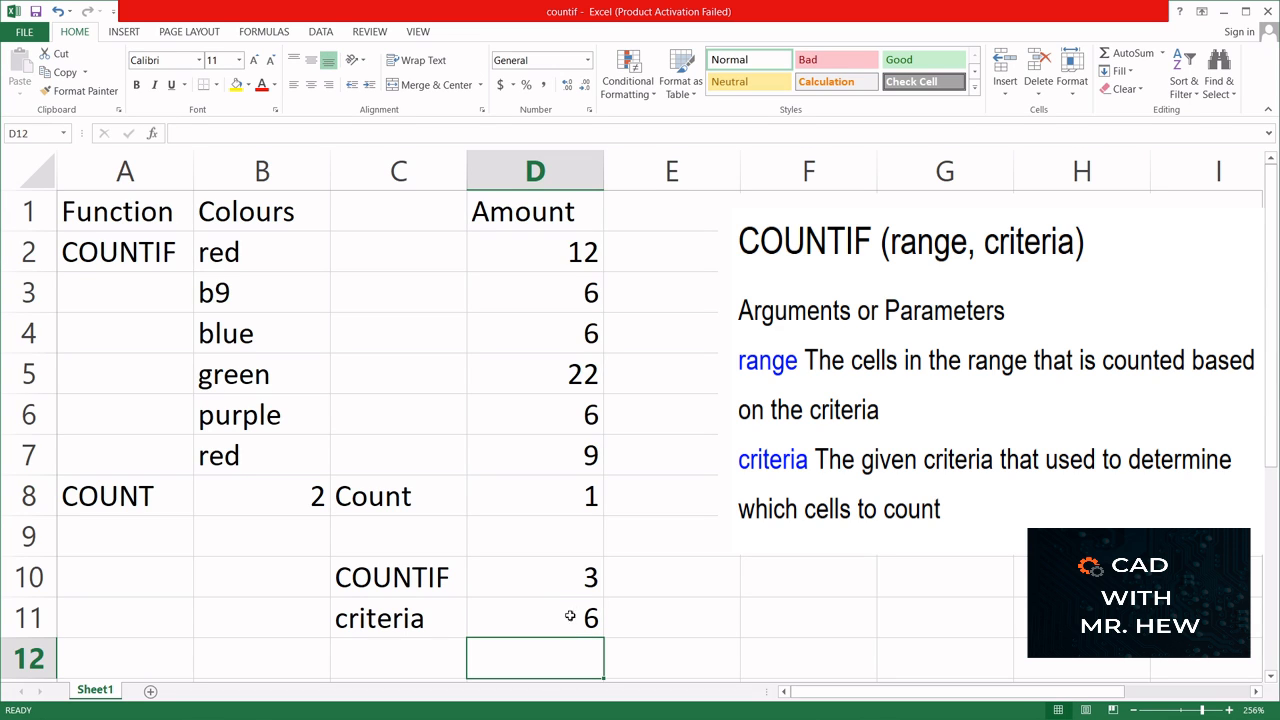
- Set the criterion in the D8 formula back to 6, giving =COUNTIF(D2:D7, 6)
{"action": "double_click", "coordinate": [572, 498]}
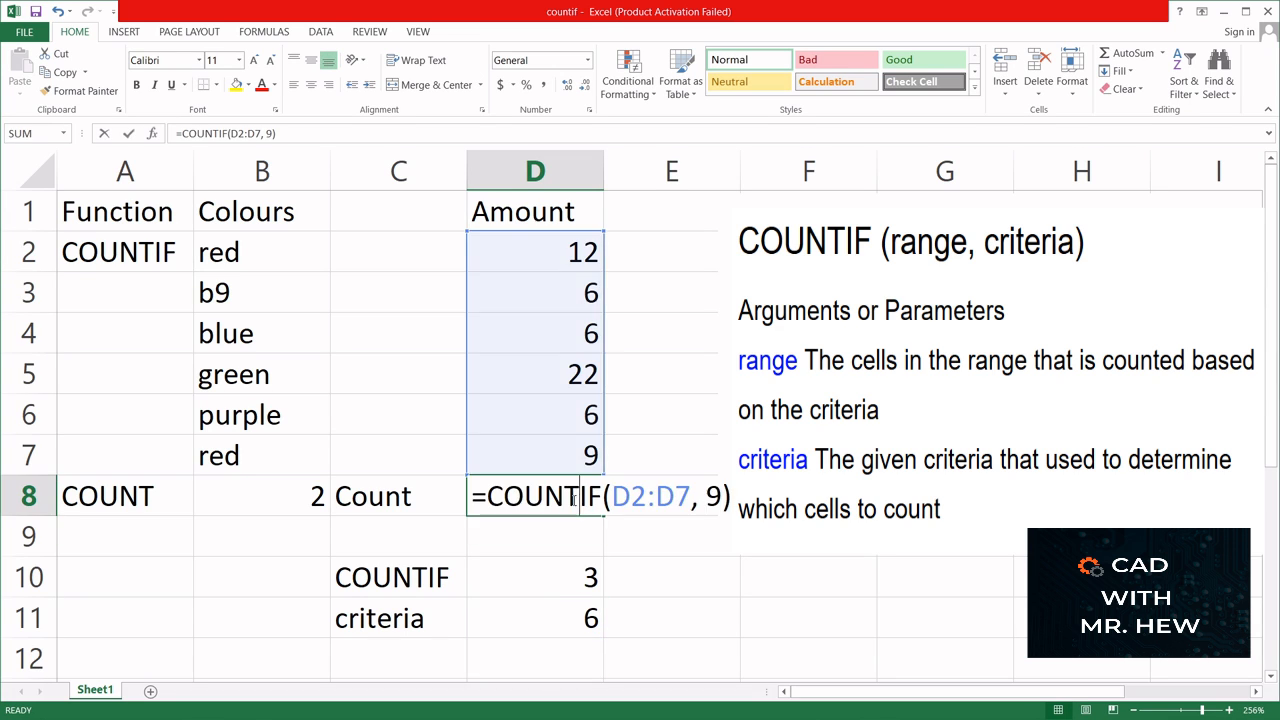
{"action": "left_click", "coordinate": [708, 497]}
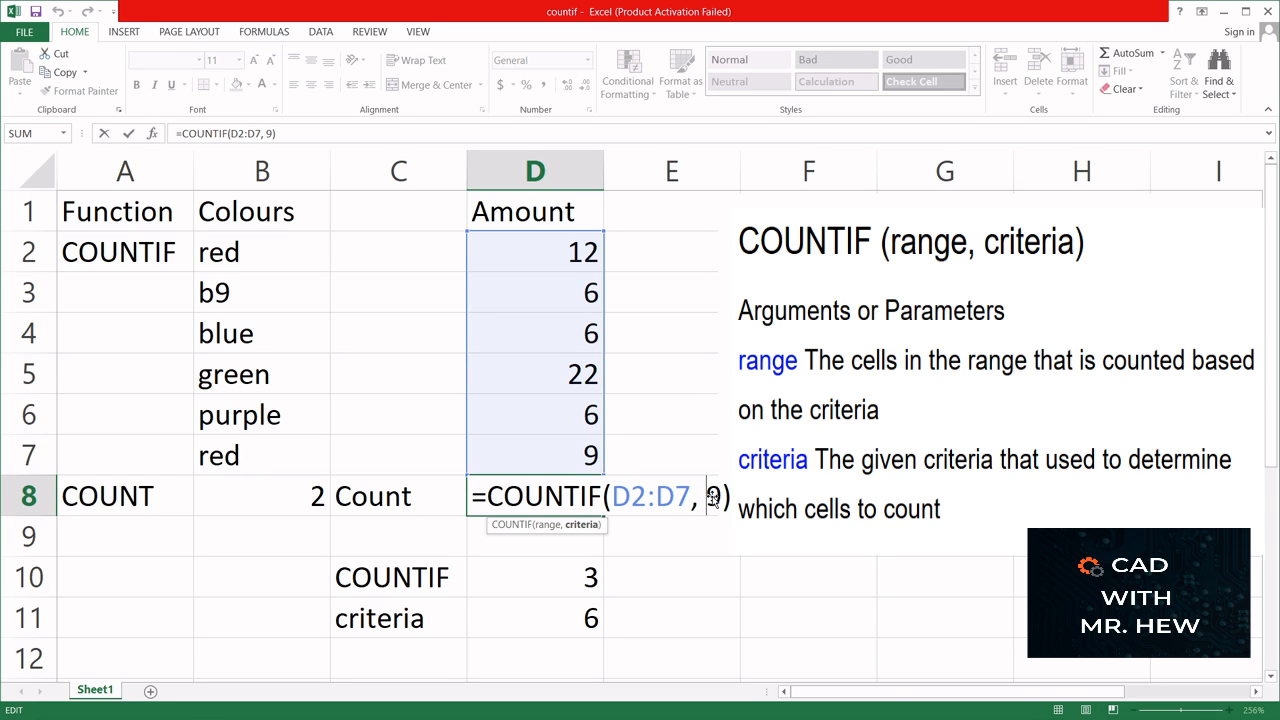
{"action": "key", "text": "Delete"}
{"action": "type", "text": "6"}
{"action": "key", "text": "Return"}
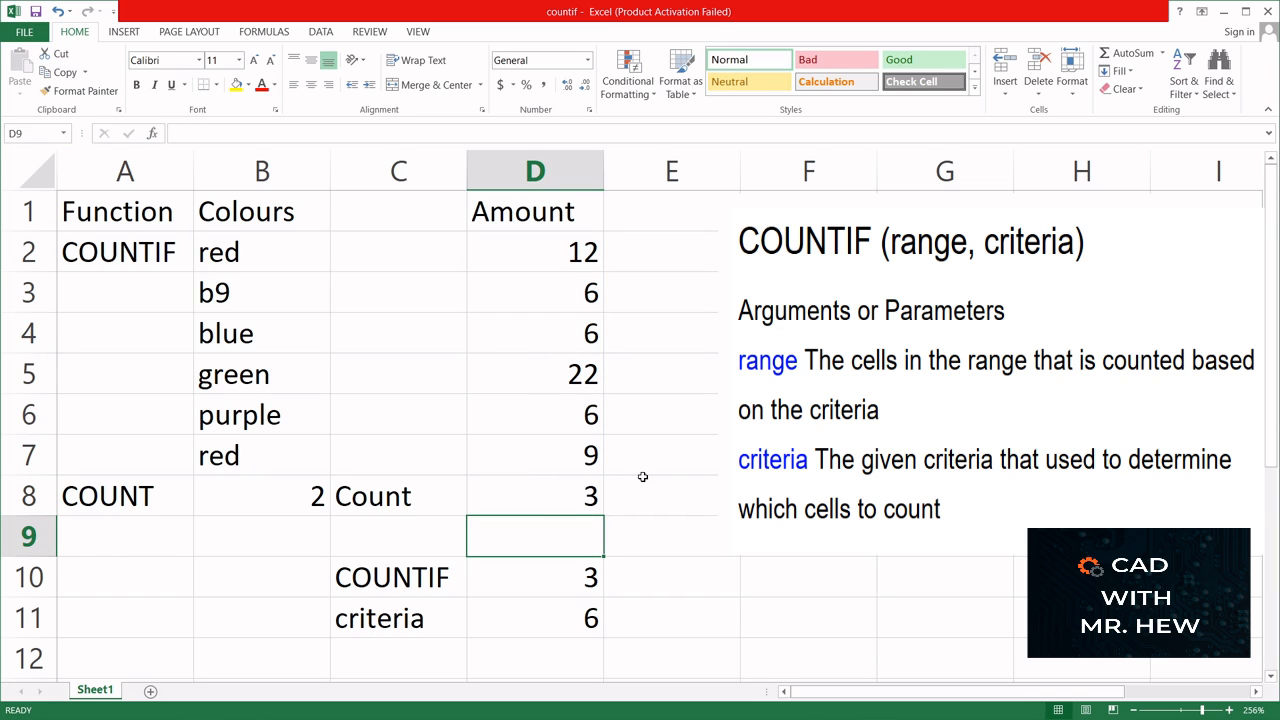
- Label cell A11 "criteria" and enter "red" as the colour criterion in B11
{"action": "left_click", "coordinate": [132, 614]}
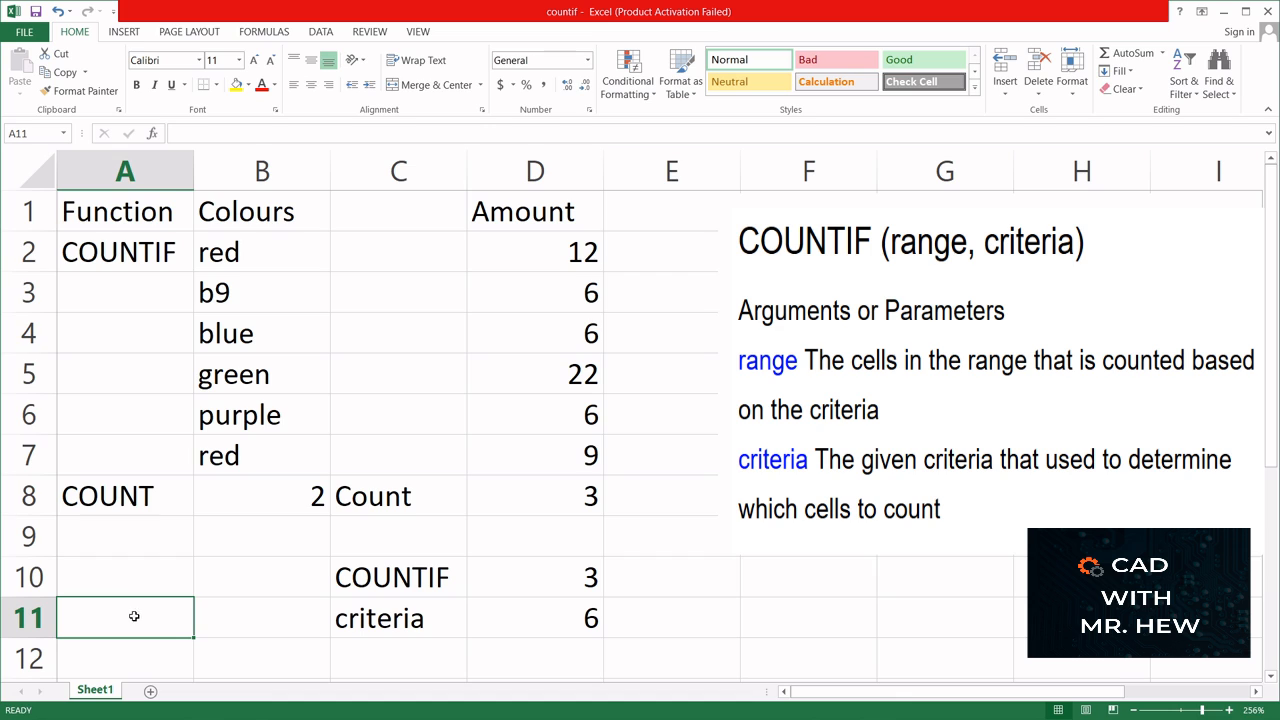
{"action": "type", "text": "criteria"}
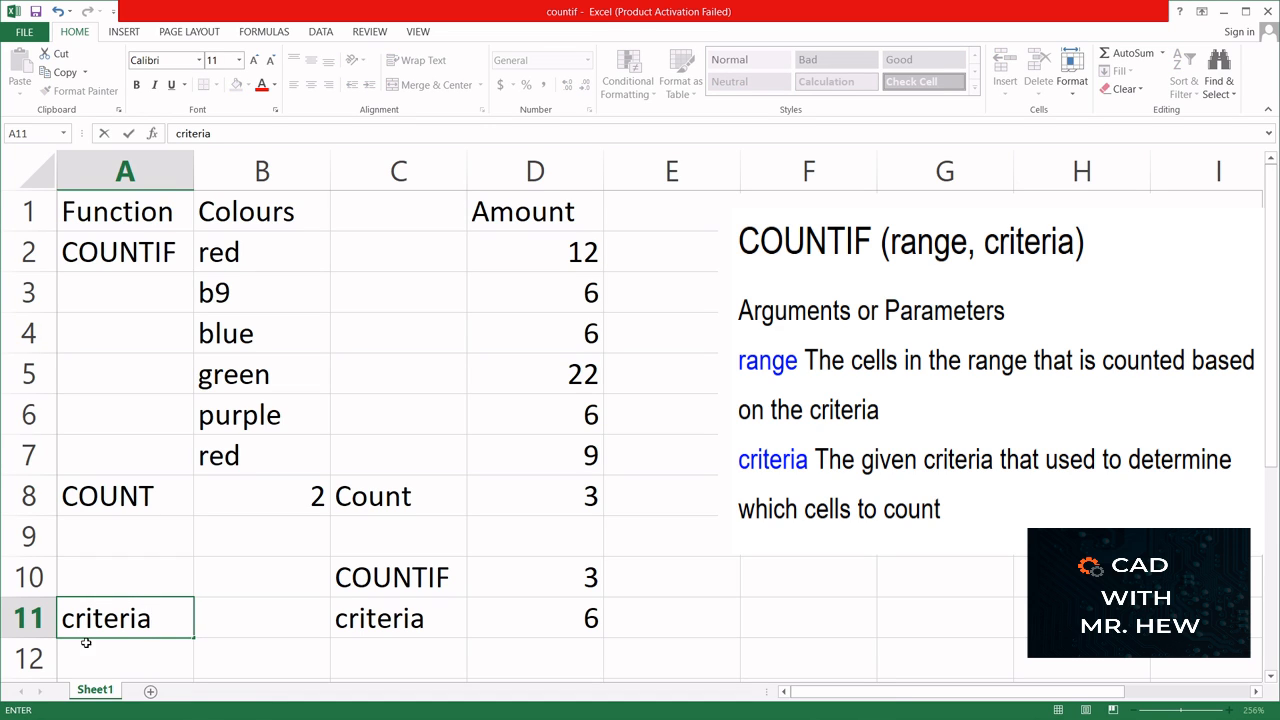
{"action": "left_click", "coordinate": [237, 613]}
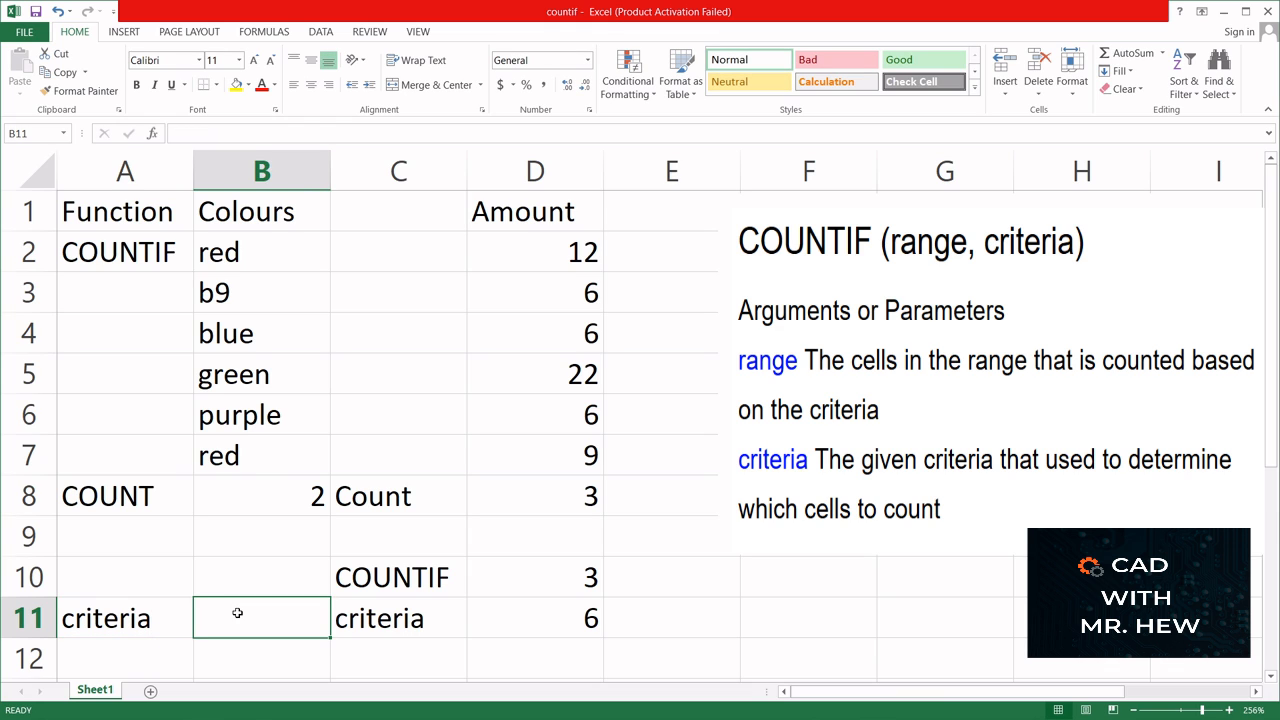
{"action": "type", "text": "red"}
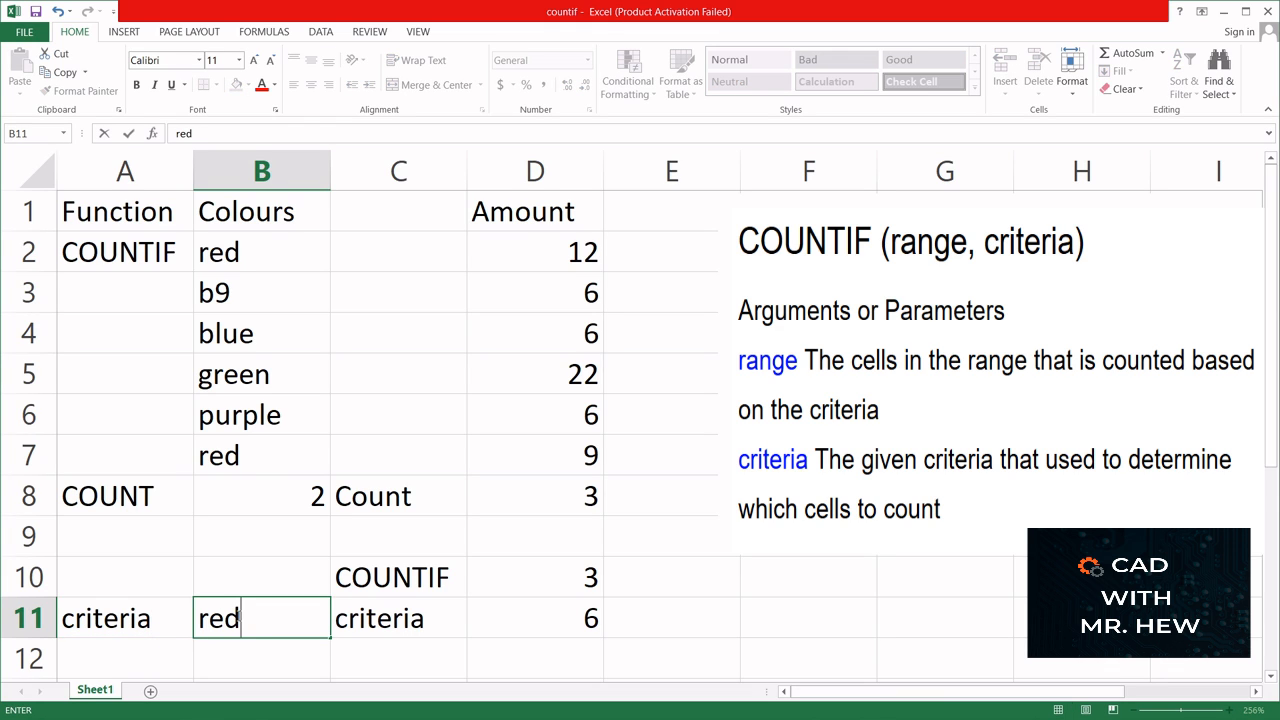
- Label cell A10 "COUNTIF" above the criteria label for the colours
{"action": "left_click", "coordinate": [103, 571]}
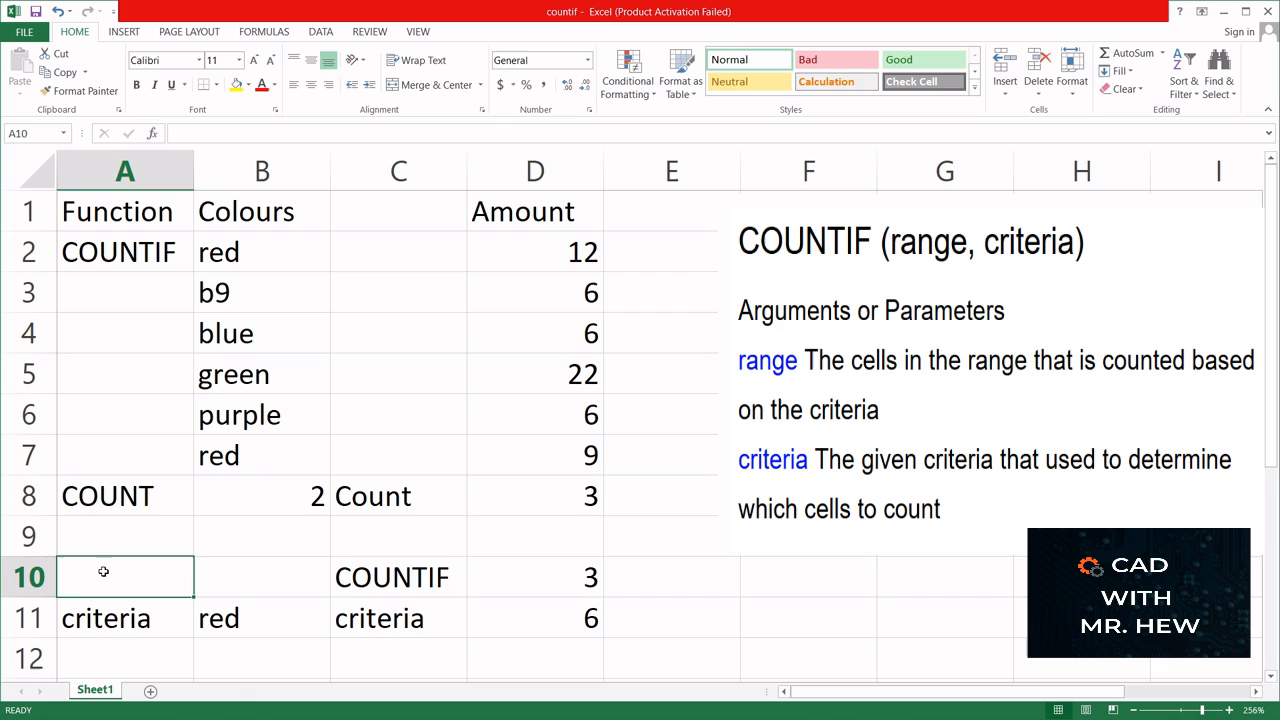
{"action": "type", "text": "CO"}
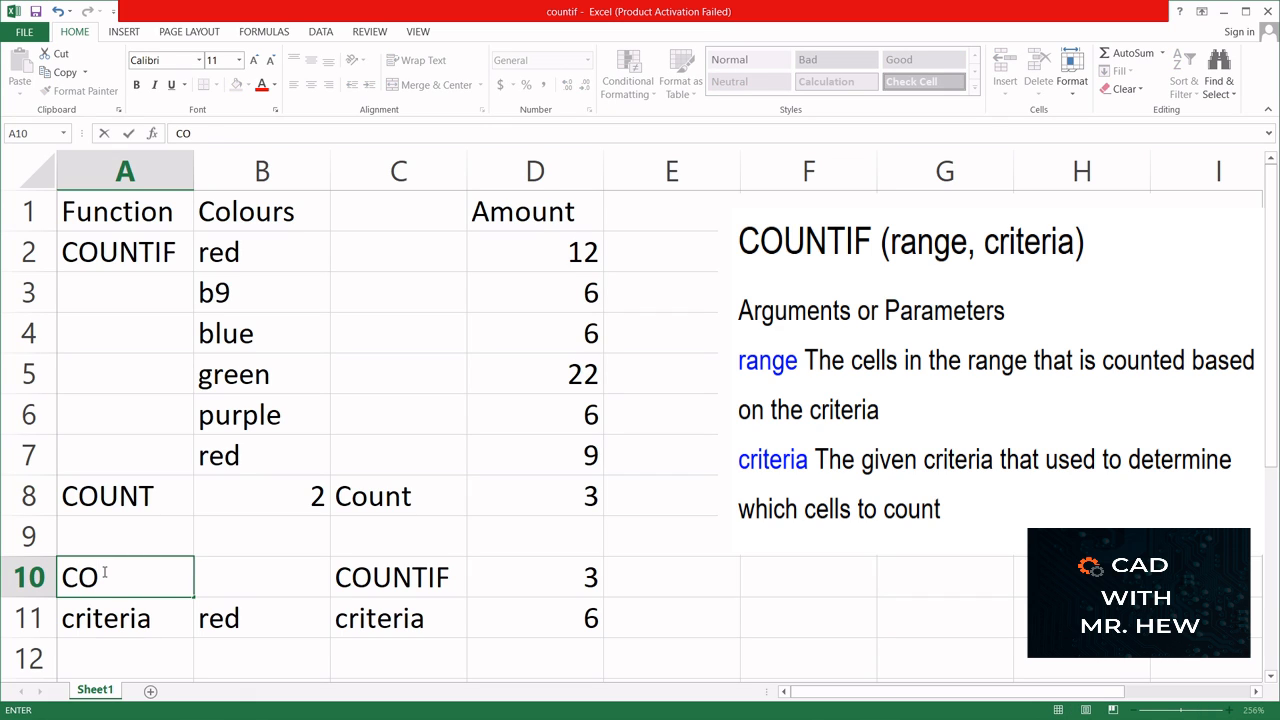
{"action": "type", "text": "UNTIF"}
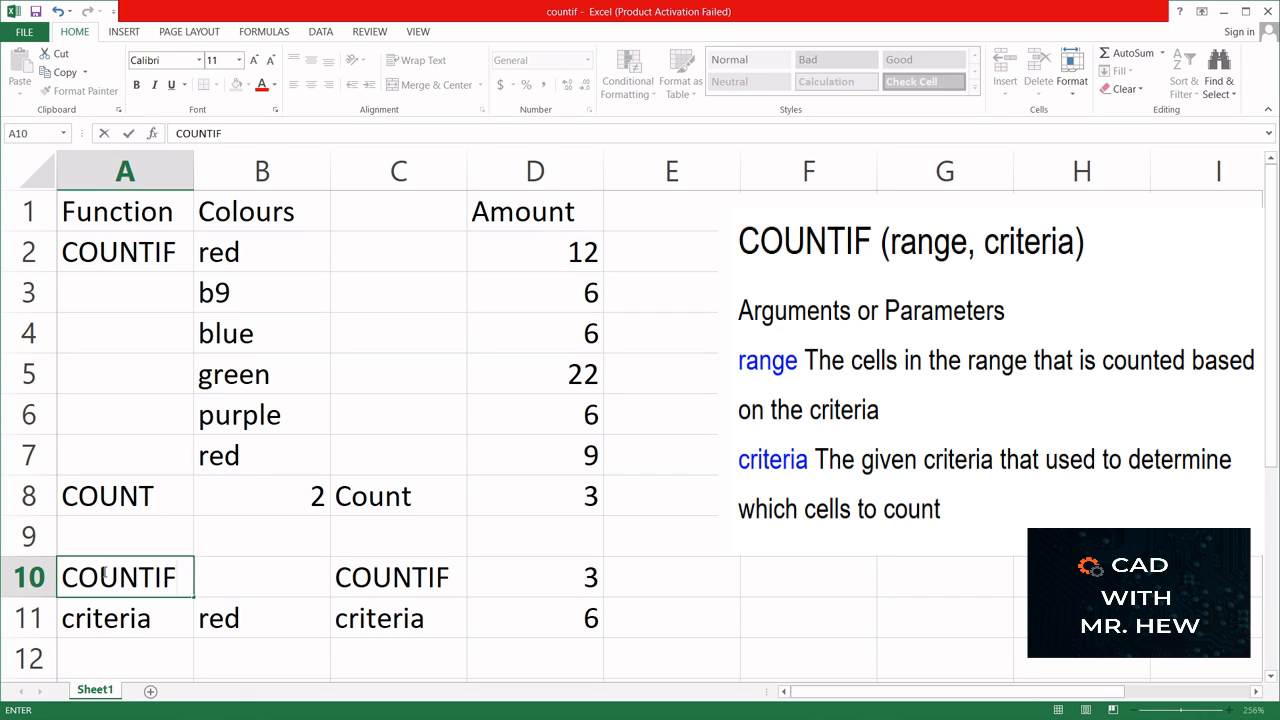
- Enter =COUNTIF(B2:B7,B11) in B10 to count the colours matching the criterion cell
{"action": "left_click", "coordinate": [261, 584]}
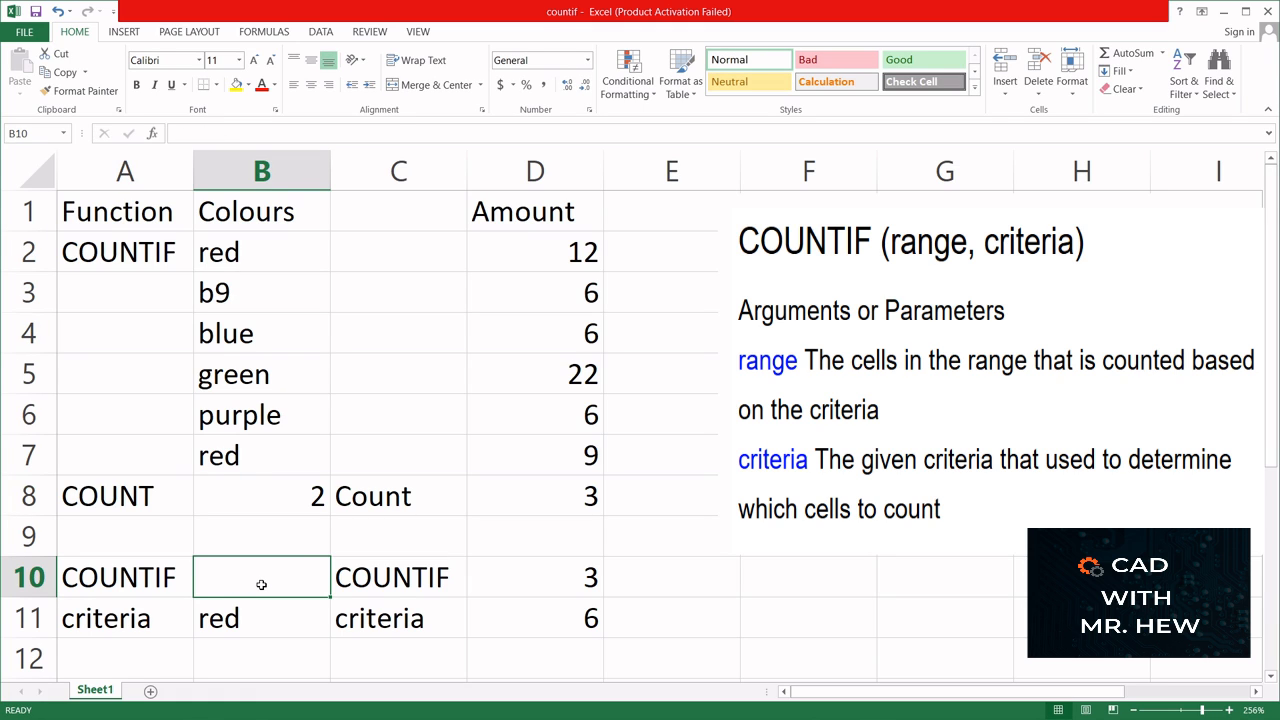
{"action": "type", "text": "="}
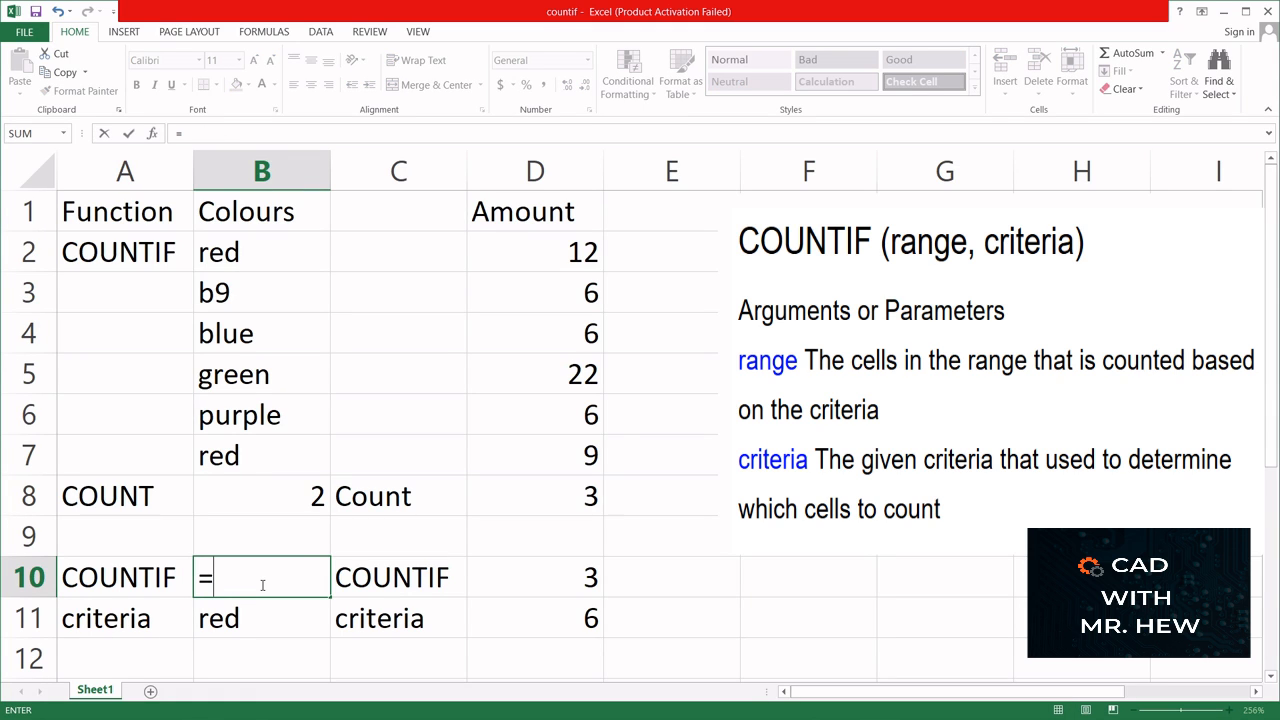
{"action": "type", "text": "COUNT"}
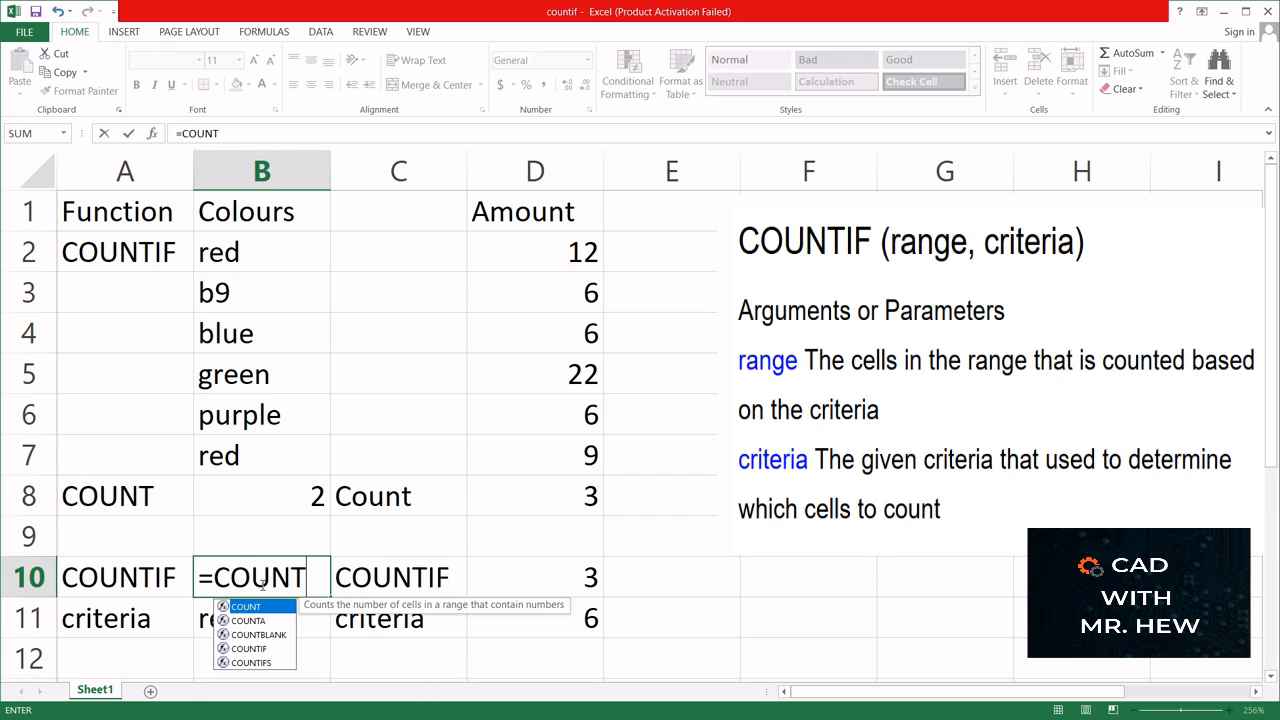
{"action": "type", "text": "IF"}
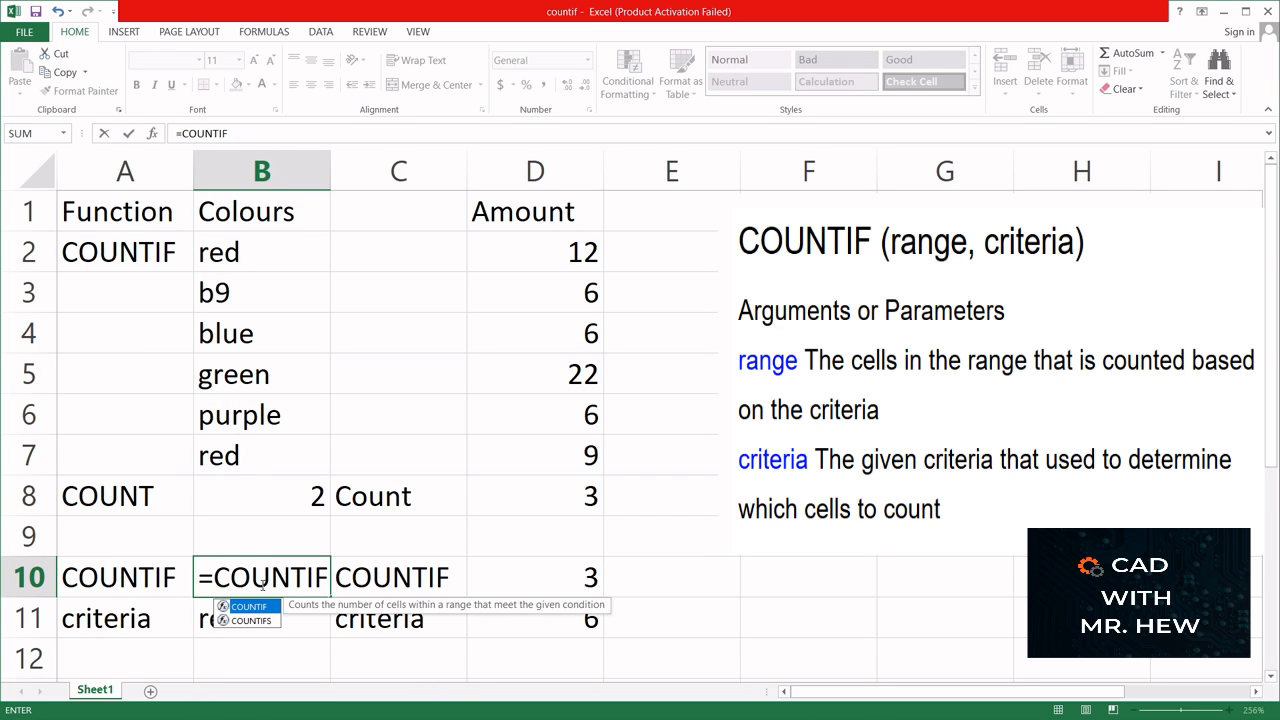
{"action": "type", "text": "("}
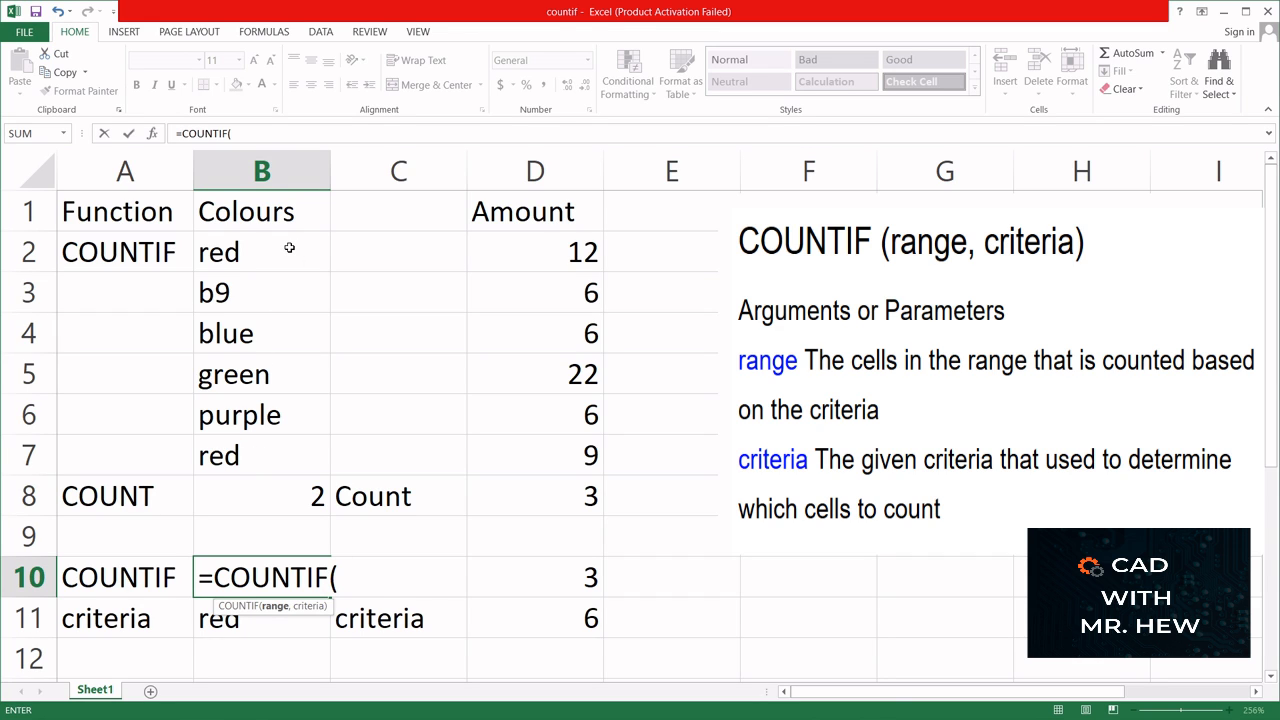
{"action": "type", "text": "B2:"}
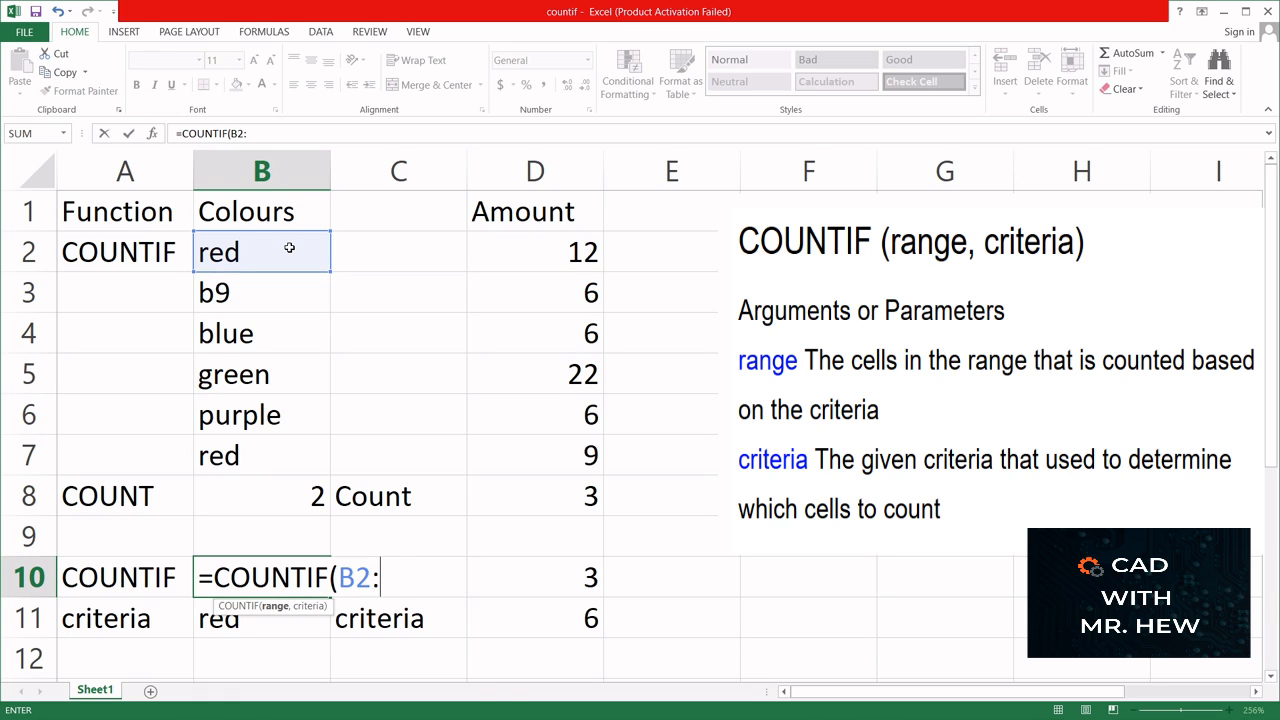
{"action": "type", "text": "B"}
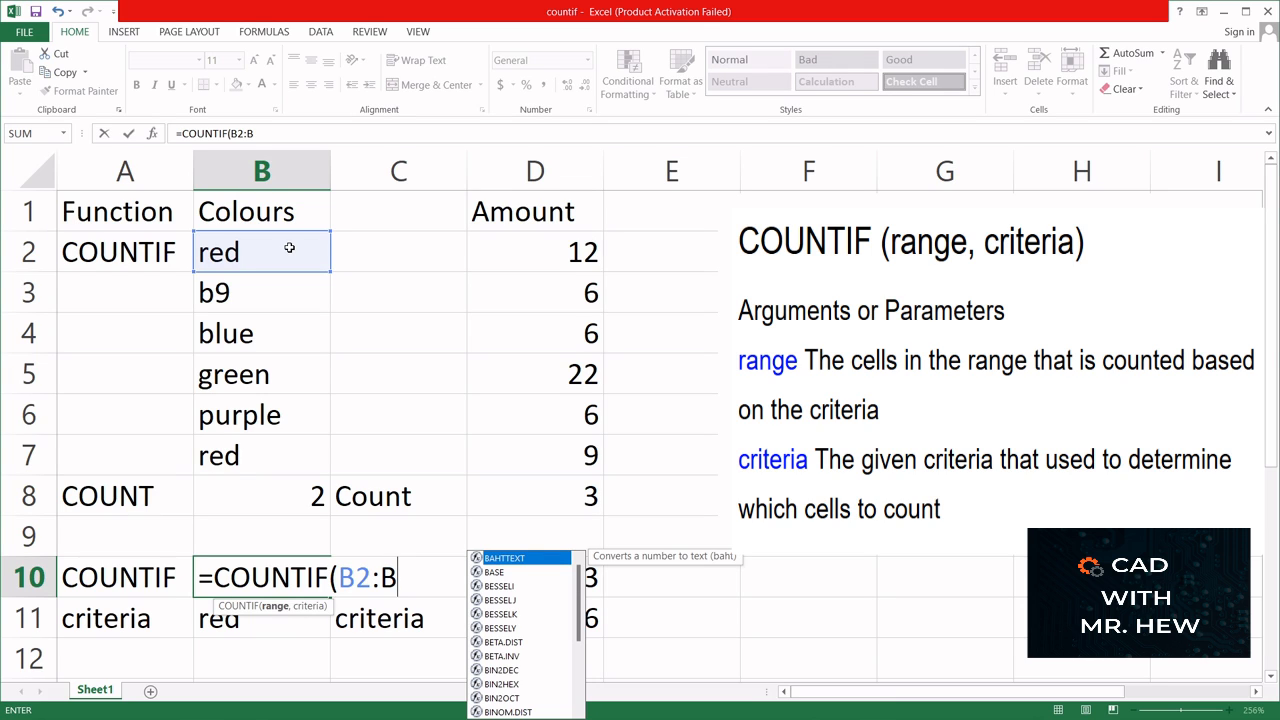
{"action": "type", "text": "7"}
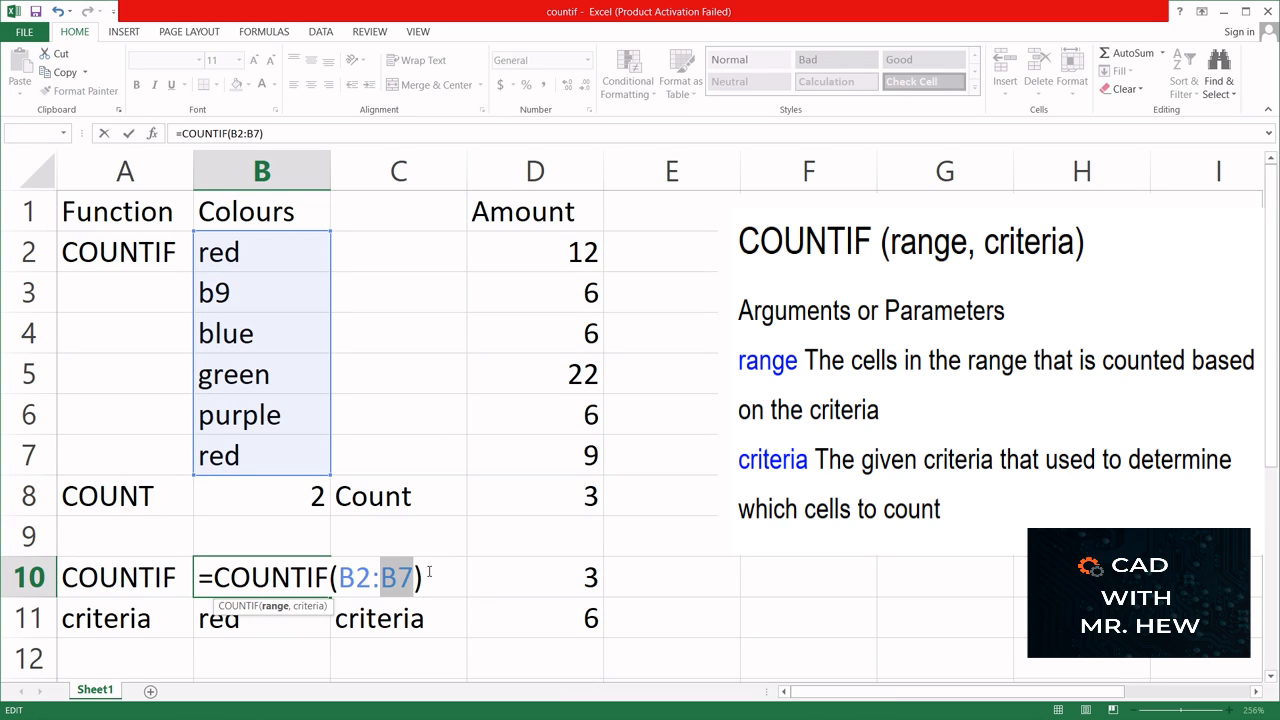
{"action": "left_click", "coordinate": [415, 578]}
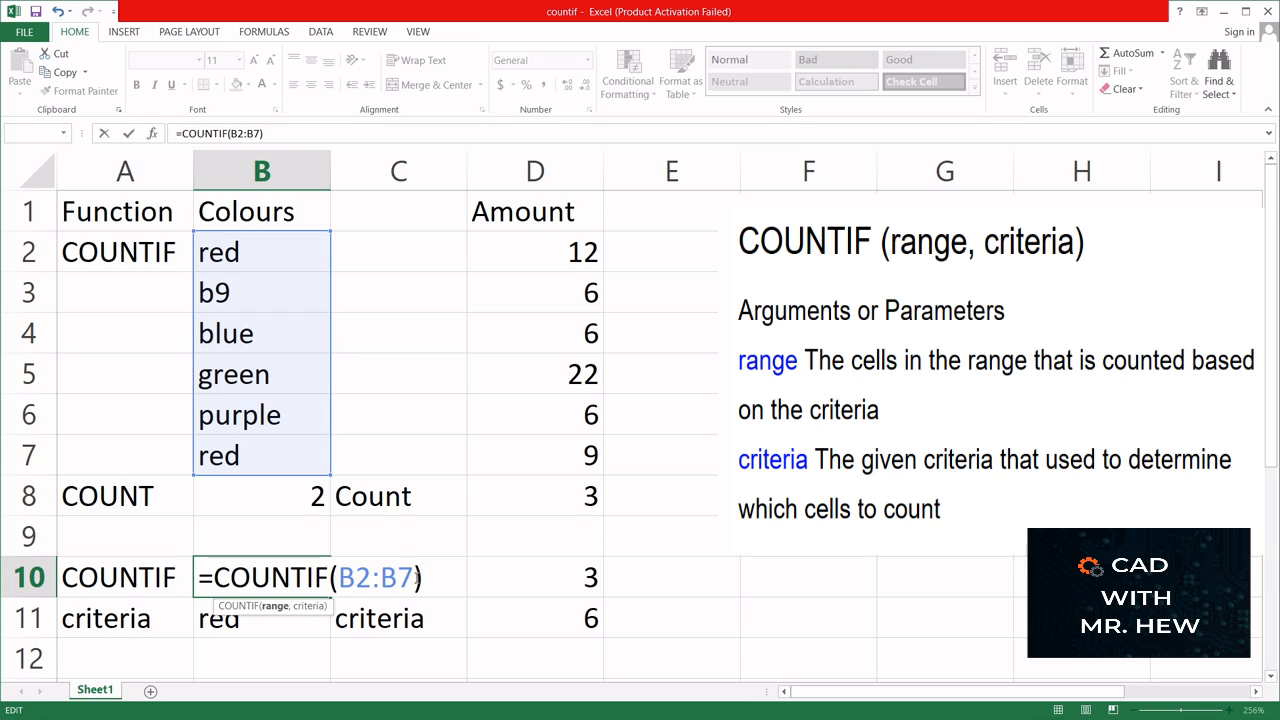
{"action": "type", "text": ","}
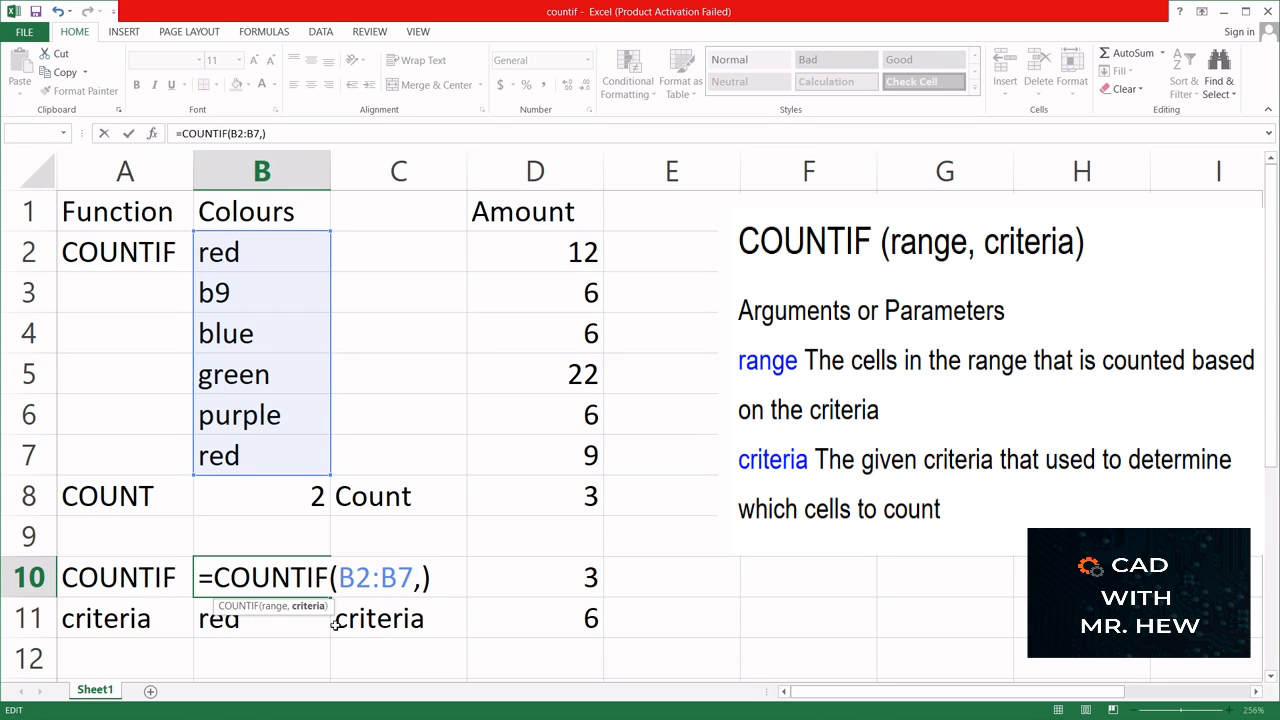
{"action": "left_click", "coordinate": [252, 625]}
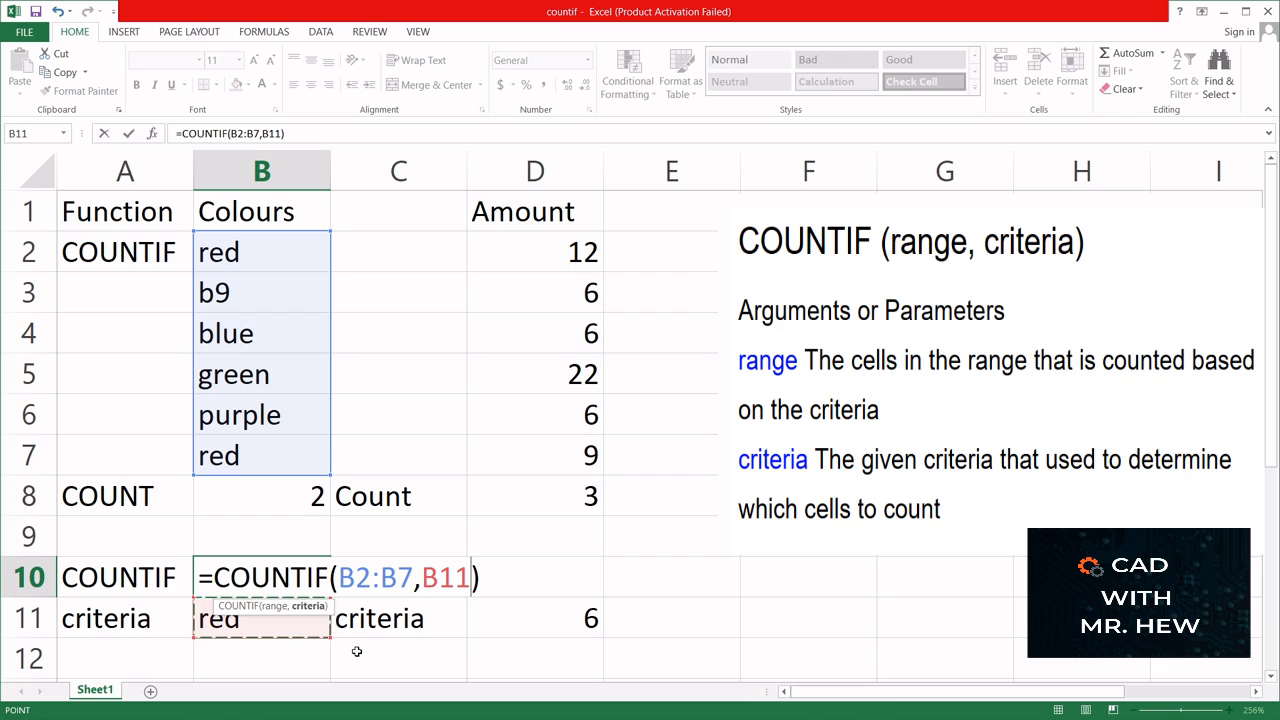
{"action": "key", "text": "Return"}
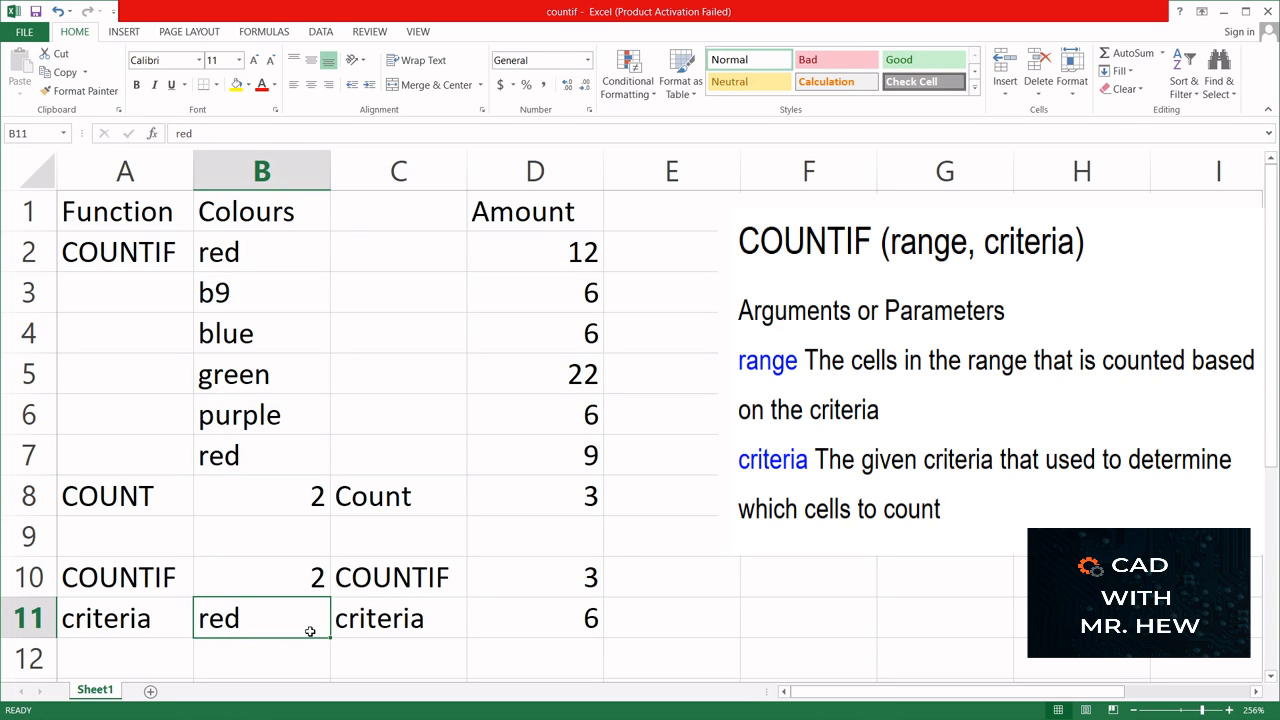
- Change the colour criterion in B11 to BLUE
{"action": "double_click", "coordinate": [235, 624]}
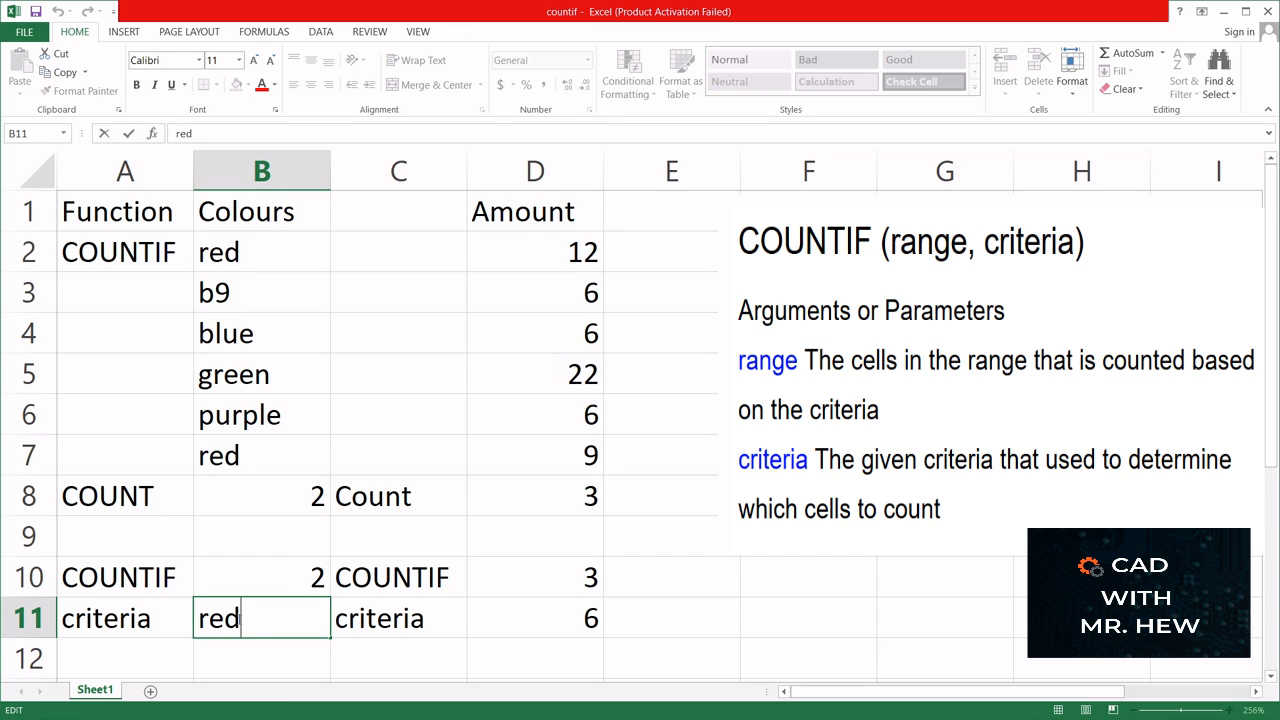
{"action": "key", "text": "BackSpace"}
{"action": "key", "text": "BackSpace"}
{"action": "key", "text": "BackSpace"}
{"action": "type", "text": "BLUE"}
{"action": "key", "text": "Return"}
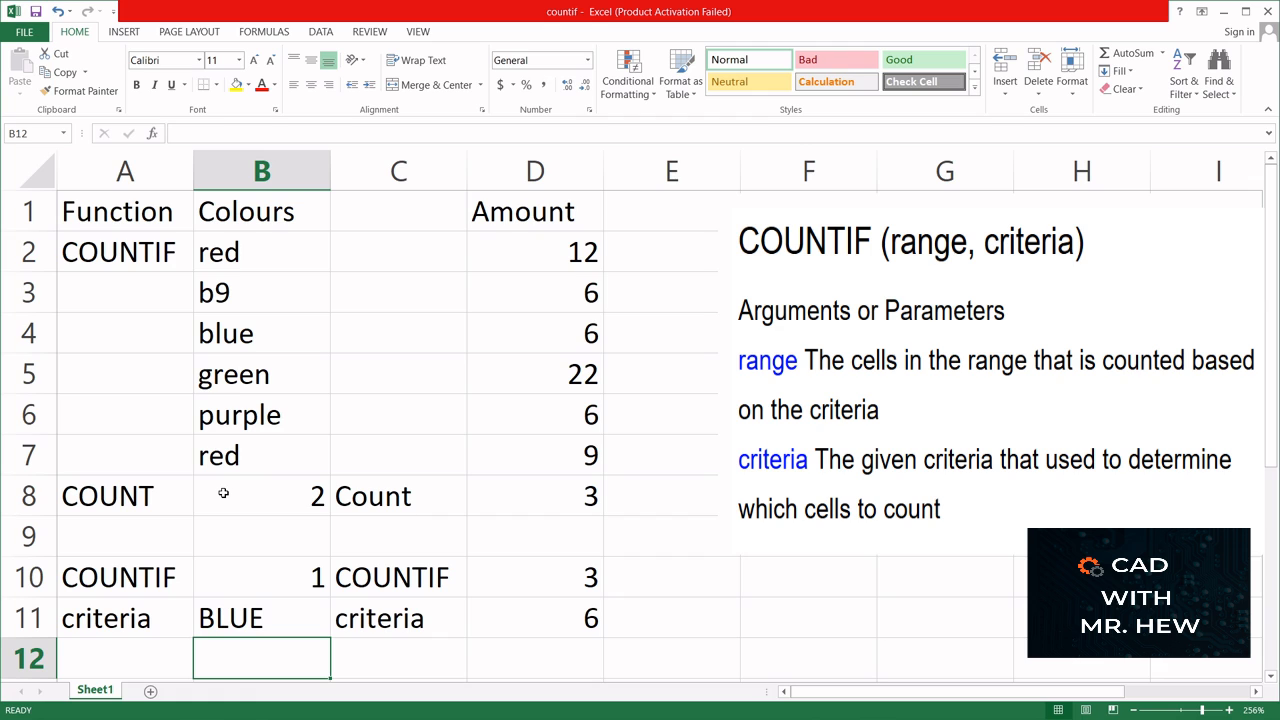
- Replace the hard-coded criterion in the B8 formula with "BLUE", giving =COUNTIF(B2:B7, "BLUE")
{"action": "double_click", "coordinate": [223, 493]}
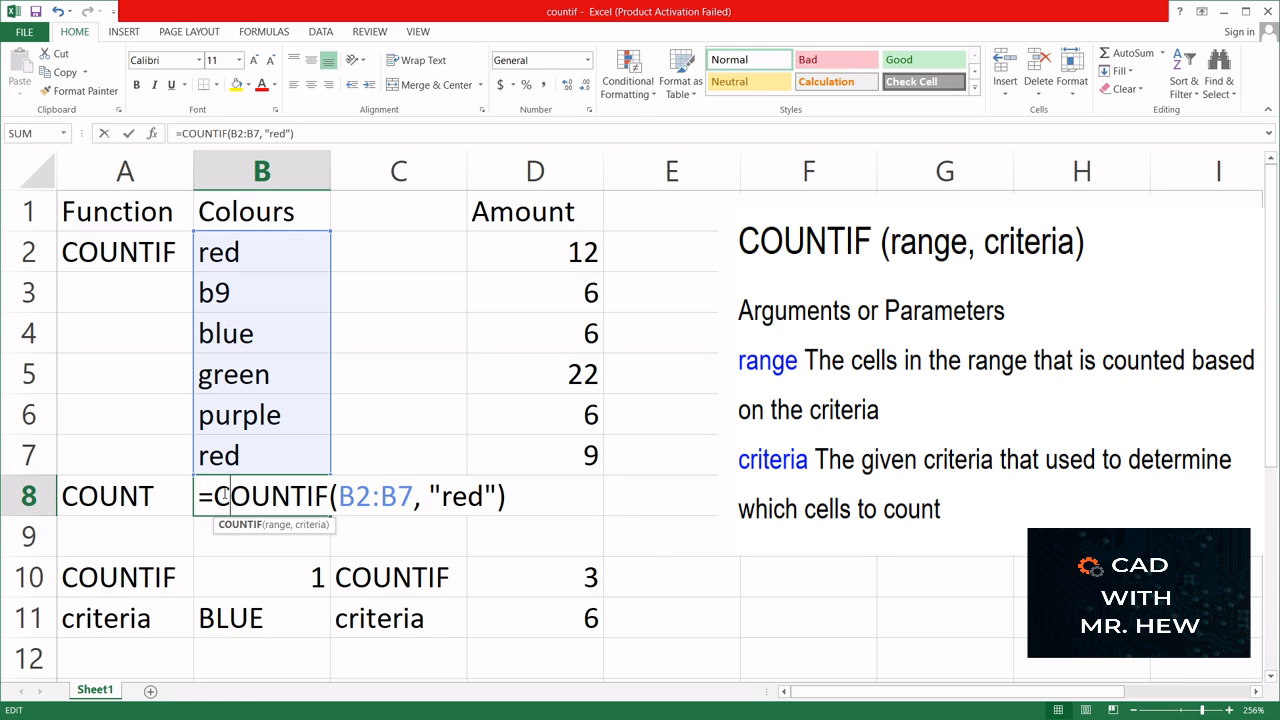
{"action": "left_click", "coordinate": [441, 496]}
{"action": "key", "text": "BackSpace"}
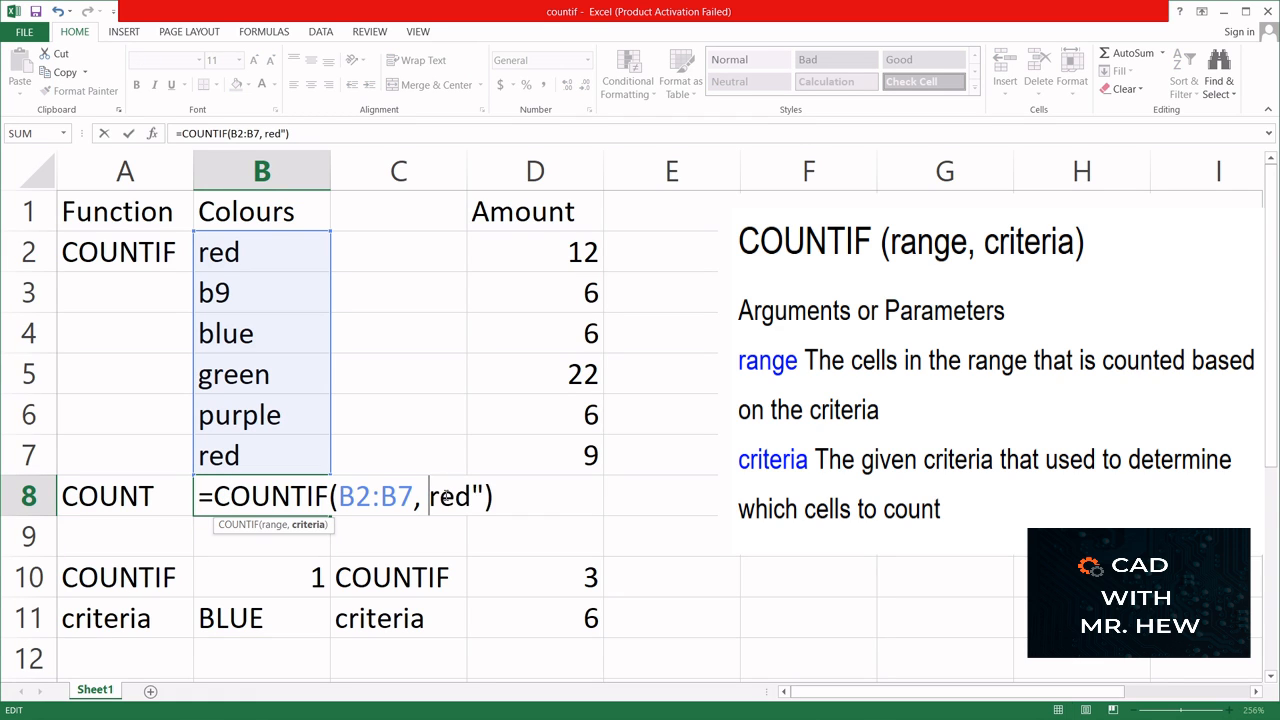
{"action": "key", "text": "Delete"}
{"action": "key", "text": "Delete"}
{"action": "key", "text": "Delete"}
{"action": "key", "text": "Delete"}
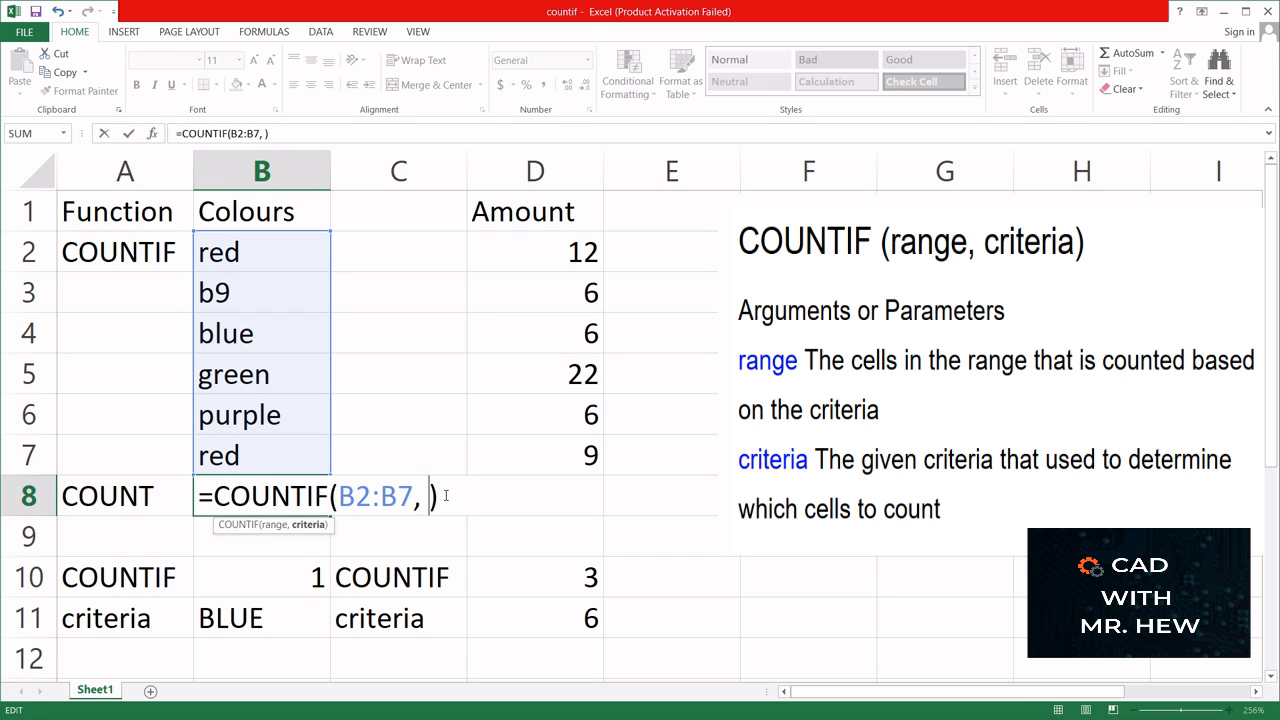
{"action": "type", "text": "\"BLU"}
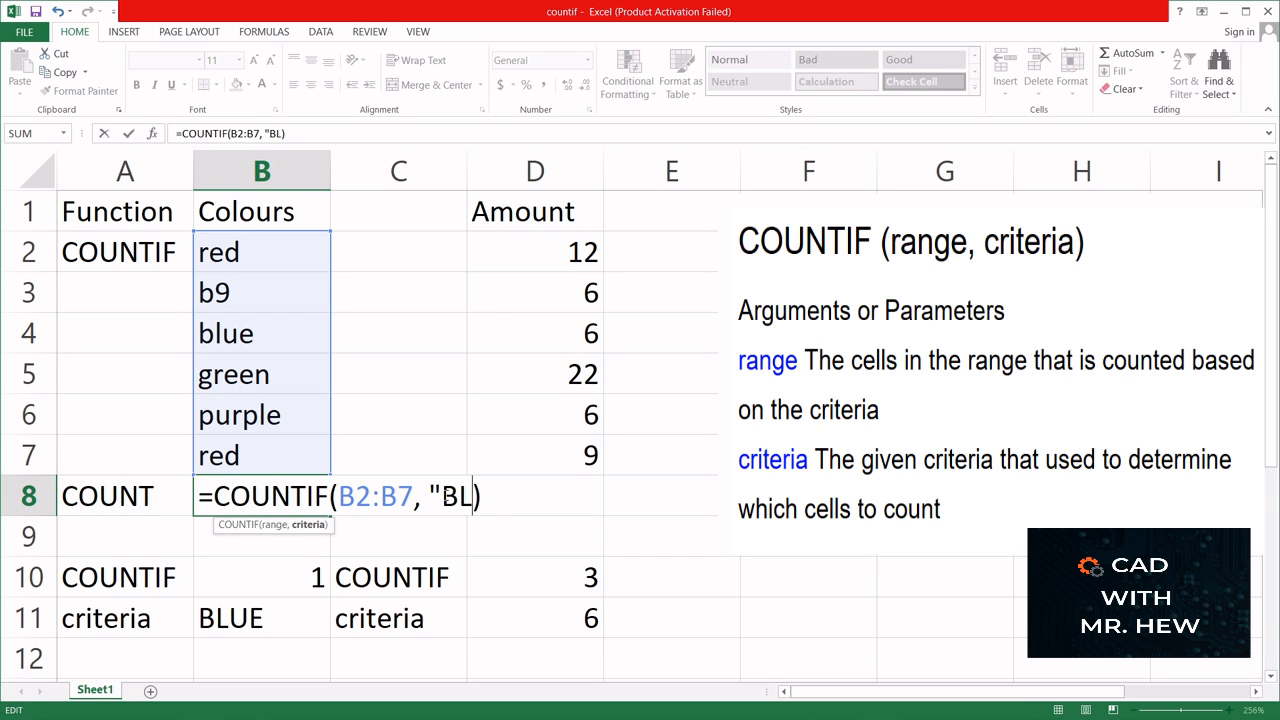
{"action": "type", "text": "E\""}
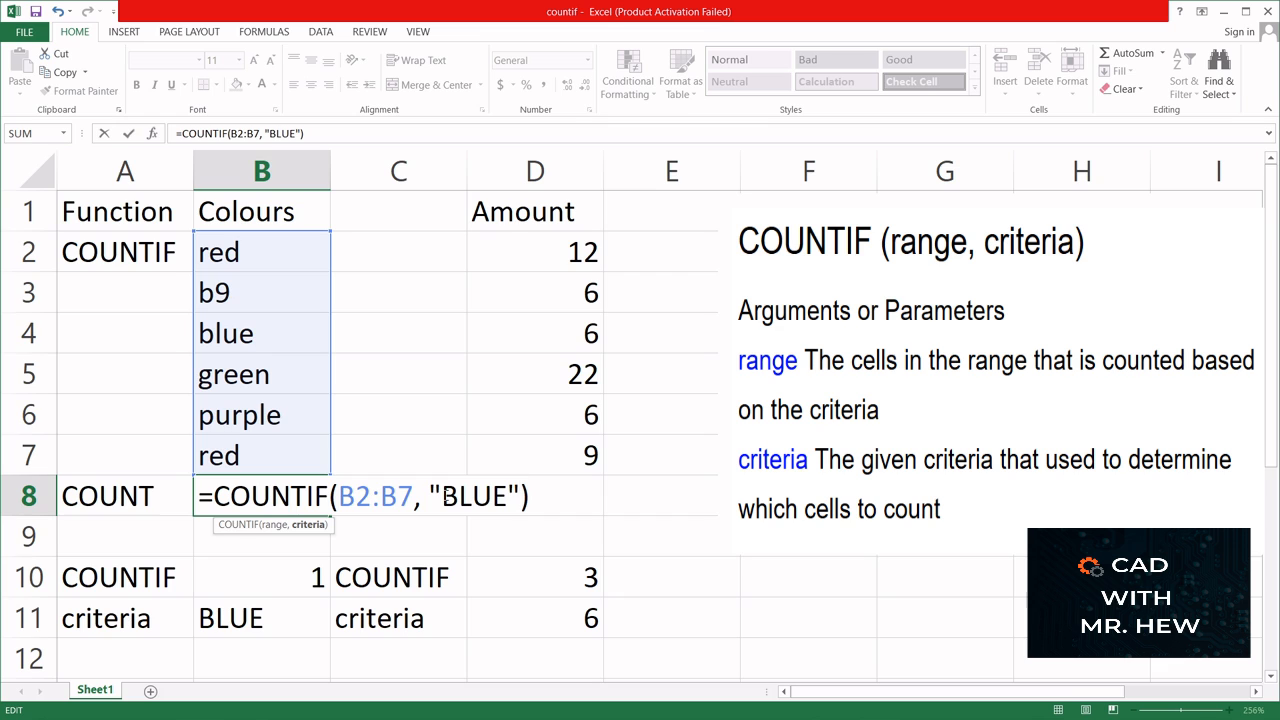
{"action": "key", "text": "Return"}
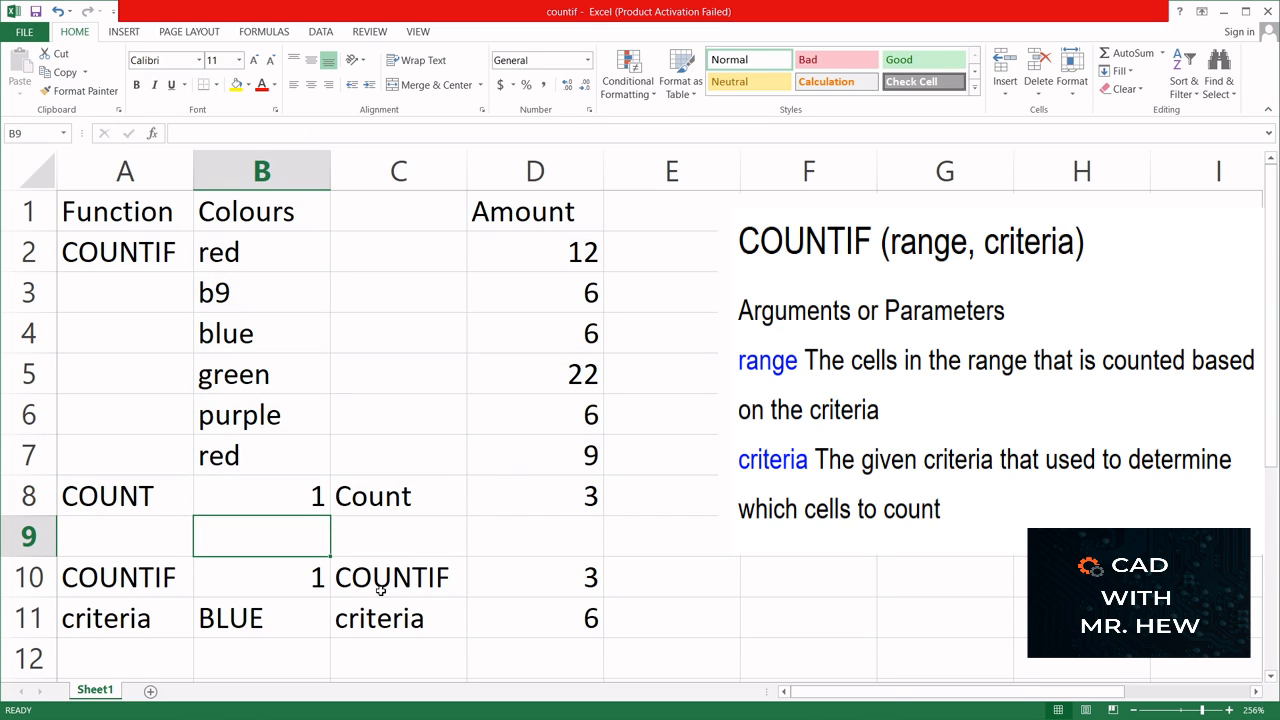
- Change the colour criterion in B11 to GREEN
{"action": "left_click", "coordinate": [257, 614]}
{"action": "double_click", "coordinate": [257, 617]}
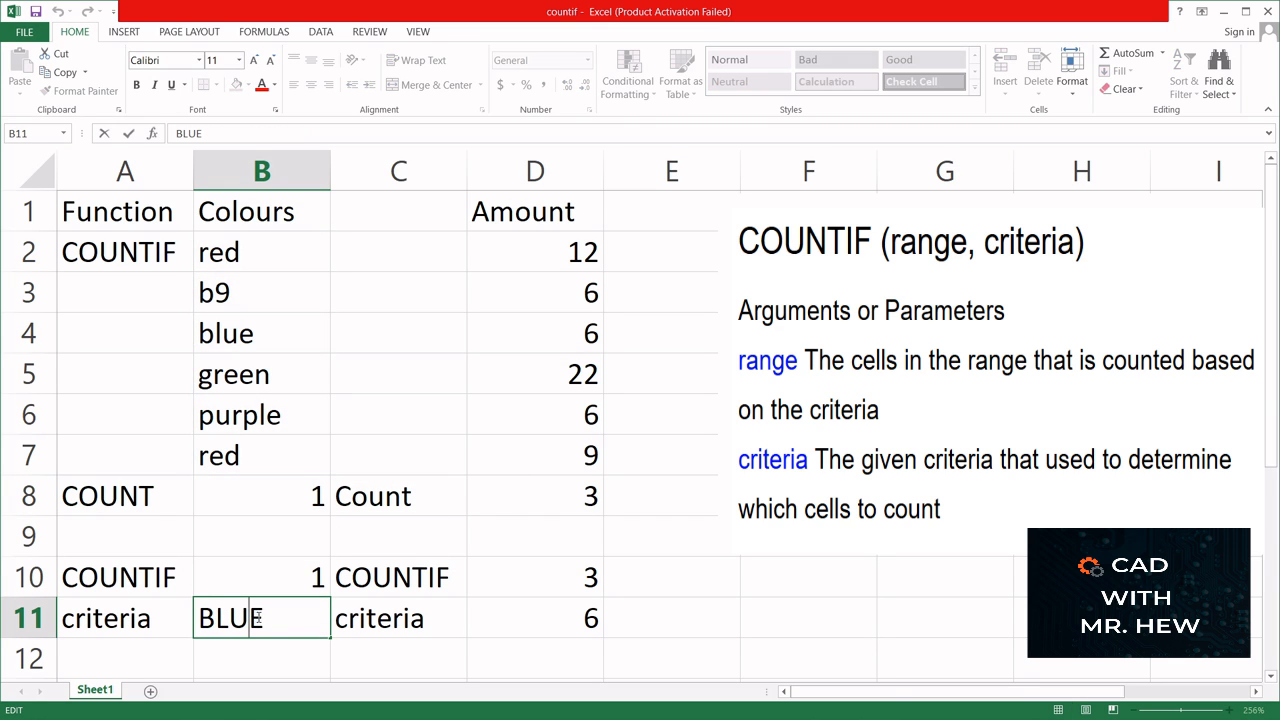
{"action": "left_click_drag", "start_coordinate": [268, 617], "coordinate": [182, 616]}
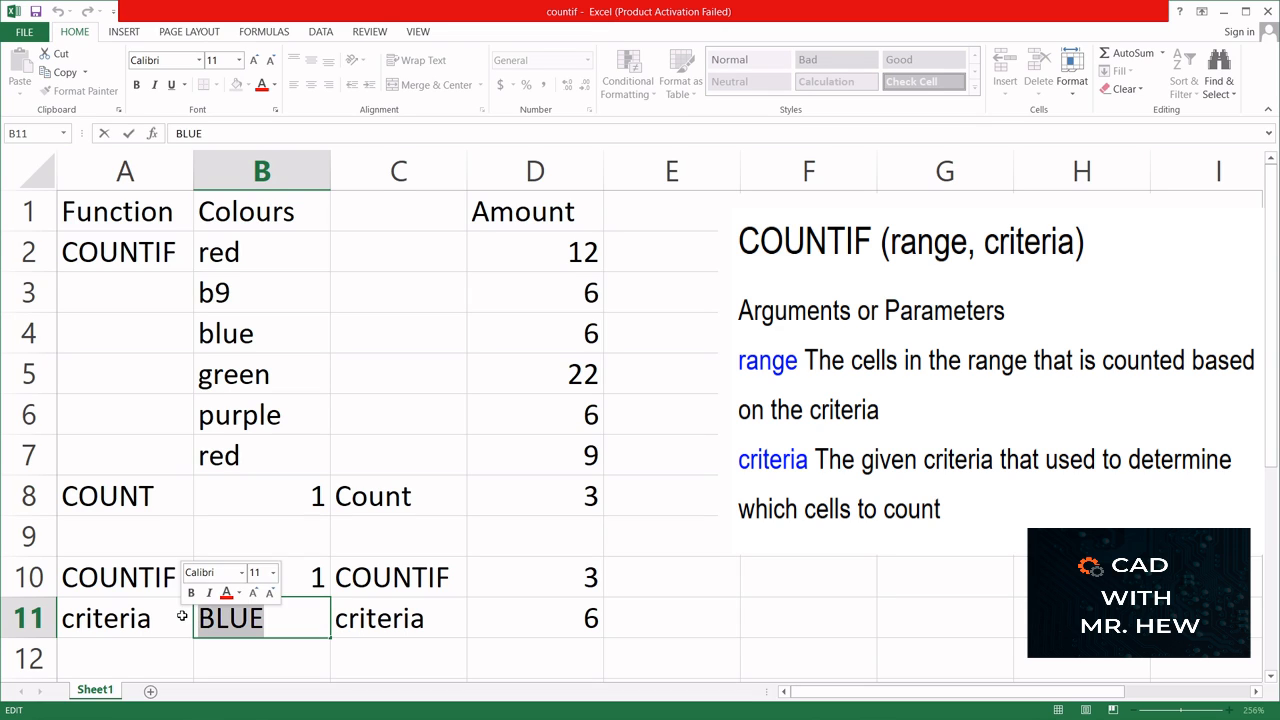
{"action": "type", "text": "GREEN"}
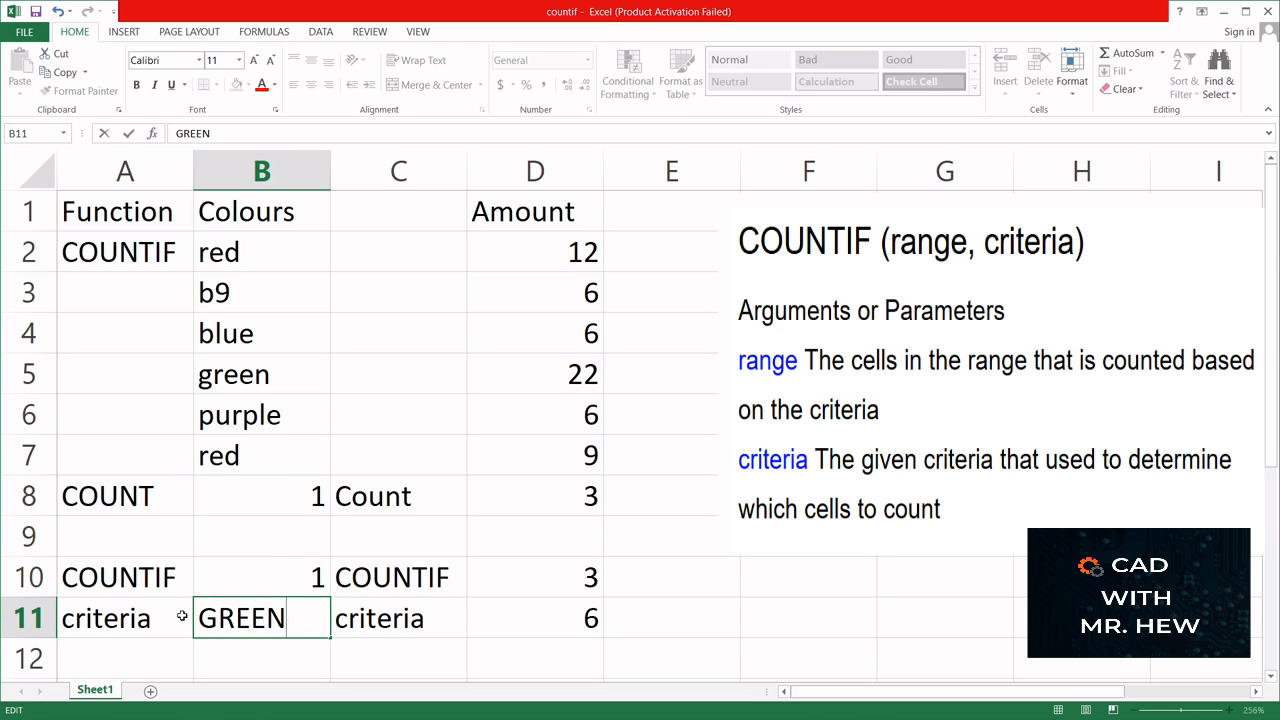
{"action": "key", "text": "Return"}
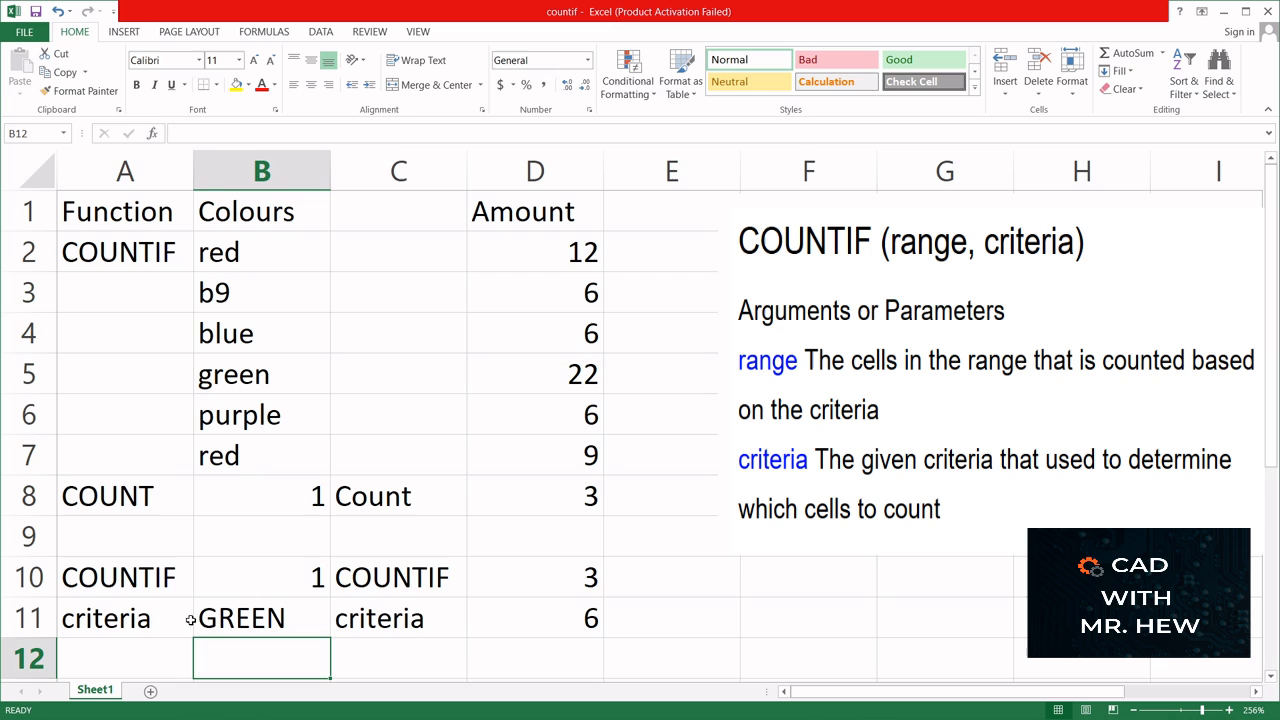
- Set the colour criterion in B11 to RED
{"action": "left_click", "coordinate": [237, 623]}
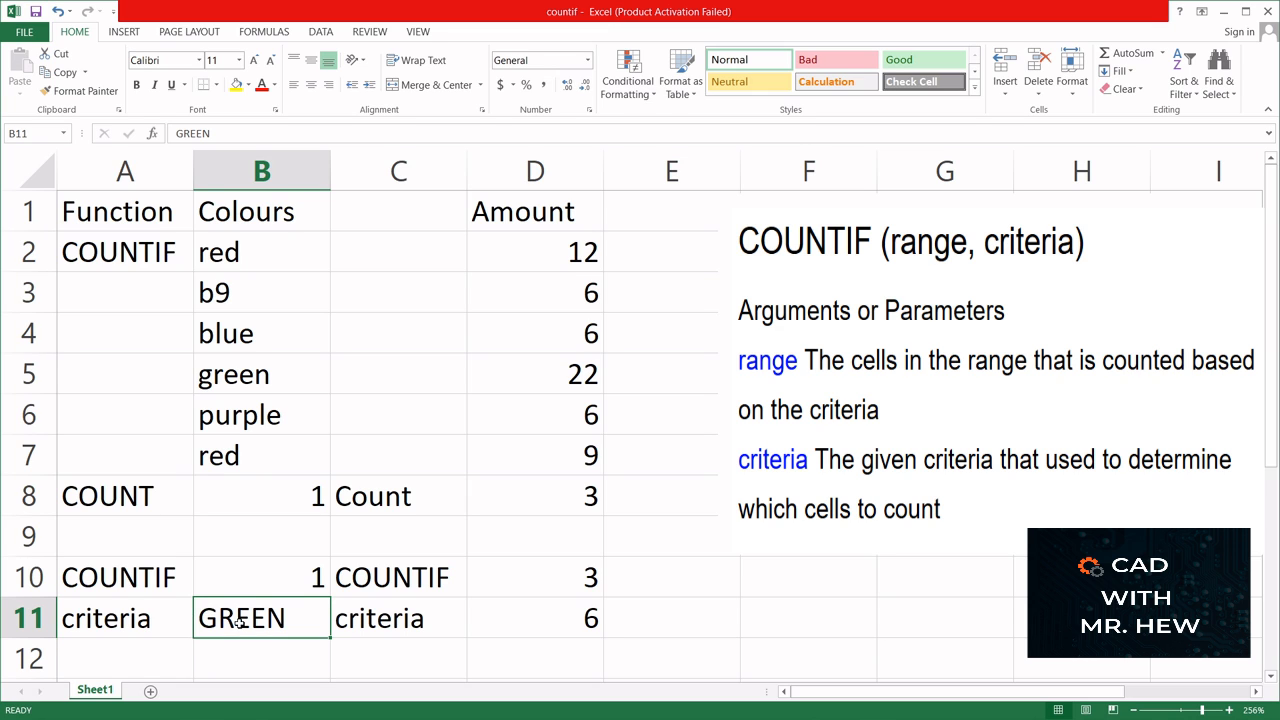
{"action": "type", "text": "RED"}
{"action": "key", "text": "Return"}
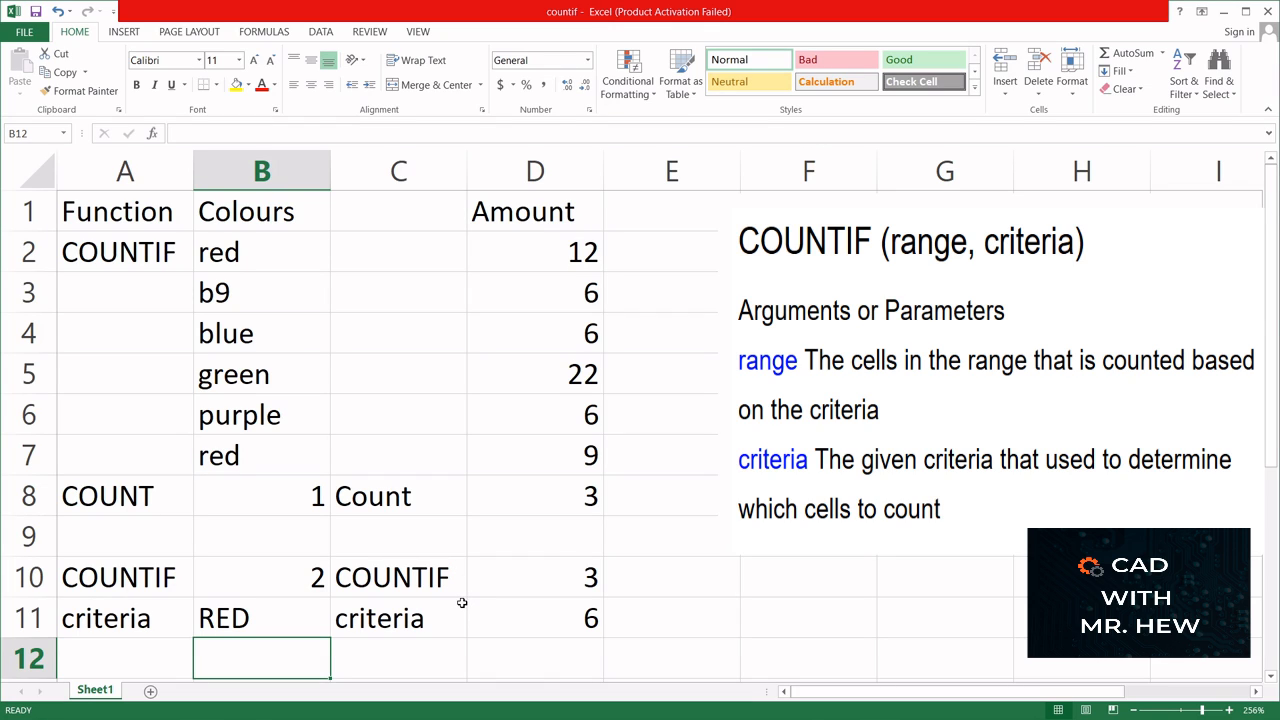
- Inspect the range and hard-coded criterion of the COUNTIF formula in D8
{"action": "double_click", "coordinate": [554, 499]}
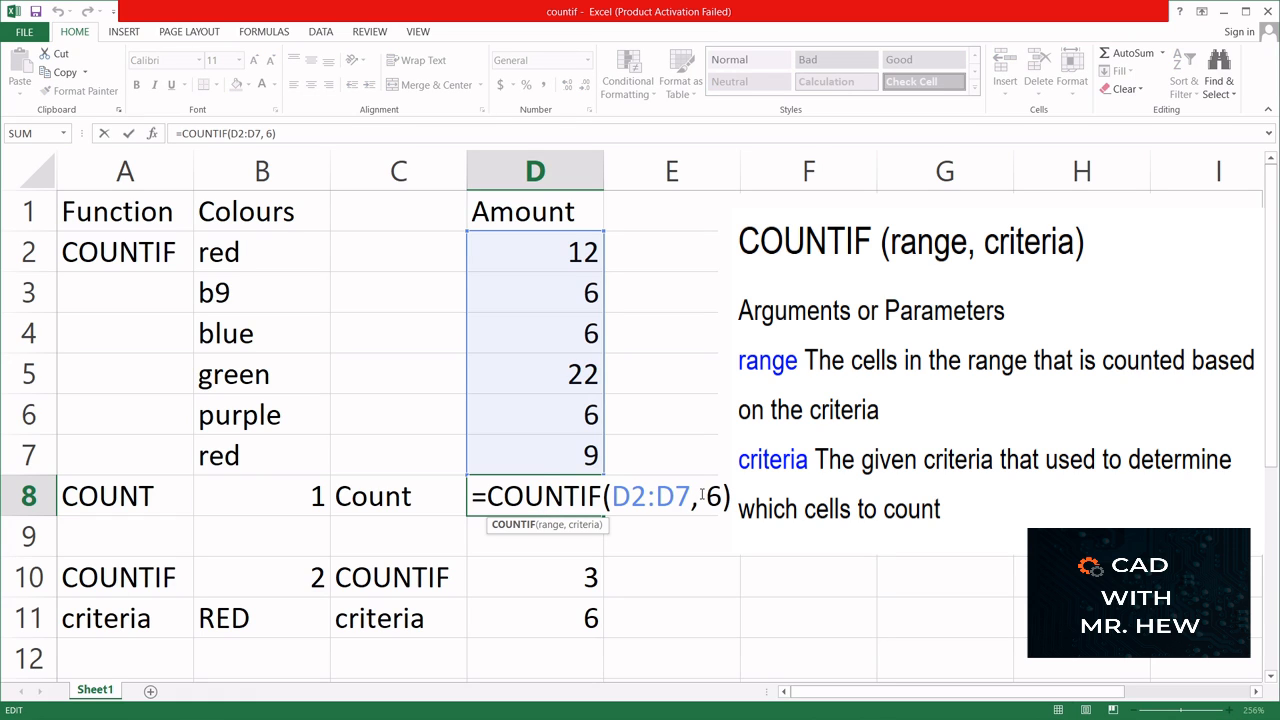
{"action": "key", "text": "ctrl+Return"}
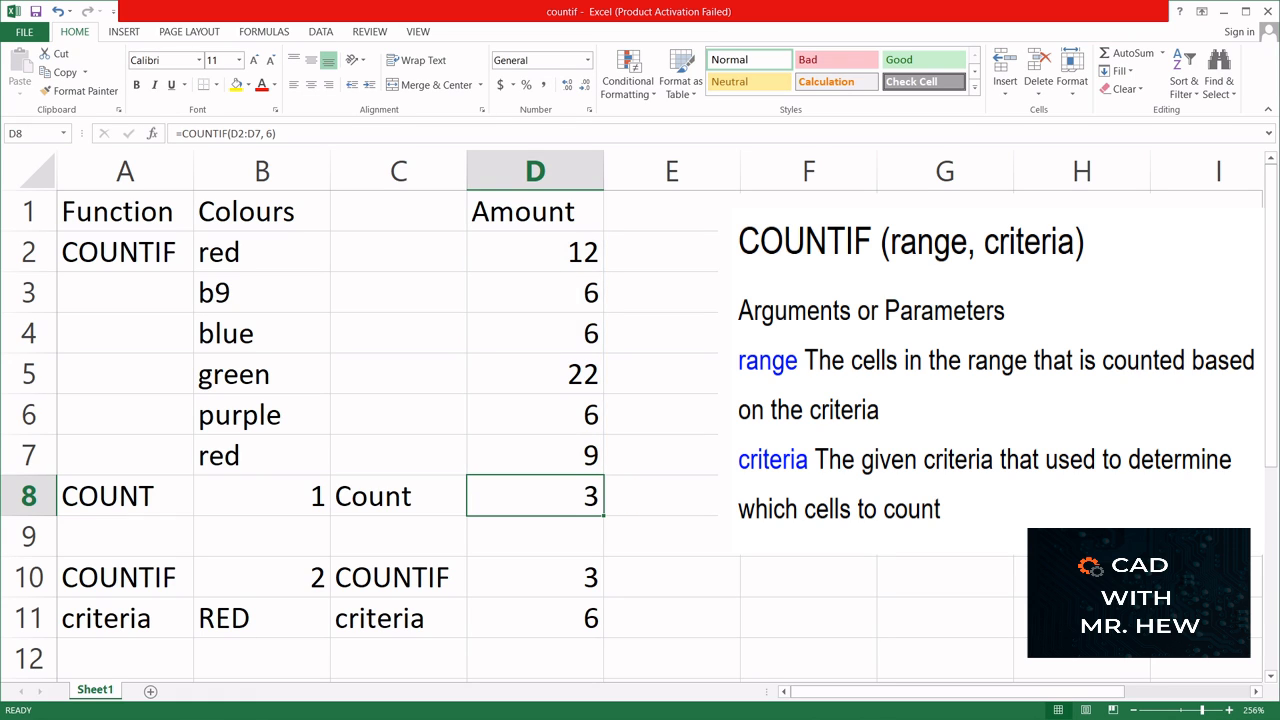